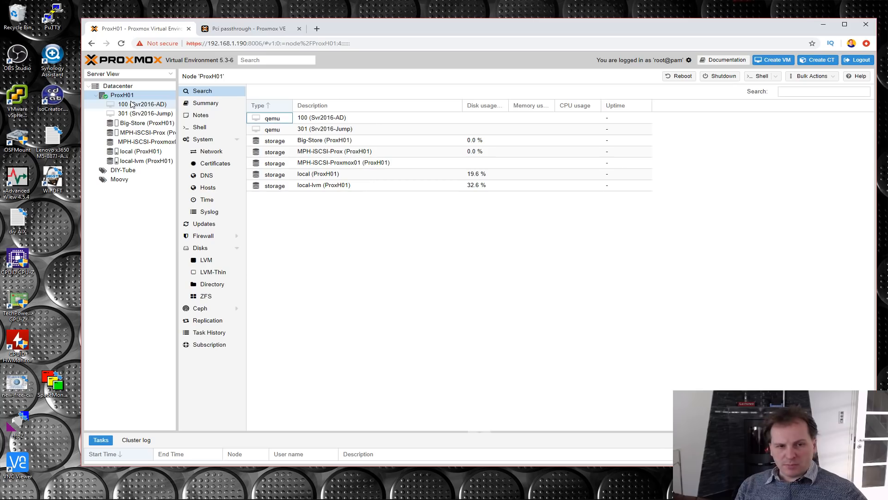
- Examine the PCI device in the hardware list of VM 100 (Svr2016-AD), and return to node ProxH01
left_click(136, 106)
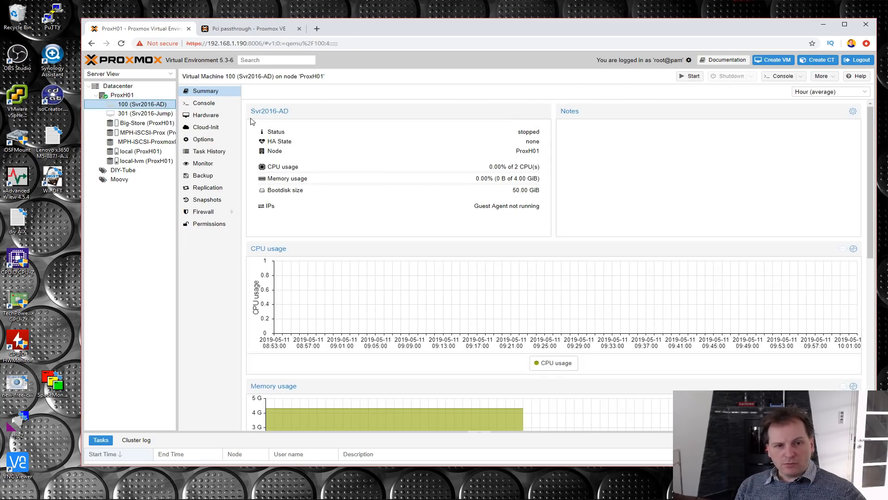
left_click(205, 118)
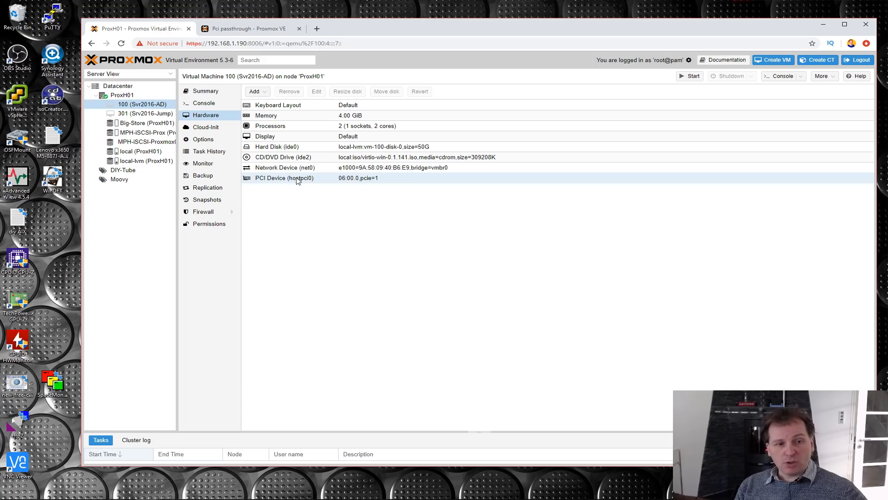
left_click(123, 96)
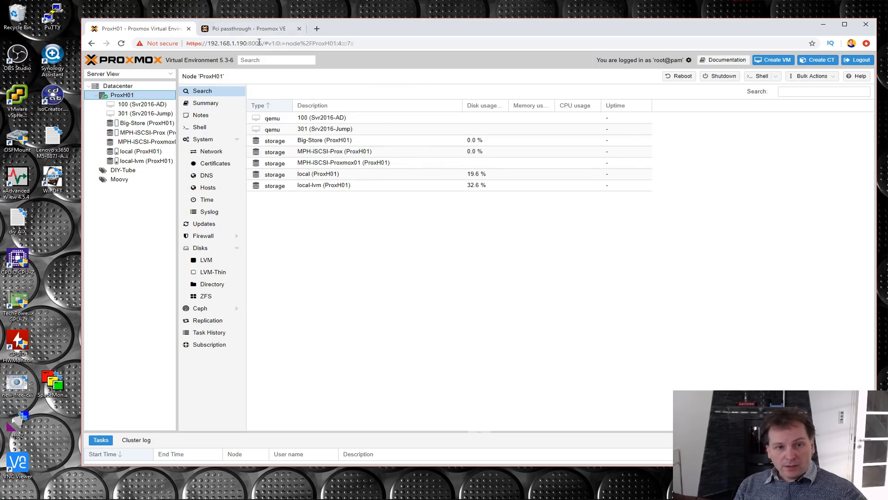
- Bring up the Proxmox wiki's Pci passthrough page, accept the cookie notice and look through its introduction
left_click(240, 31)
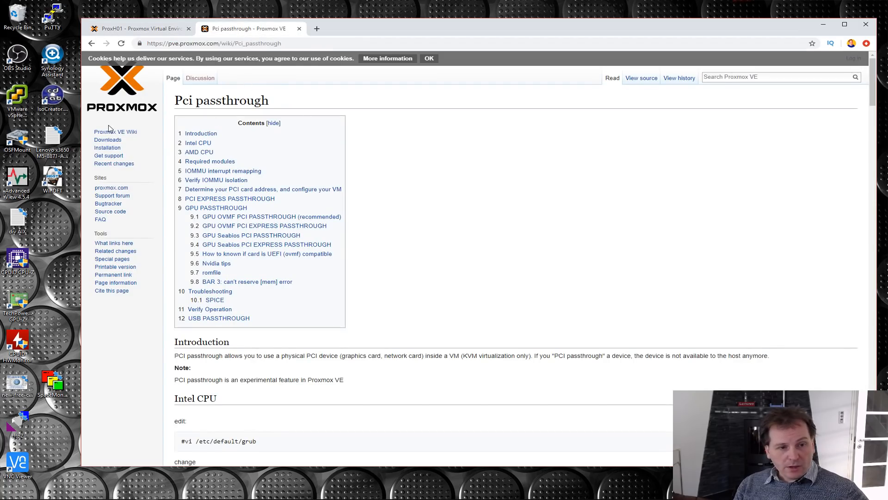
left_click(430, 59)
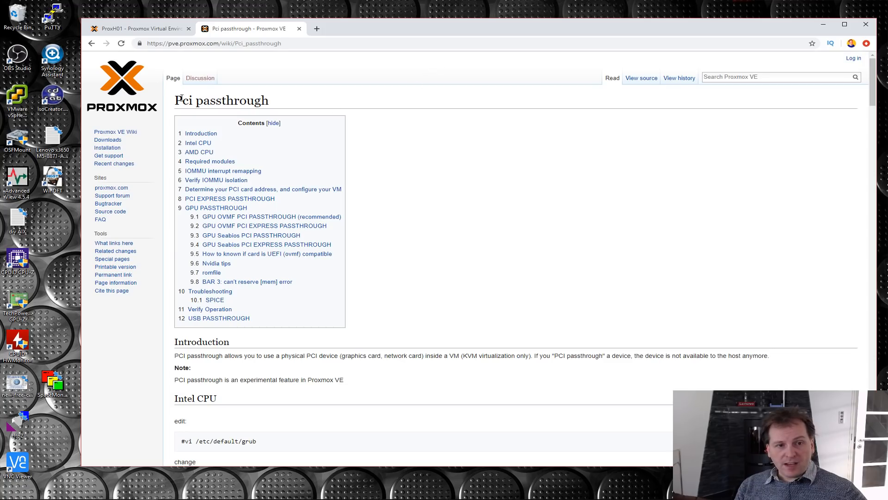
left_click_drag(176, 102, 280, 103)
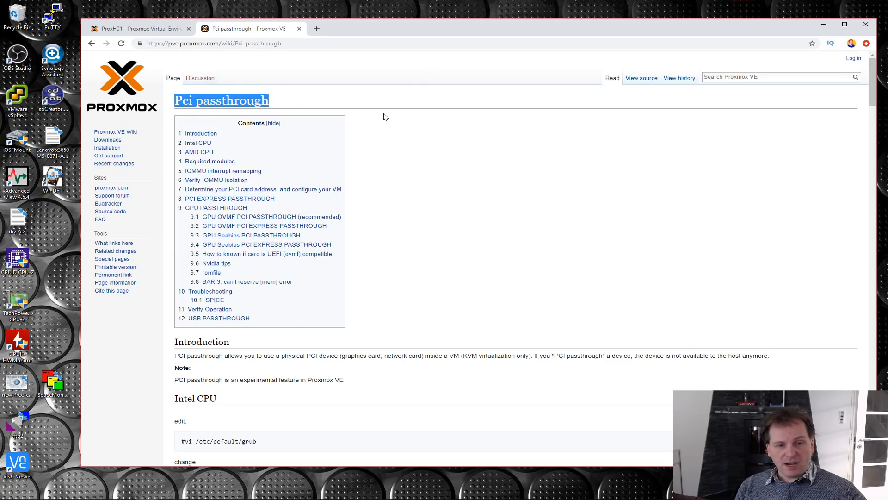
scroll(397, 159, "down", 4)
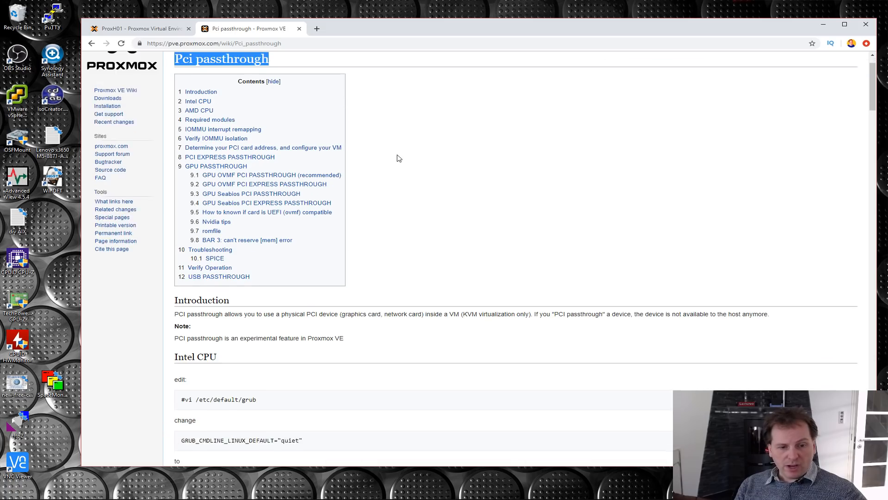
scroll(397, 155, "down", 4)
scroll(397, 154, "up", 2)
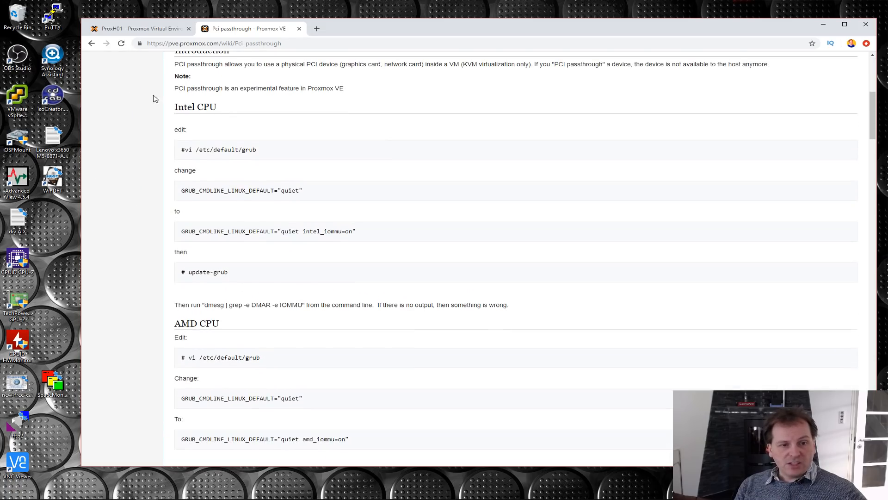
- Examine the wiki's grub instructions for Intel CPU and for AMD CPU, highlighting each section
left_click_drag(170, 106, 511, 307)
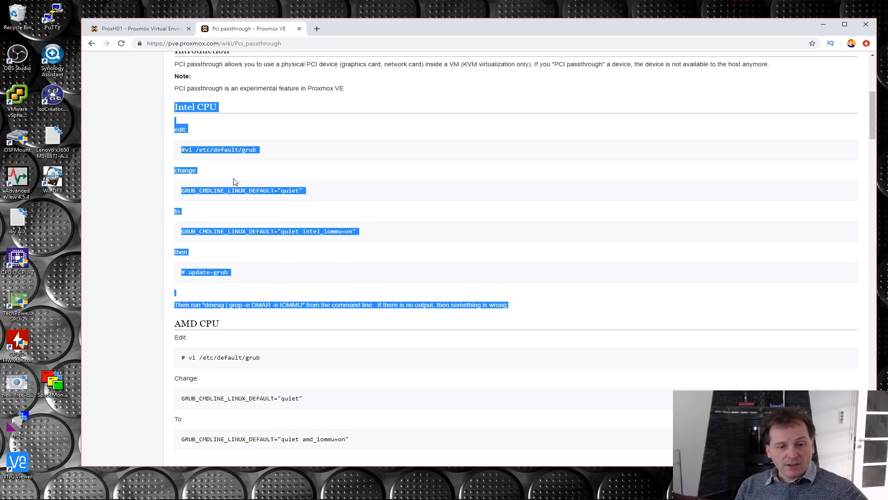
scroll(234, 182, "down", 3)
scroll(229, 180, "down", 3)
left_click_drag(172, 74, 316, 209)
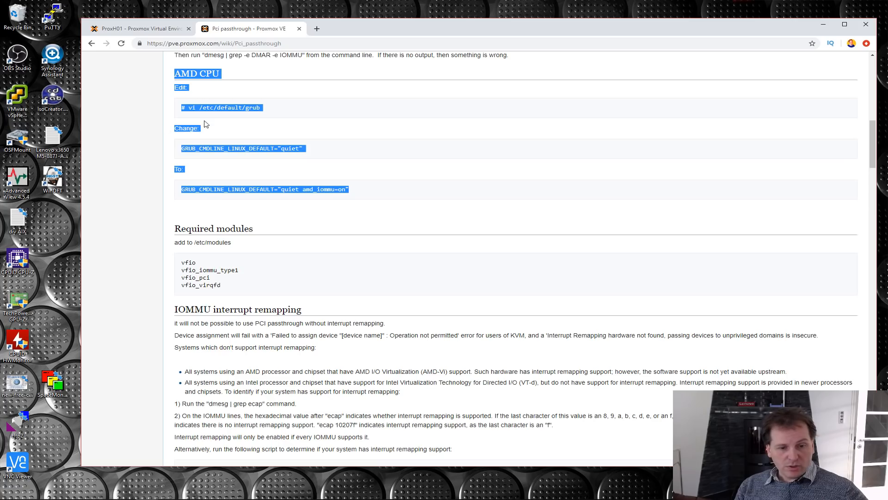
- Examine the Intel CPU instructions for changing GRUB_CMDLINE_LINUX_DEFAULT to "quiet intel_iommu=on" in /etc/default/grub
scroll(204, 124, "up", 6)
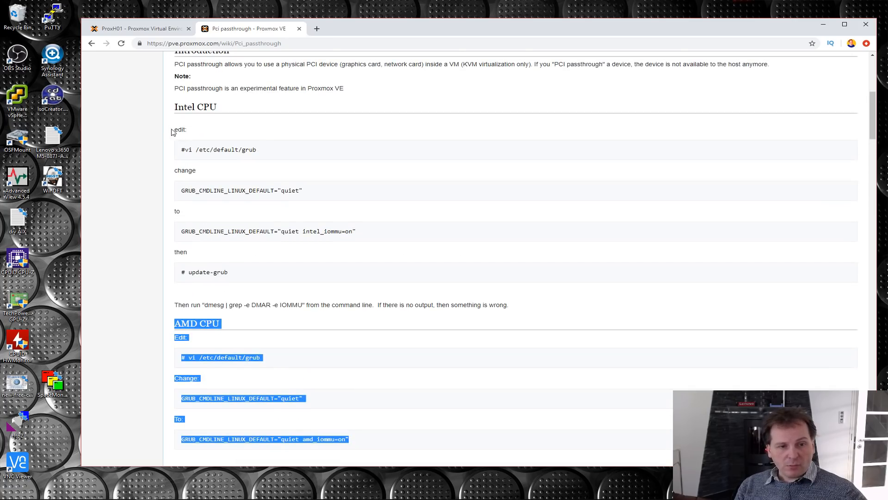
left_click_drag(175, 131, 262, 283)
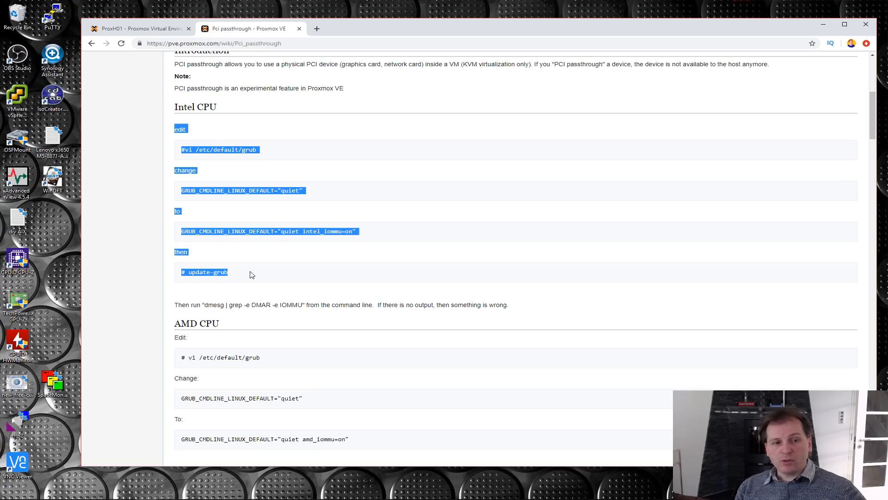
left_click(327, 152)
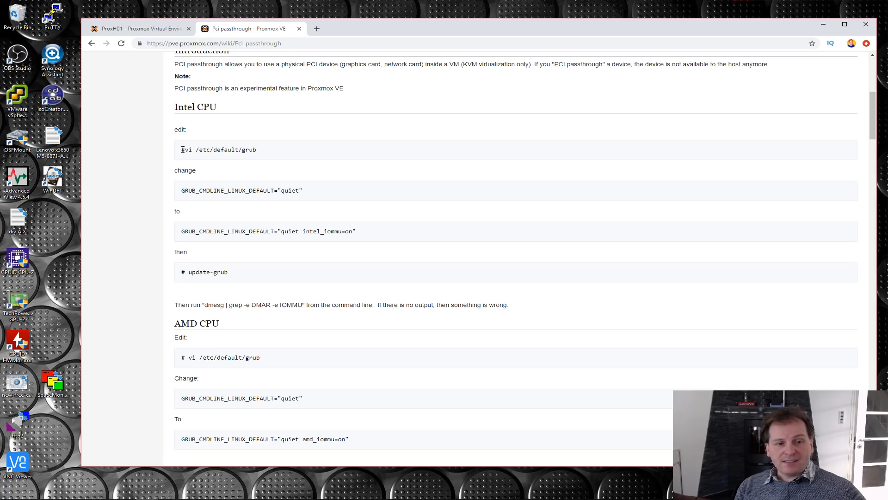
left_click_drag(183, 150, 262, 154)
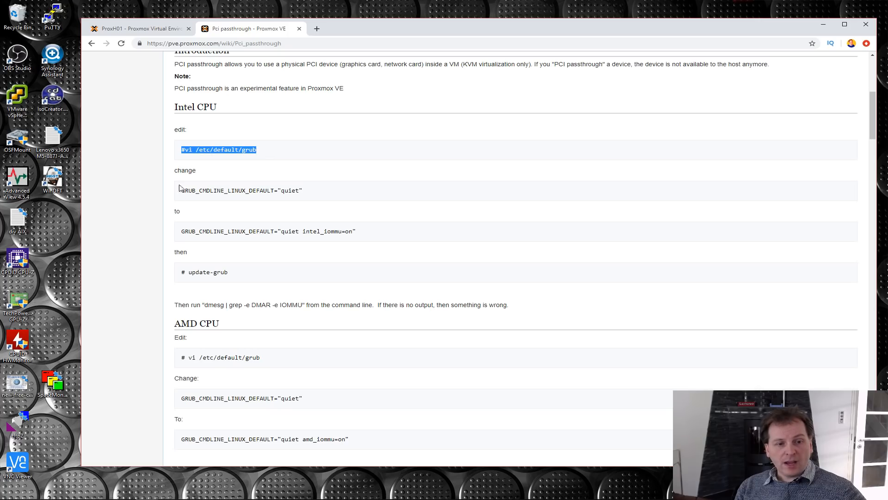
left_click_drag(184, 190, 303, 191)
left_click_drag(182, 231, 363, 239)
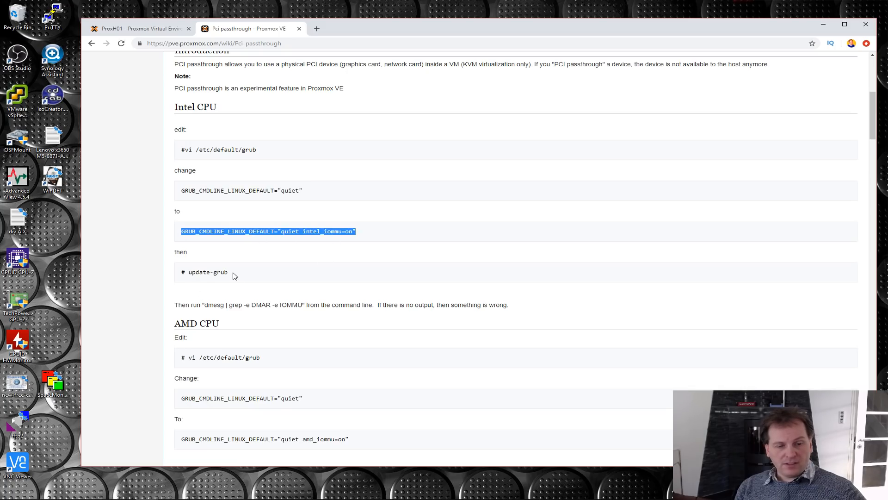
double_click(249, 149)
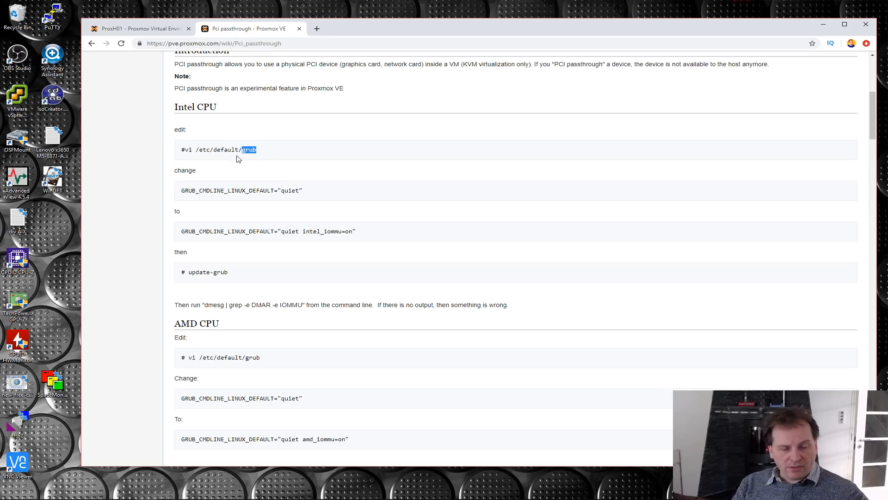
- Copy the wiki's "#vi /etc/default/grub" command and paste it into the ProxH01 node's shell
left_click_drag(181, 149, 266, 150)
key("ctrl+c")
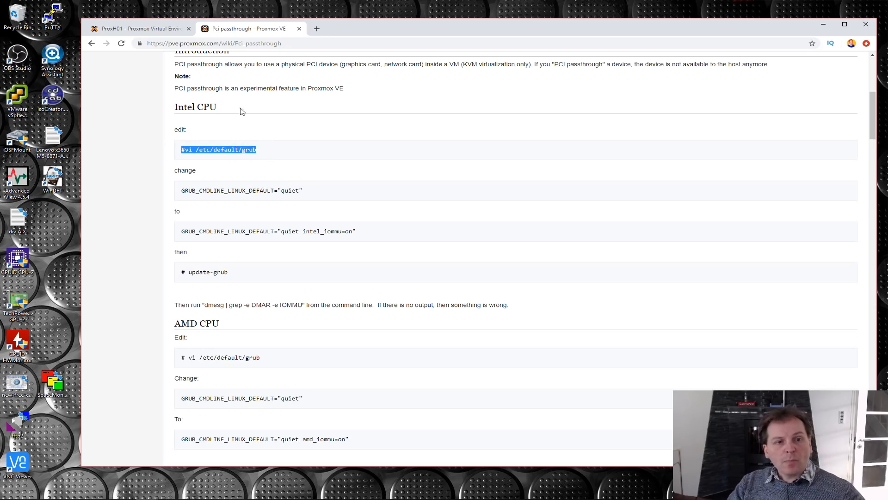
left_click(126, 29)
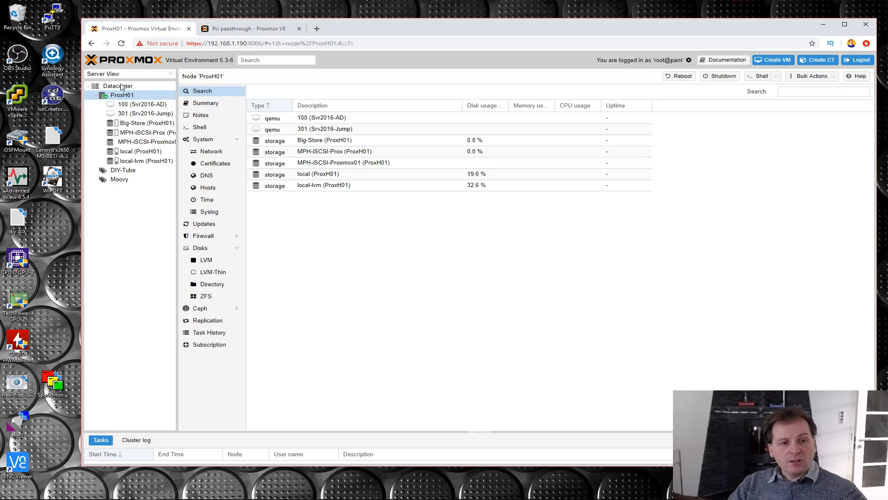
left_click(202, 130)
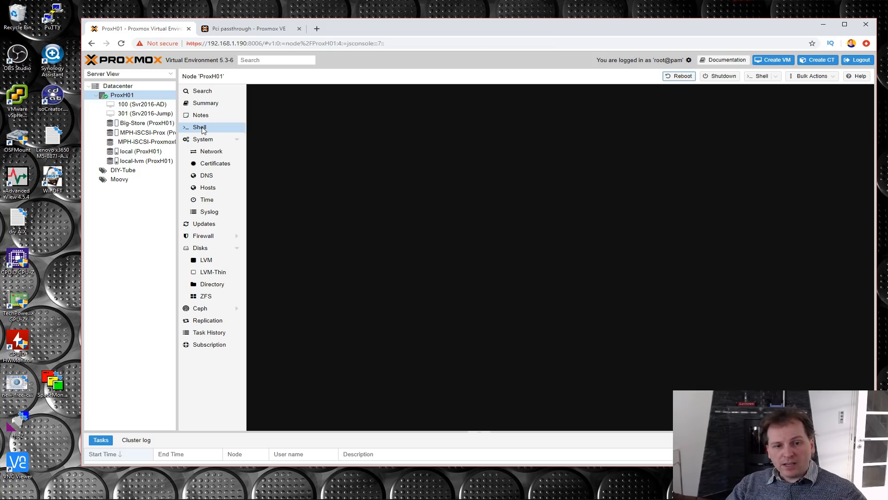
key("ctrl+v")
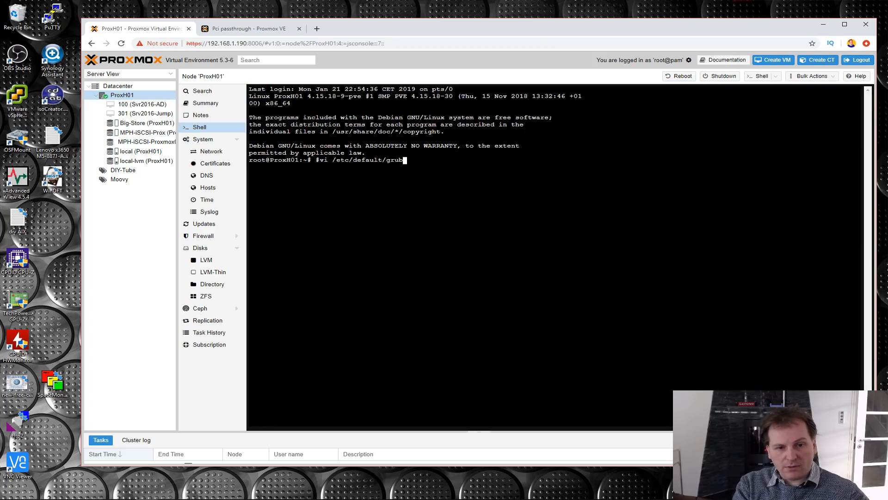
- Remove the leading # from the pasted command and run vi /etc/default/grub
key("Left")
key("Left")
key("Left")
key("Left")
key("Left")
key("Left")
key("Left")
key("Left")
key("Left")
key("Left")
key("Left")
key("Left")
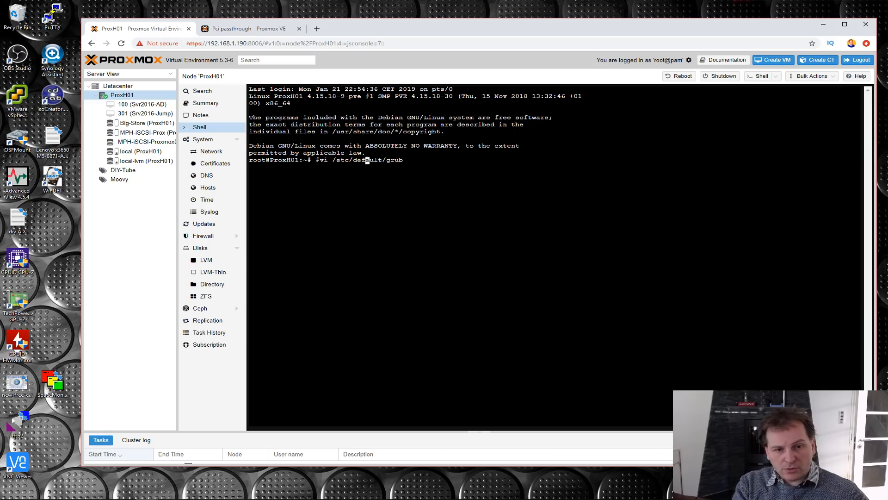
key("Left")
key("Left")
key("Left")
key("Left")
key("Left")
key("Left")
key("Left")
key("Left")
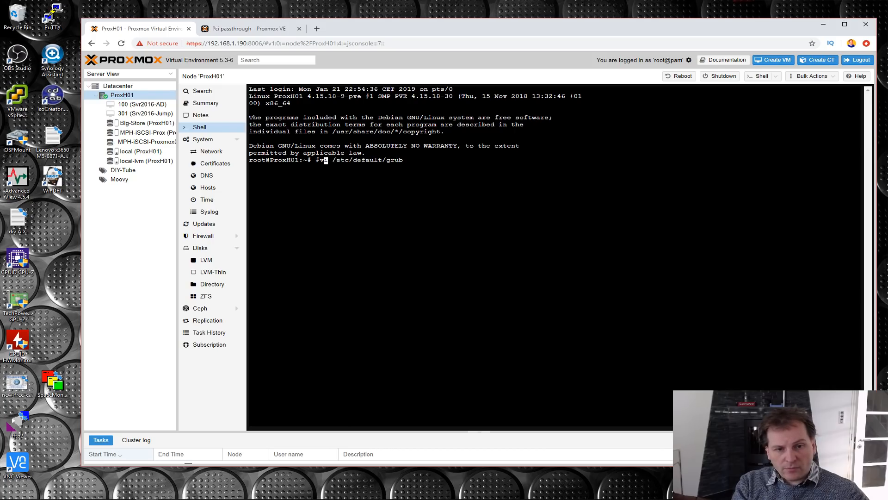
key("BackSpace")
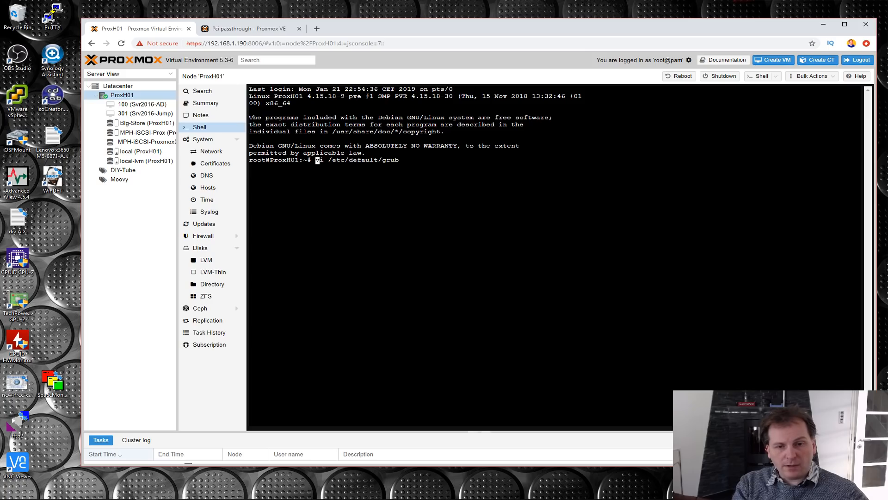
key("Right")
key("Right")
key("Right")
key("Right")
key("Right")
key("Right")
key("Right")
key("Right")
key("Right")
key("Right")
key("Right")
key("Right")
key("Right")
key("Right")
key("Right")
key("Right")
key("Right")
key("Right")
key("Right")
key("Return")
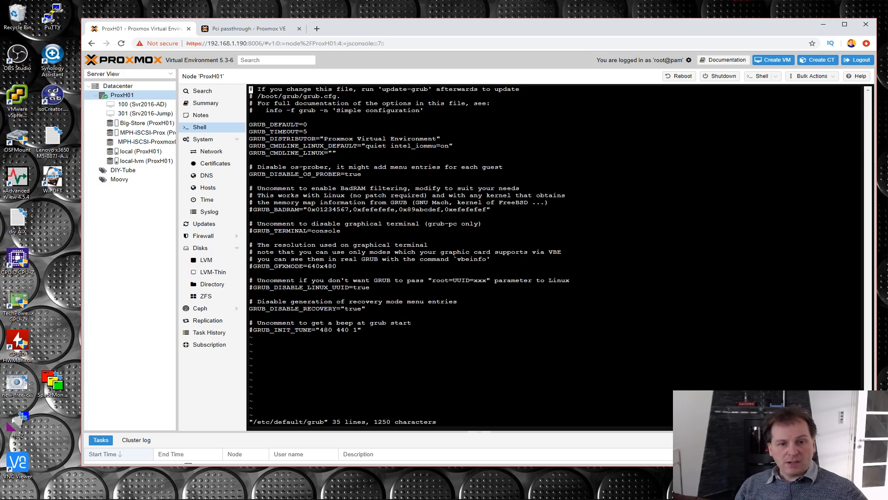
- Inspect the GRUB_CMDLINE_LINUX_DEFAULT line in the grub file, and quit vi without saving using :q!
left_click_drag(250, 146, 441, 145)
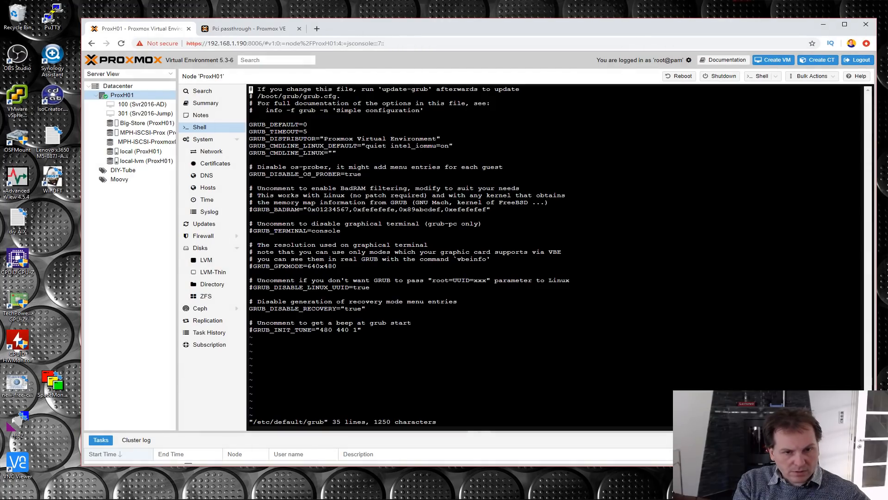
type(":")
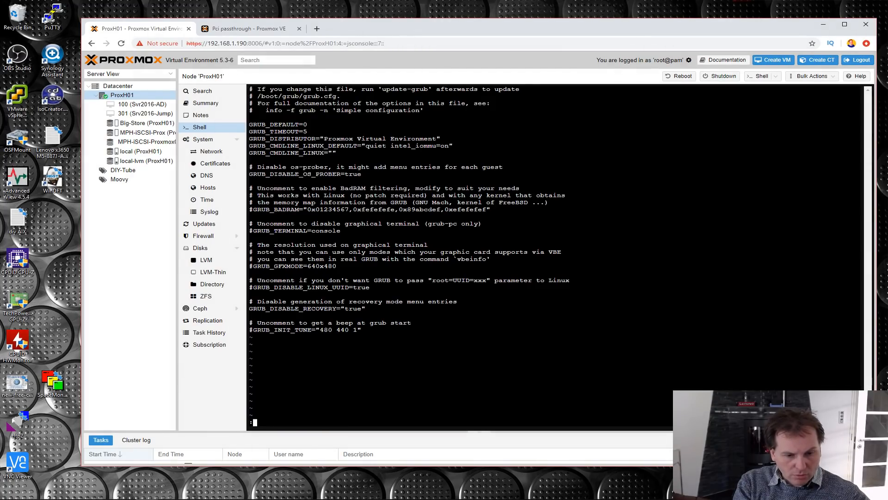
type("q!")
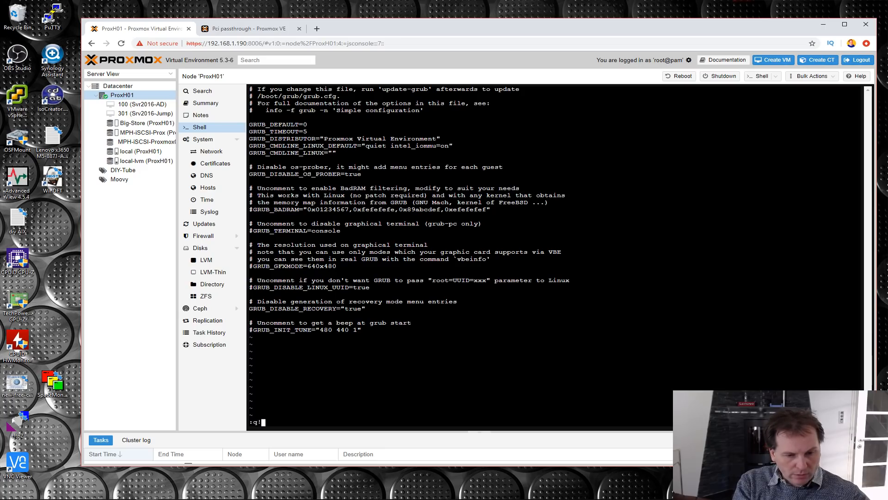
key("Return")
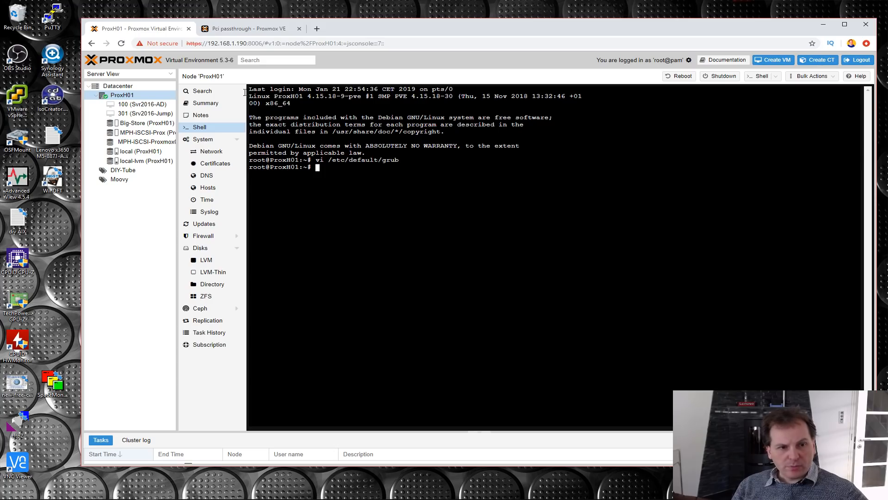
- View the PCI devices that can be added to VM 100 (Svr2016-AD), and close the dialog without adding one
left_click(133, 106)
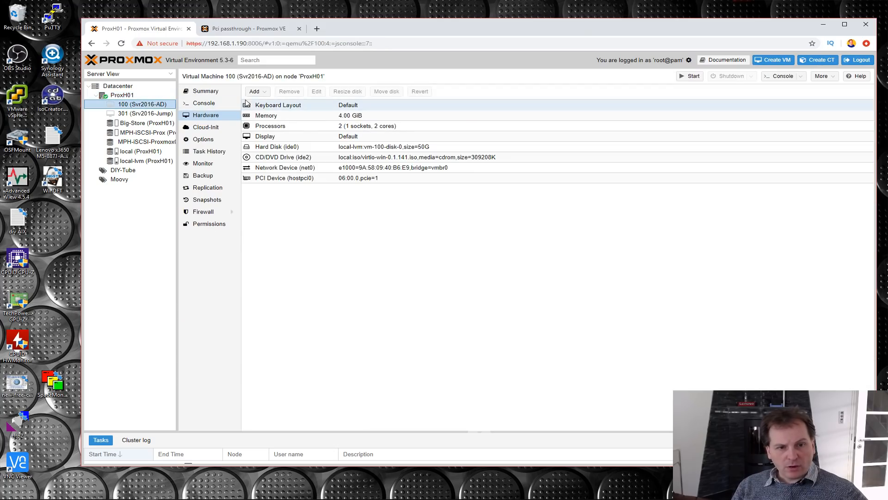
left_click(256, 92)
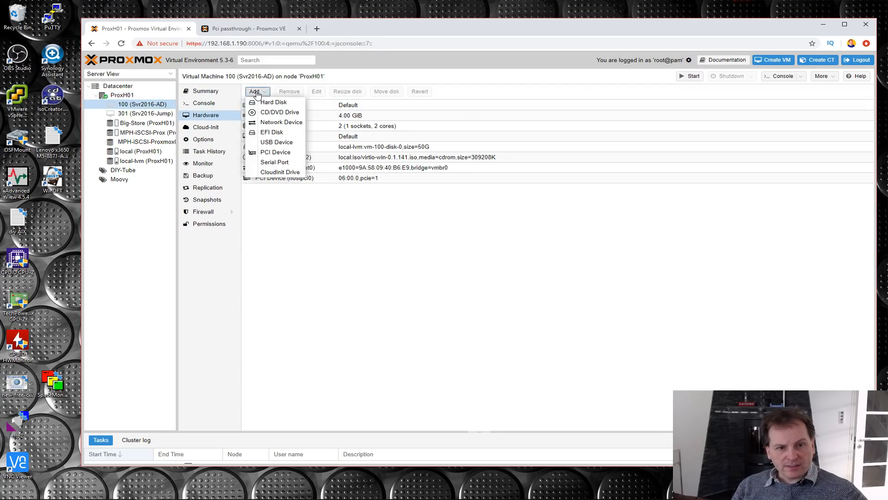
left_click(275, 153)
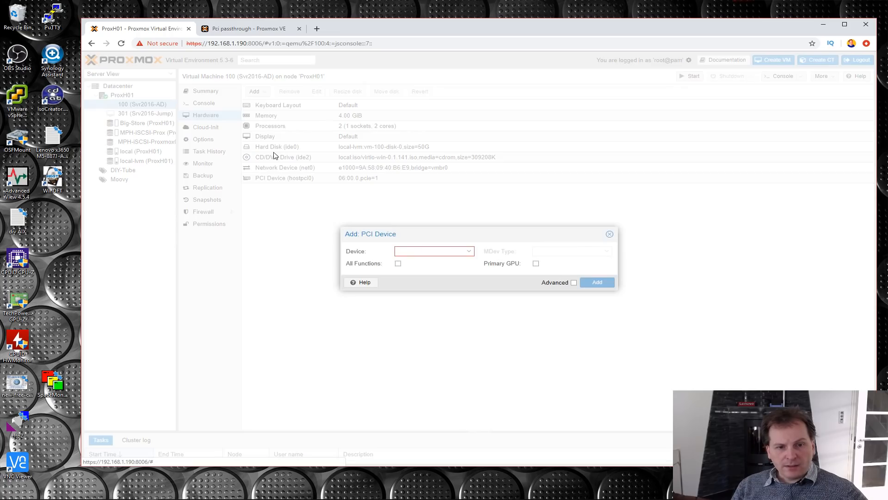
left_click(468, 251)
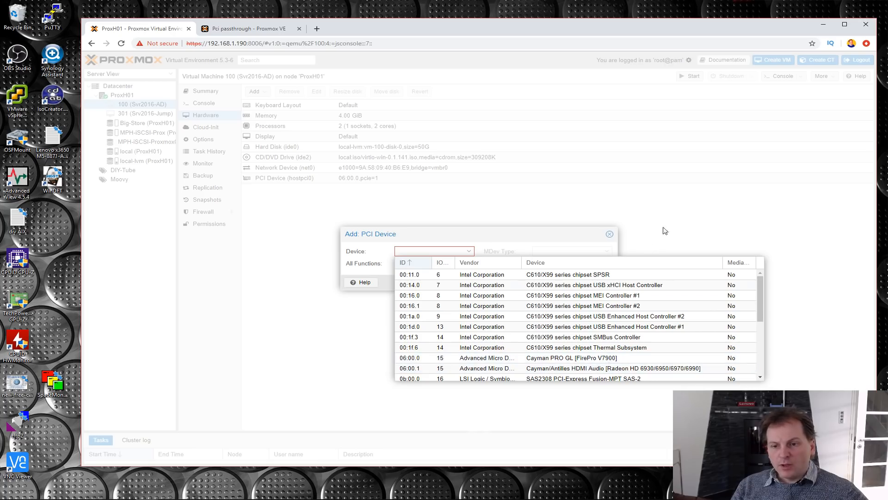
left_click(640, 227)
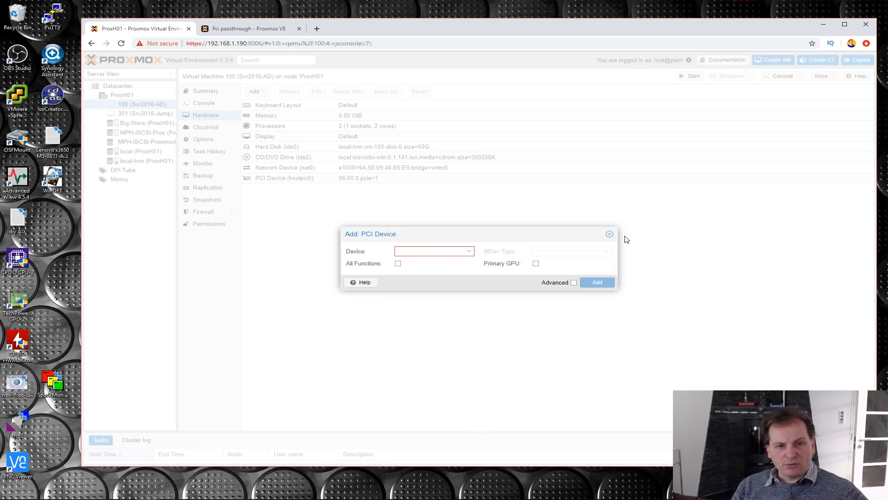
left_click(609, 236)
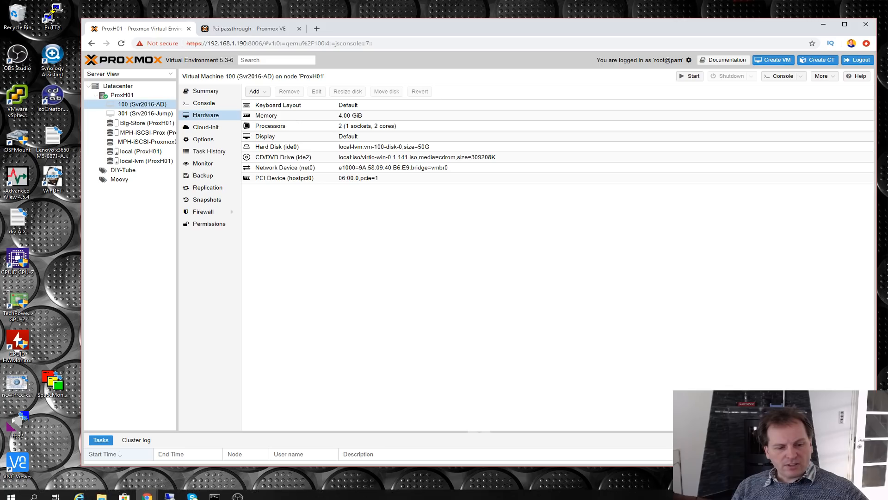
- Check the size of the Server evaluation ISO in the Downloads folder in File Explorer, and minimize the window
left_click(102, 491)
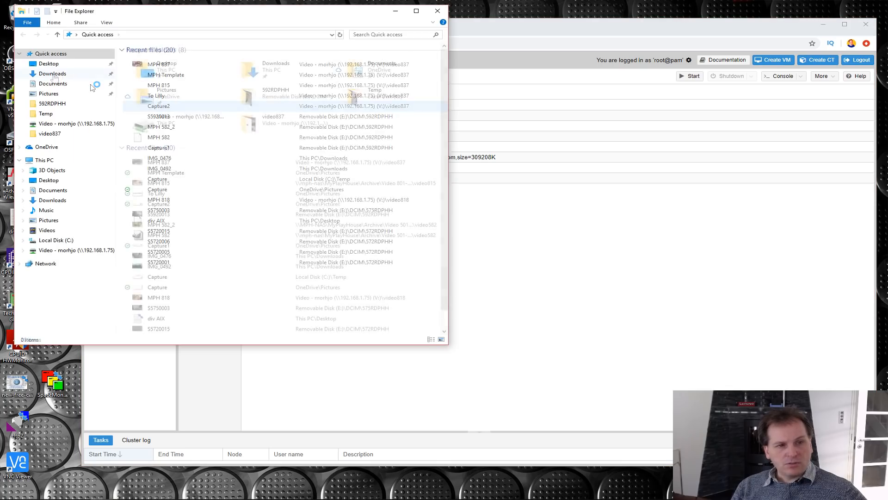
left_click(52, 74)
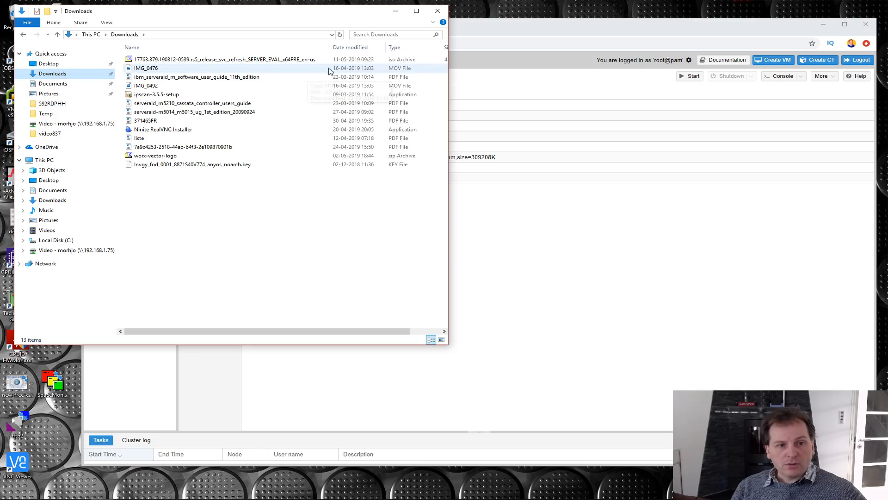
left_click(221, 63)
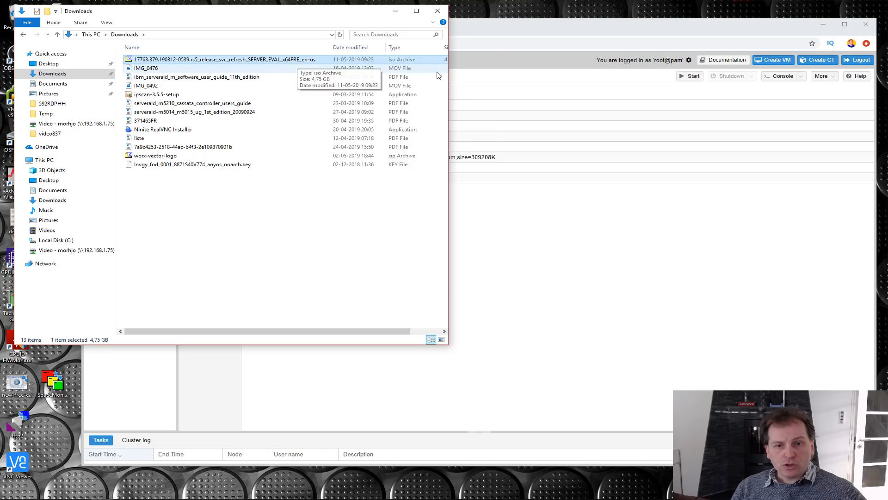
left_click_drag(448, 76, 491, 76)
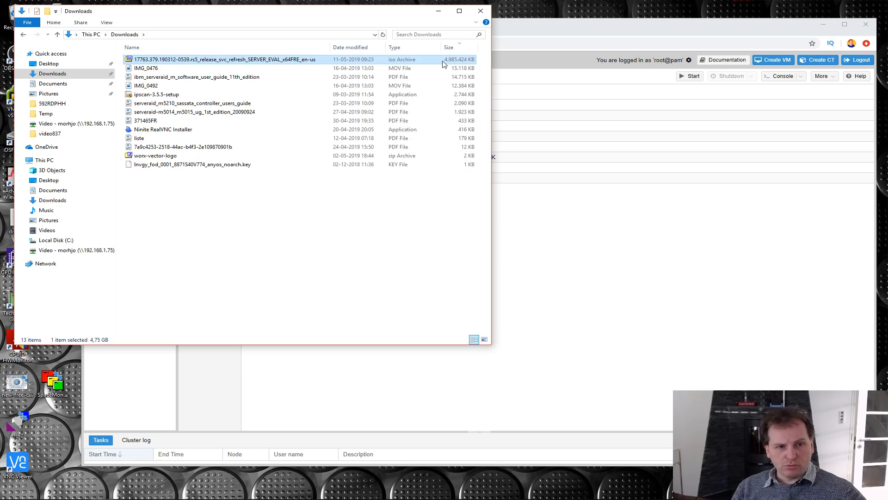
left_click(441, 12)
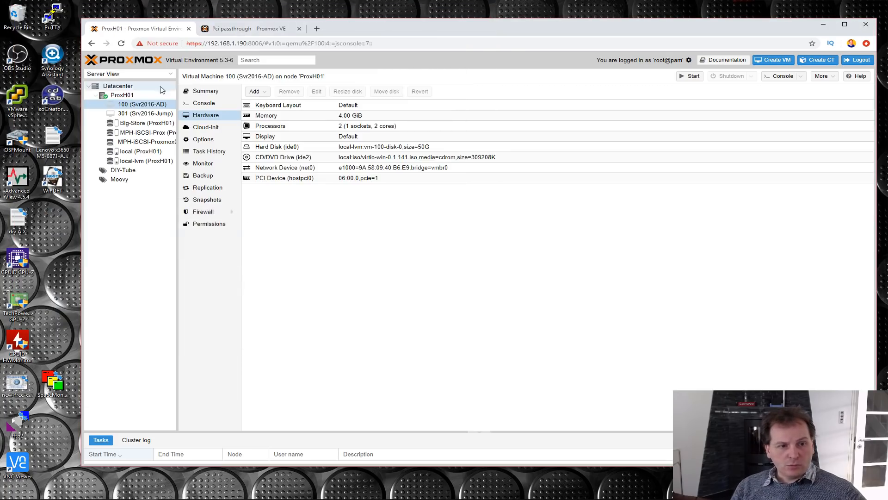
- Show the content of the "local" storage on node ProxH01
left_click(131, 160)
left_click(132, 152)
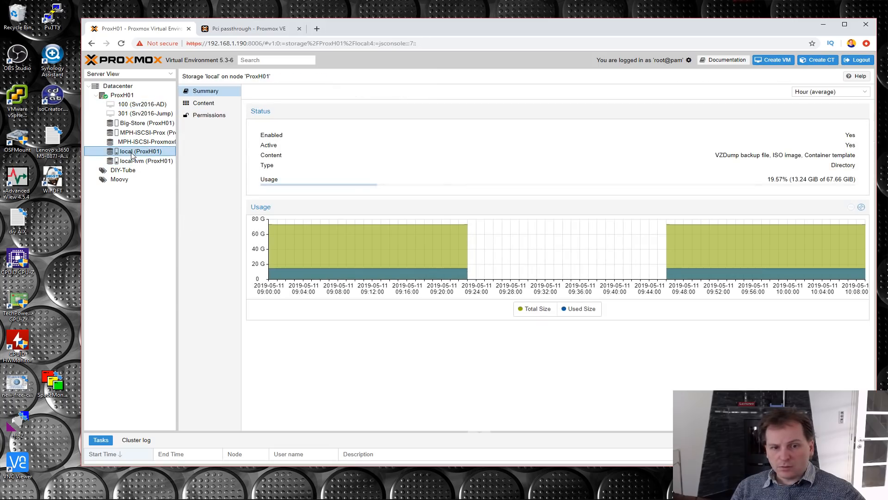
left_click(204, 103)
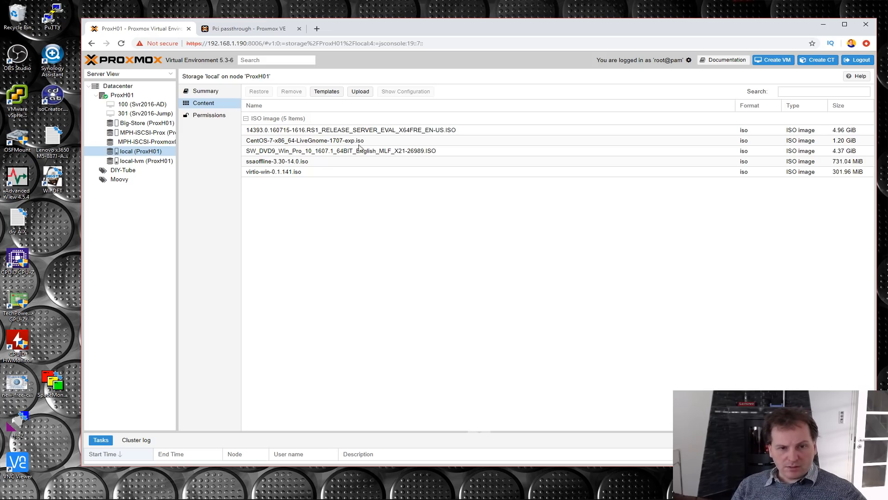
- Rename the Server evaluation ISO in Downloads to "Server 2019_17763.379.190312-0539.rs5_EVAL_x64en" and return to the Proxmox page
left_click(103, 491)
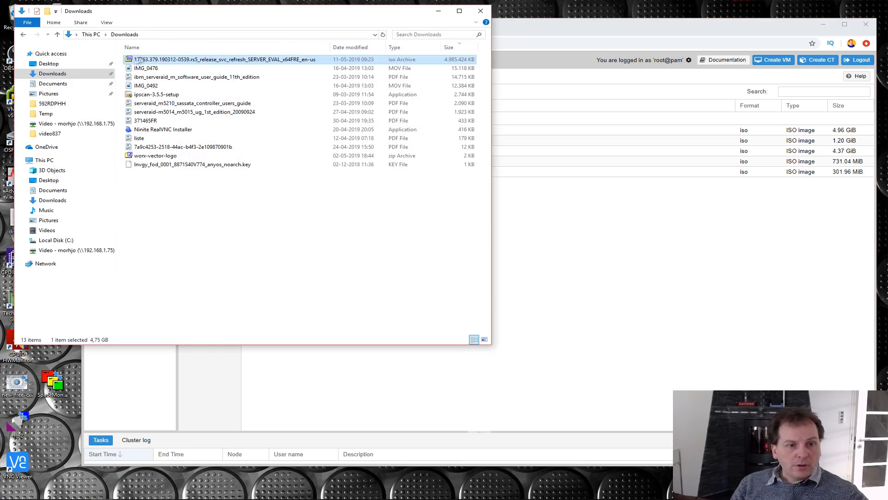
left_click(216, 60)
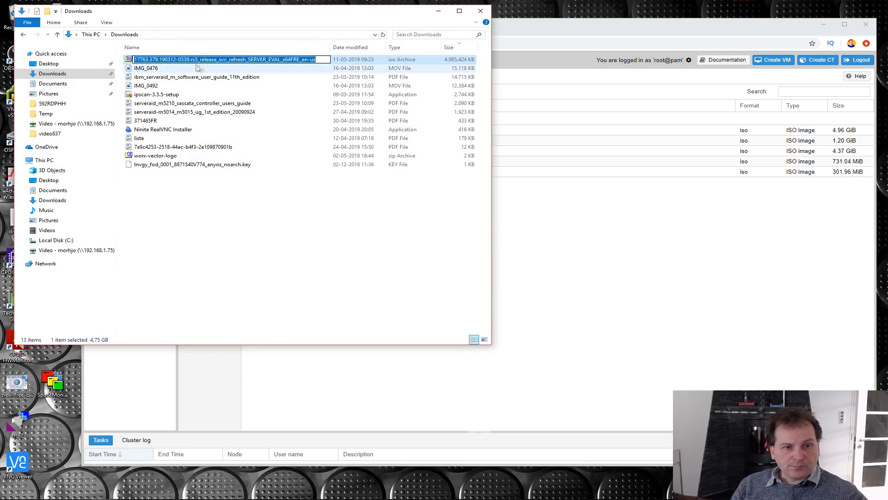
left_click_drag(198, 59, 250, 64)
key("Delete")
key("Delete")
key("Delete")
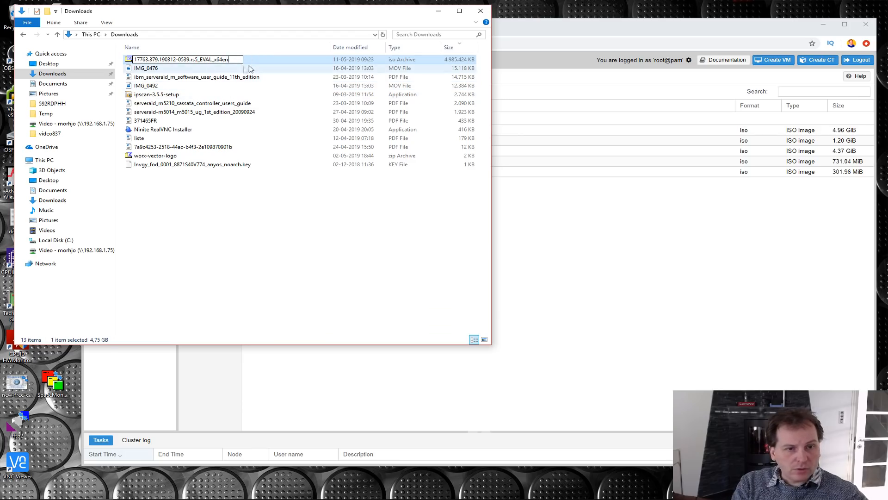
left_click(134, 59)
type("Server 2019_")
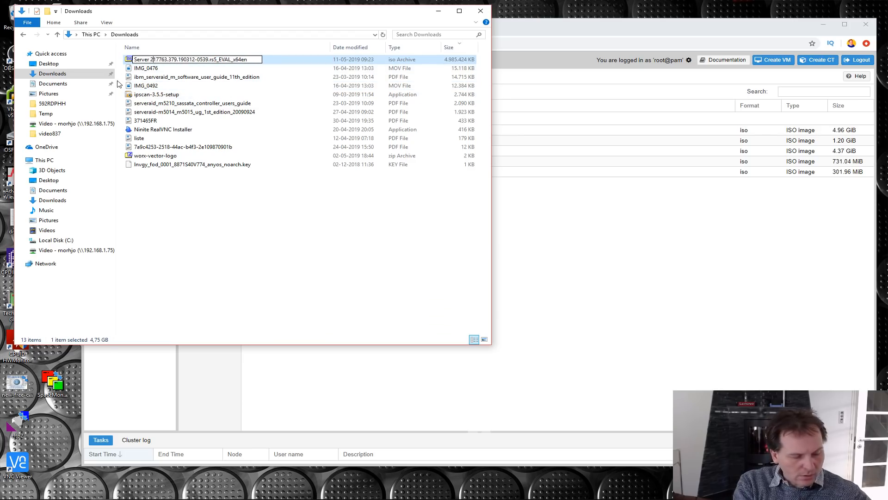
key("alt+Tab")
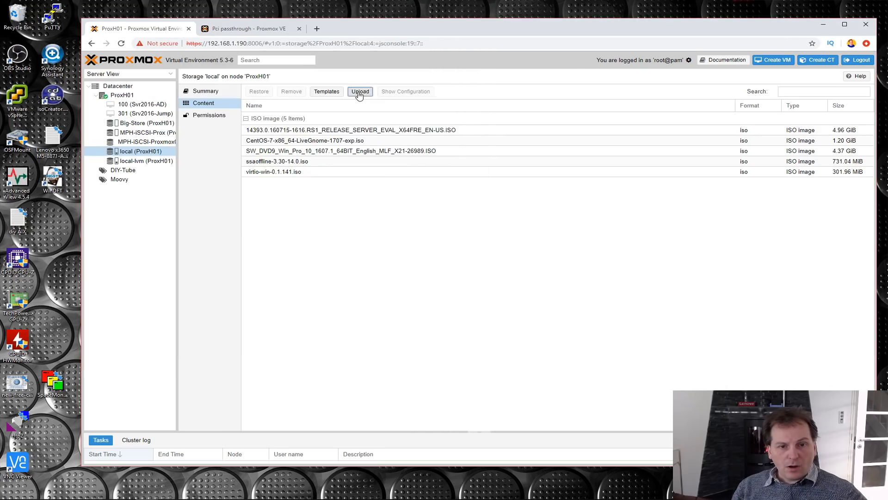
- Upload the "Server 2019_17763.379.190312-0539.rs5_EVAL_x64en" ISO from Downloads to the local storage as an ISO image
left_click(360, 91)
left_click(521, 262)
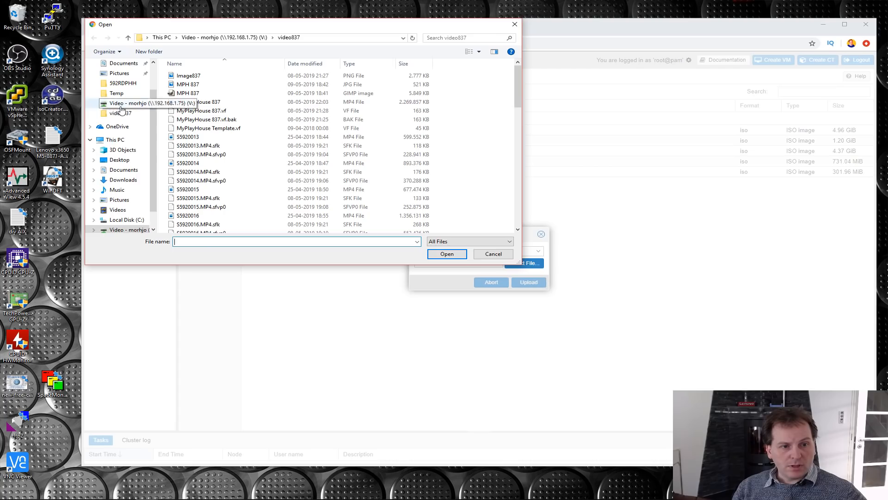
scroll(125, 93, "up", 2)
left_click(123, 89)
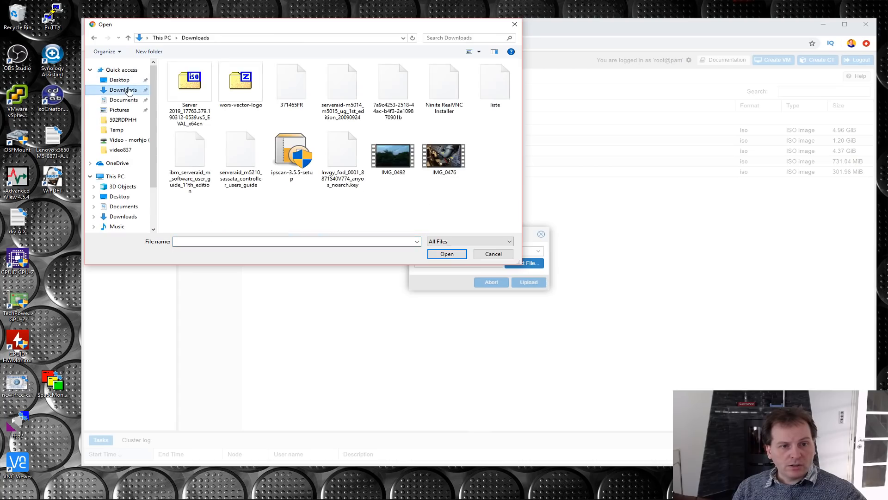
left_click(189, 91)
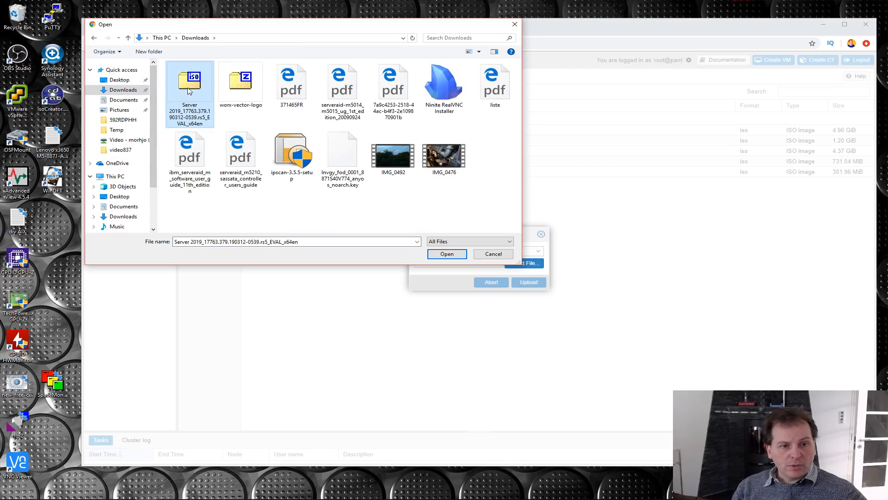
left_click(447, 253)
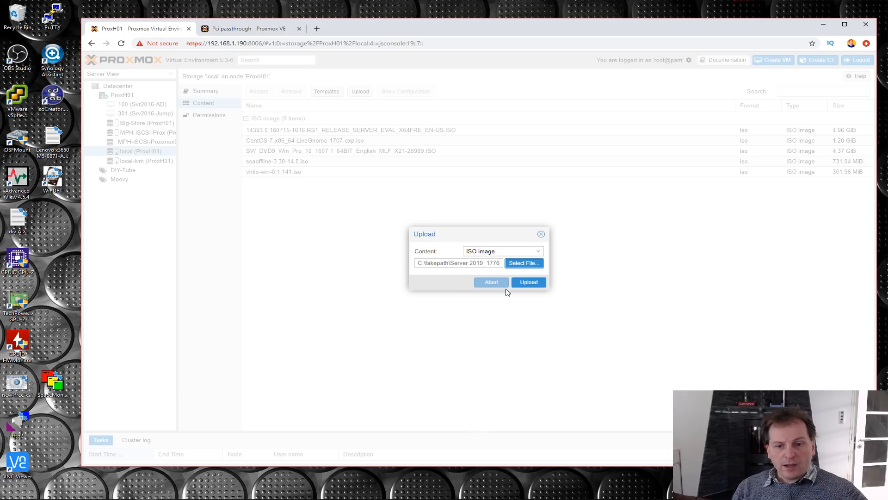
left_click(530, 283)
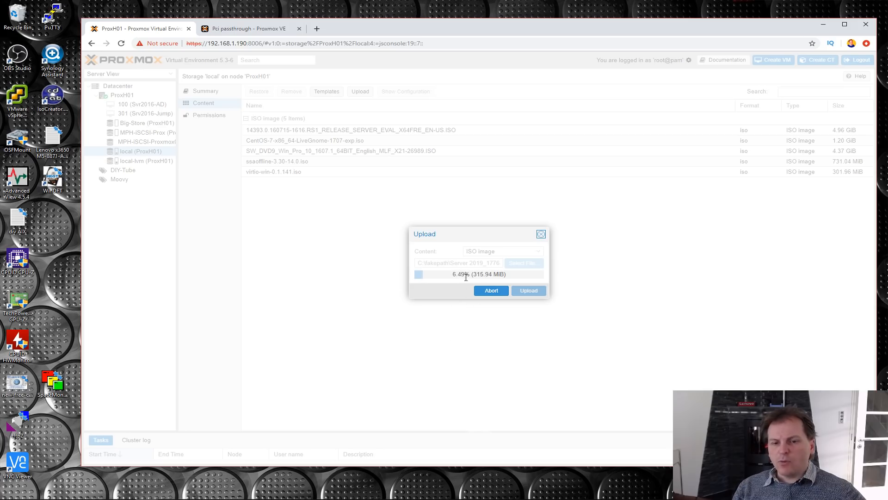
mouse_move(209, 497)
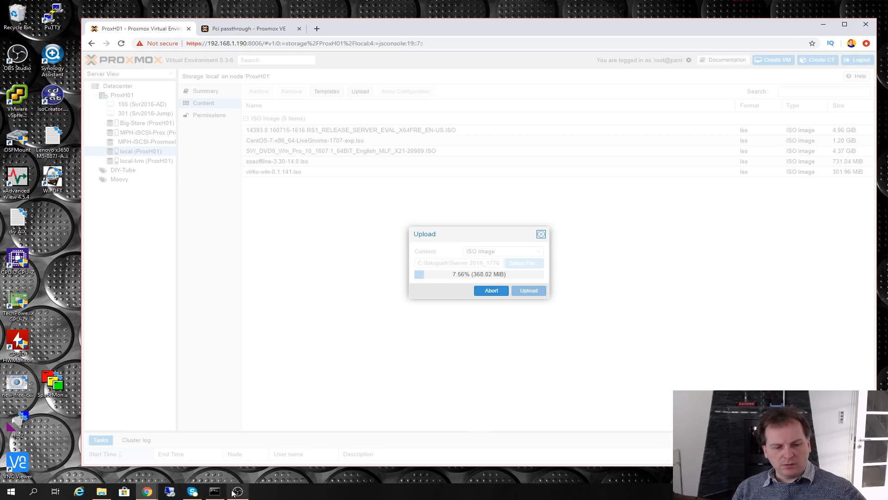
mouse_move(235, 493)
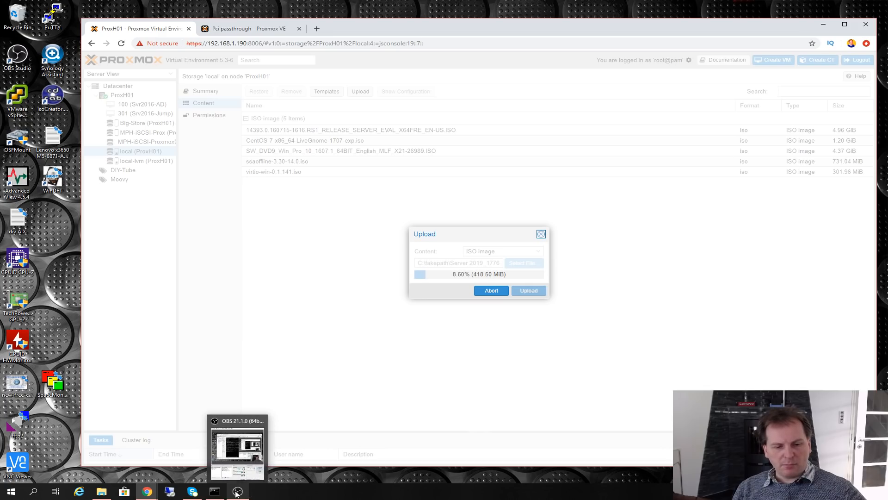
left_click(235, 493)
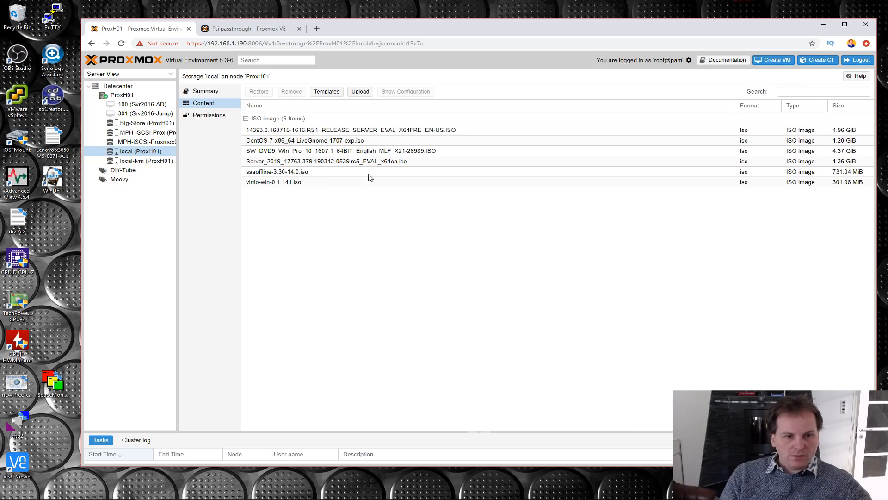
- Start creating a virtual machine on ProxH01 named Svr2019-Edit, with the advanced options shown and Start at boot enabled
left_click(121, 95)
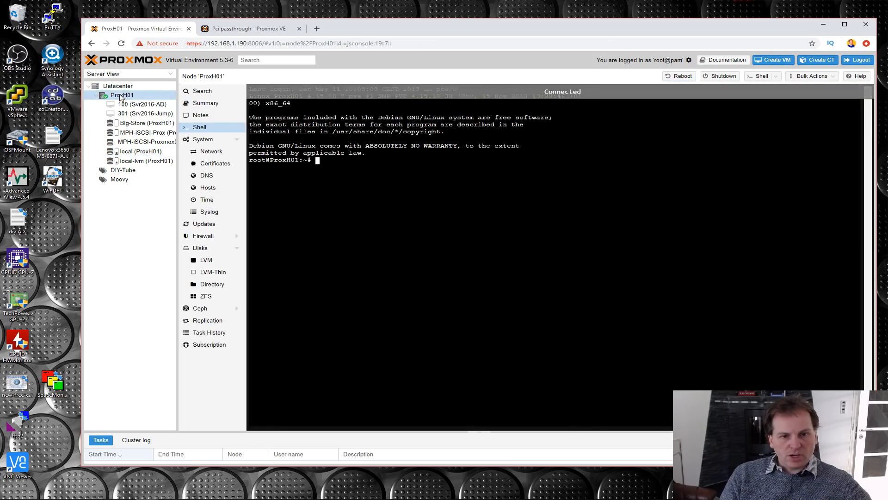
left_click(775, 61)
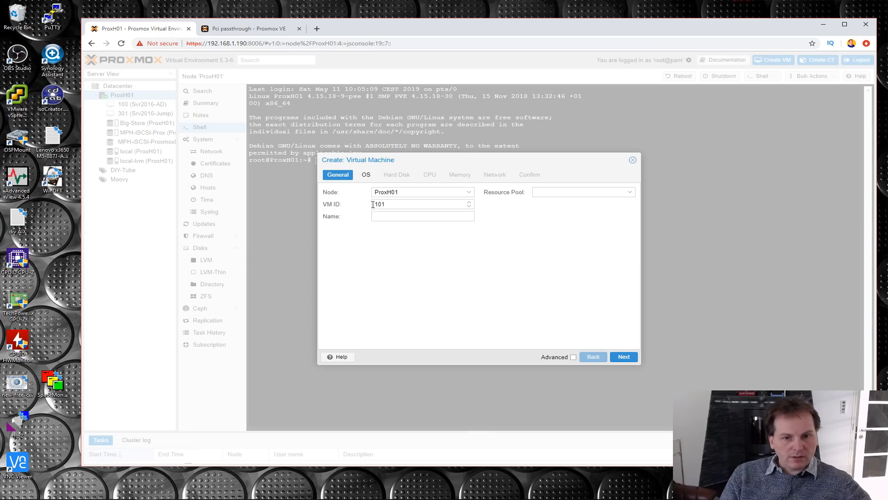
left_click(387, 217)
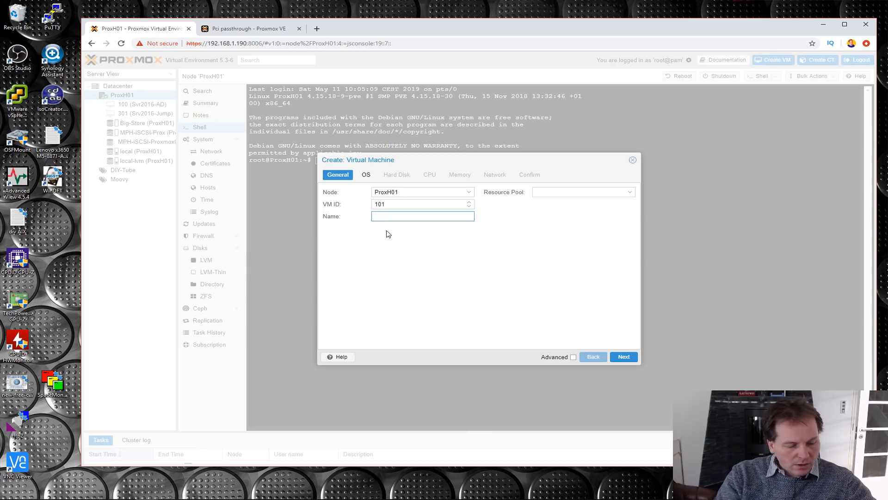
type("Svr2019-E")
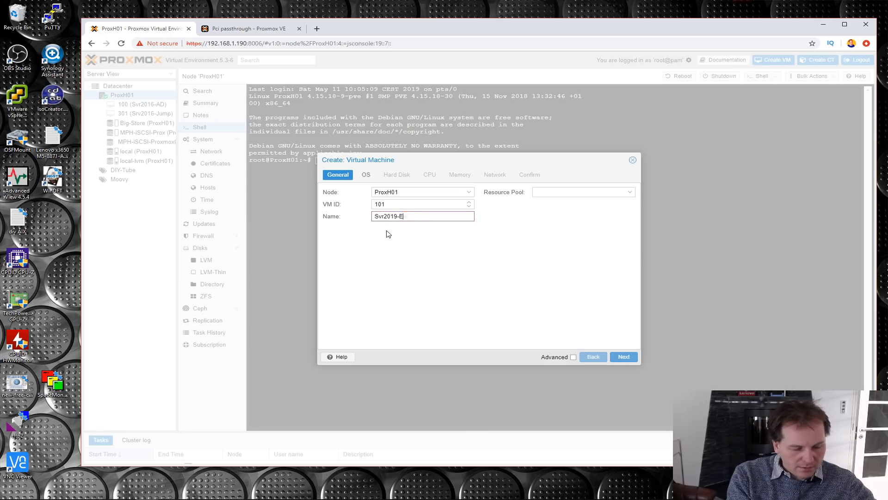
type("dit")
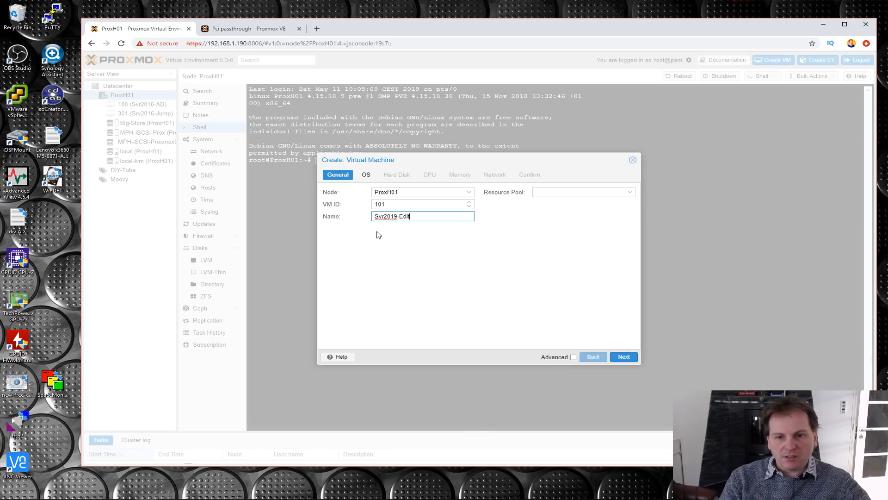
left_click(573, 357)
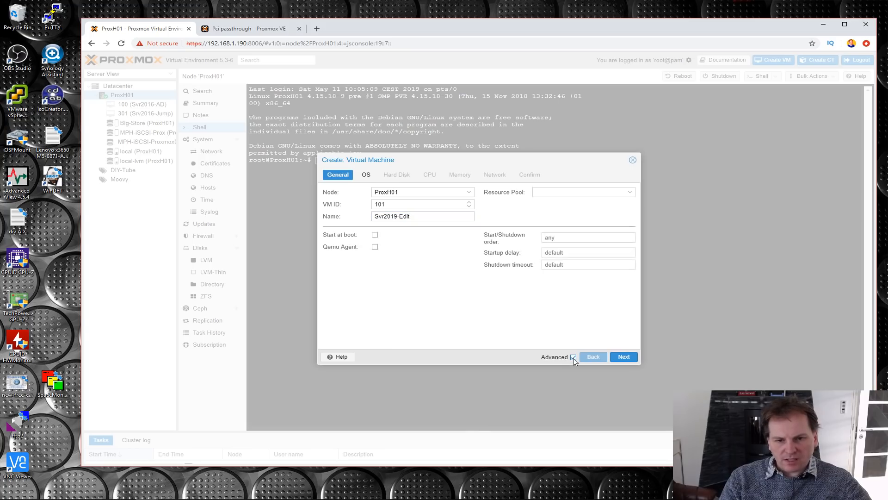
left_click(375, 235)
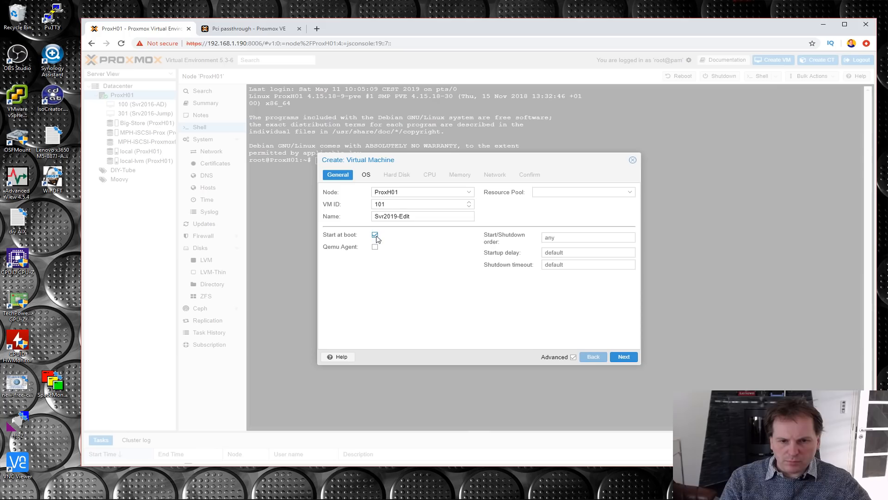
left_click(624, 357)
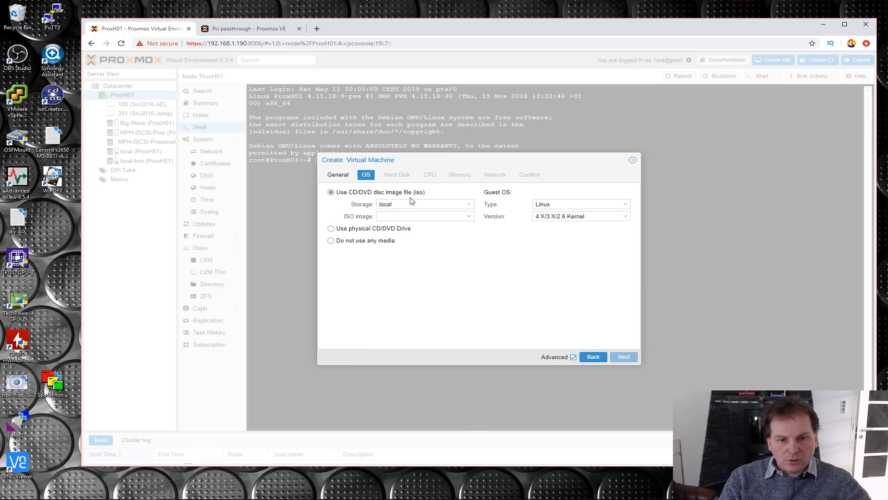
- Use the 14393.0.160715-1616.RS1_RELEASE_SERVER_EVAL_X64FRE_EN-US.ISO image from local storage as the new VM's installation disc
left_click(470, 206)
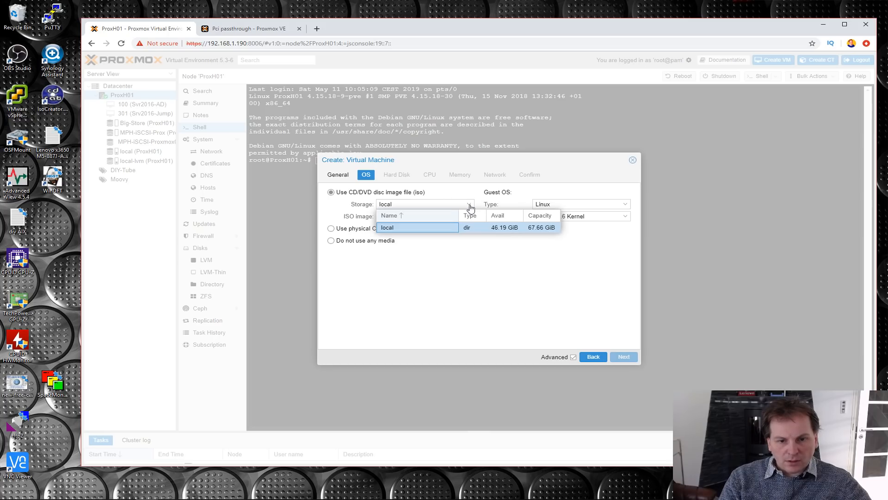
left_click(423, 234)
left_click(469, 218)
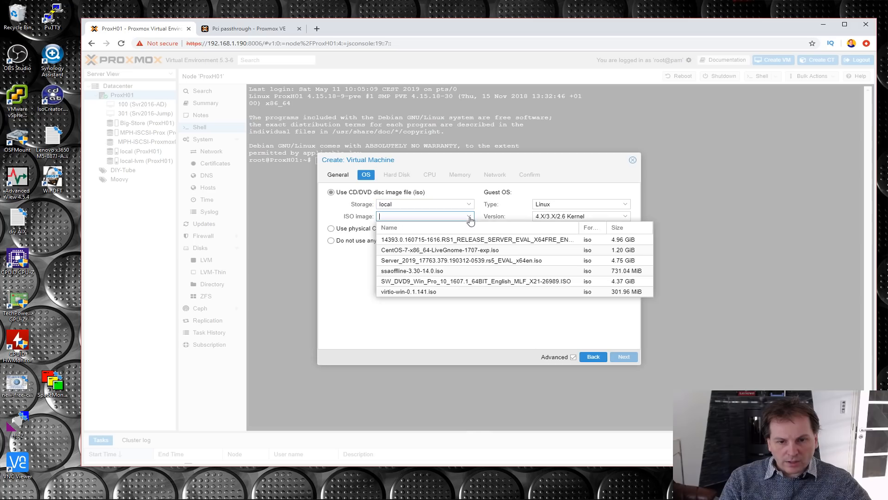
left_click(458, 241)
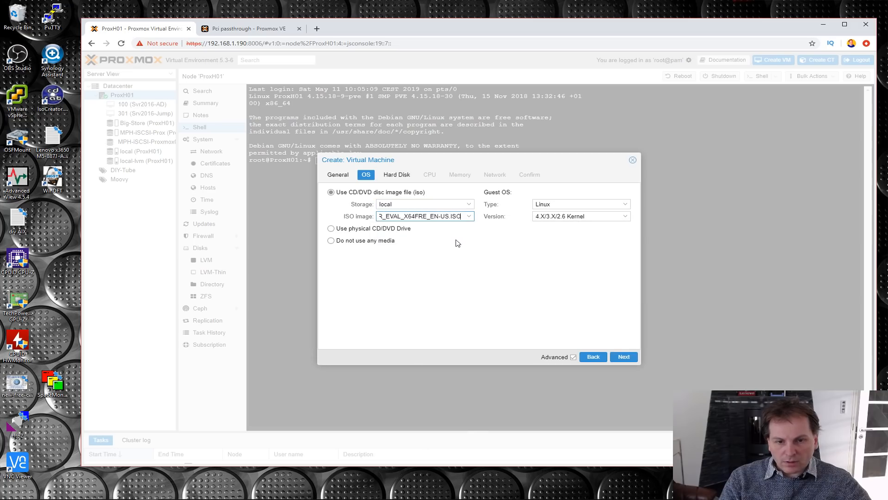
- Set the new VM's guest OS type to Microsoft Windows and its version to 10/2016
left_click(628, 207)
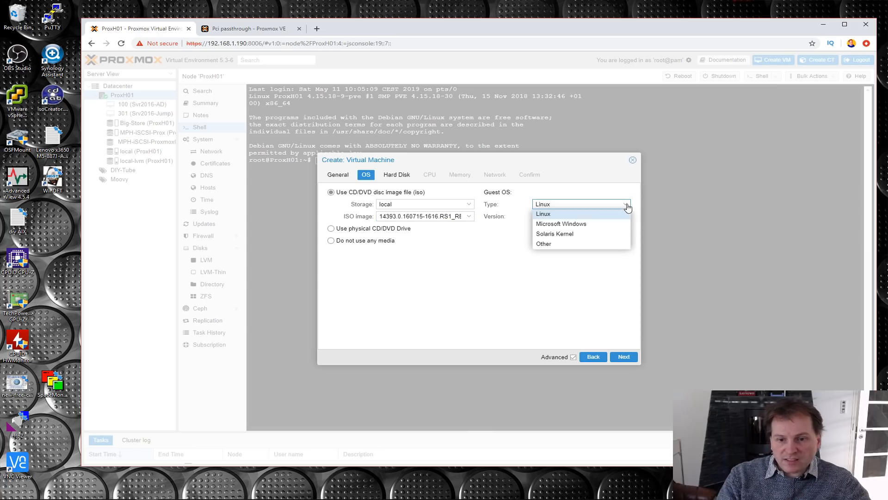
left_click(589, 224)
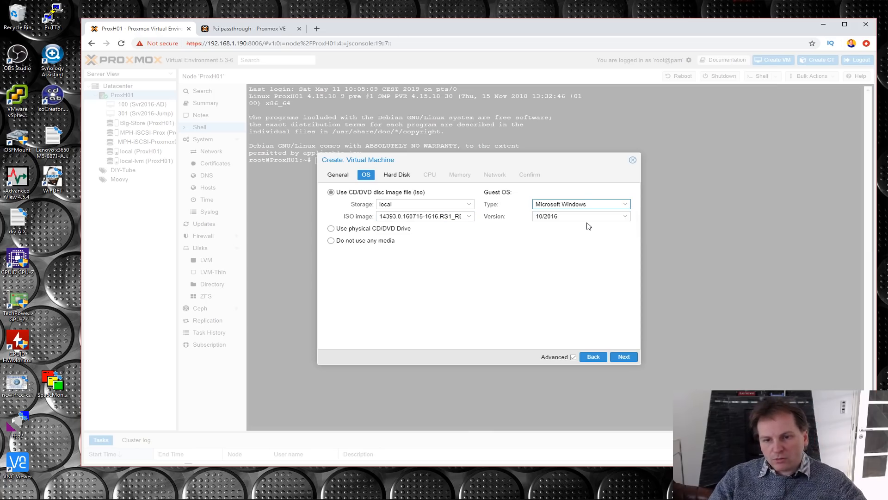
left_click(626, 217)
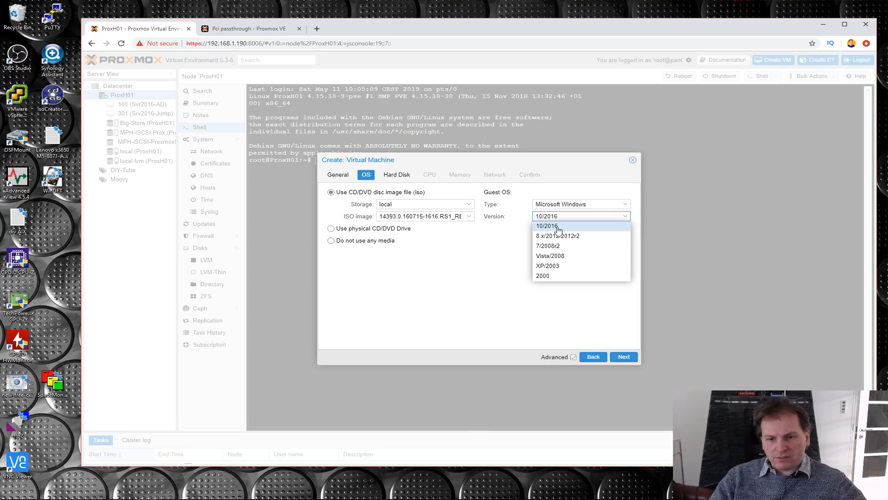
left_click(558, 230)
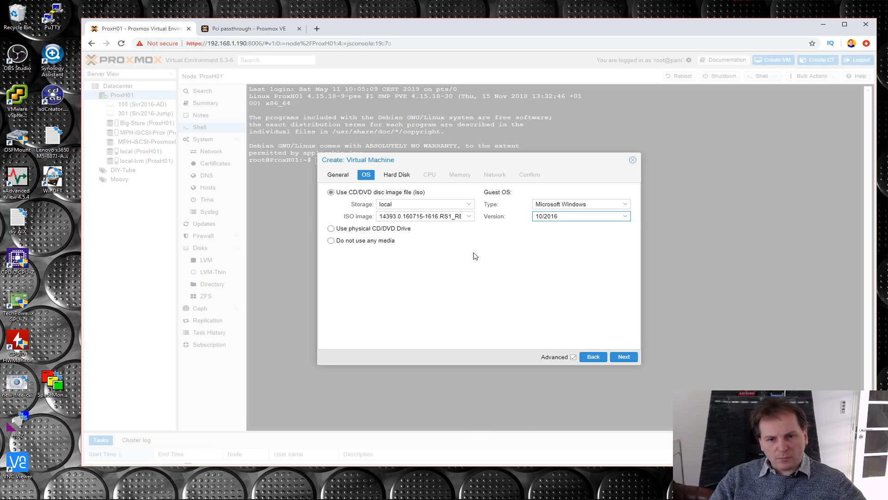
- Give the new VM a SCSI hard disk on the Big-Store storage with a size of 60 GiB
left_click(623, 357)
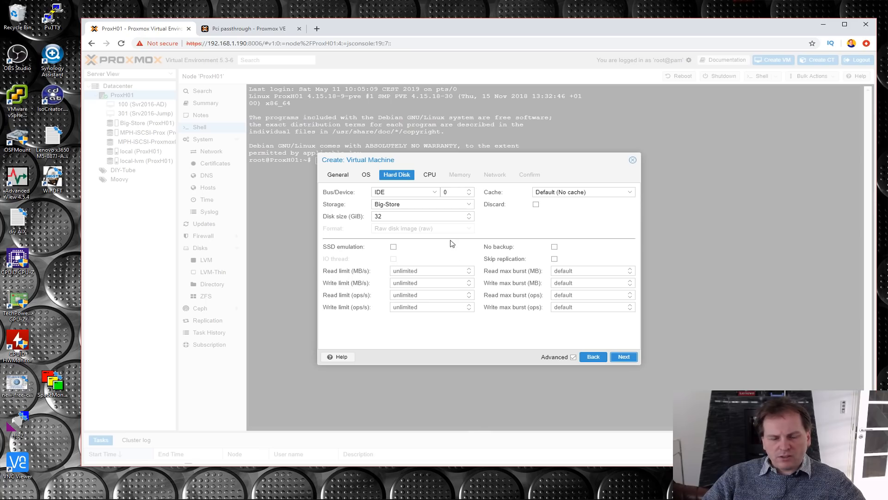
left_click(435, 192)
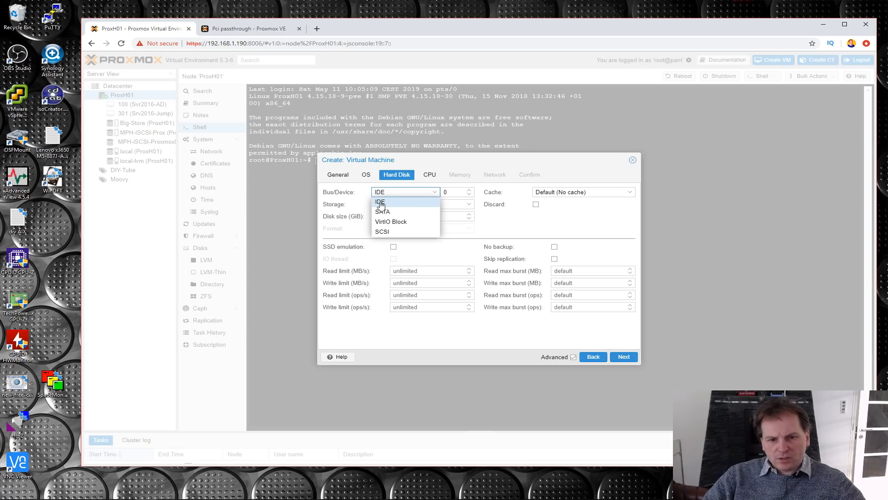
left_click(381, 232)
left_click(469, 216)
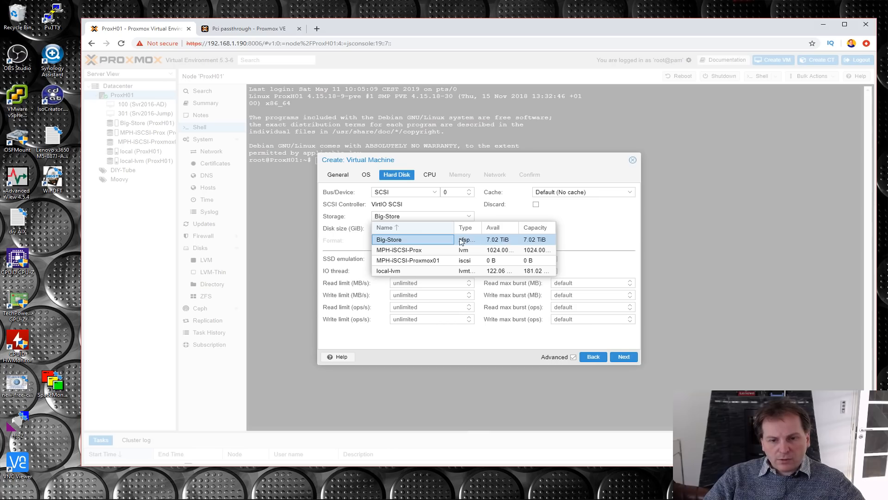
left_click(405, 242)
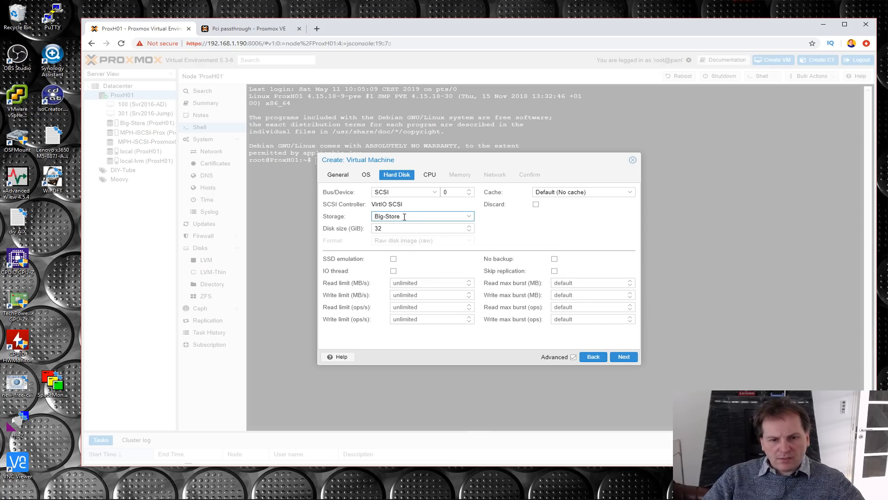
left_click_drag(386, 228, 373, 227)
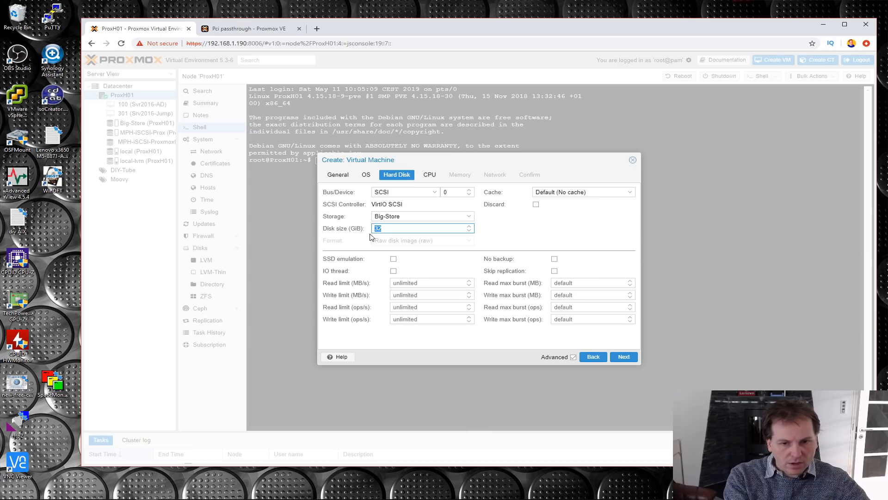
type("60")
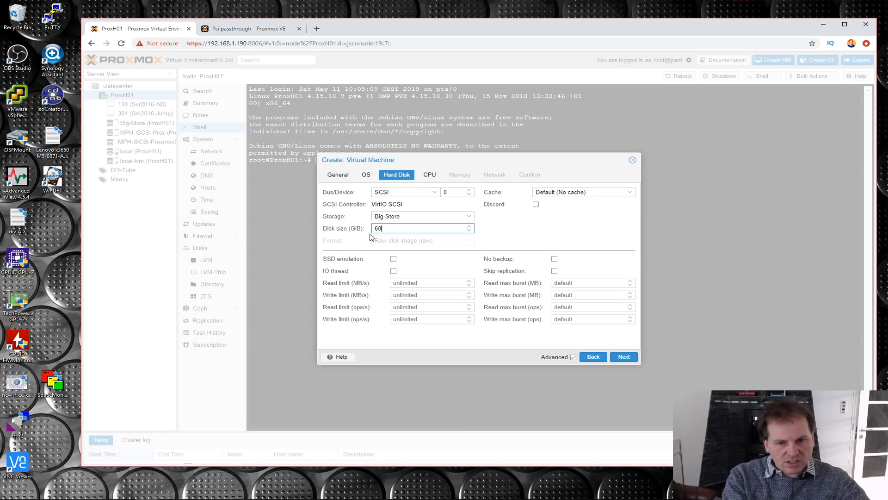
key("Tab")
left_click(624, 357)
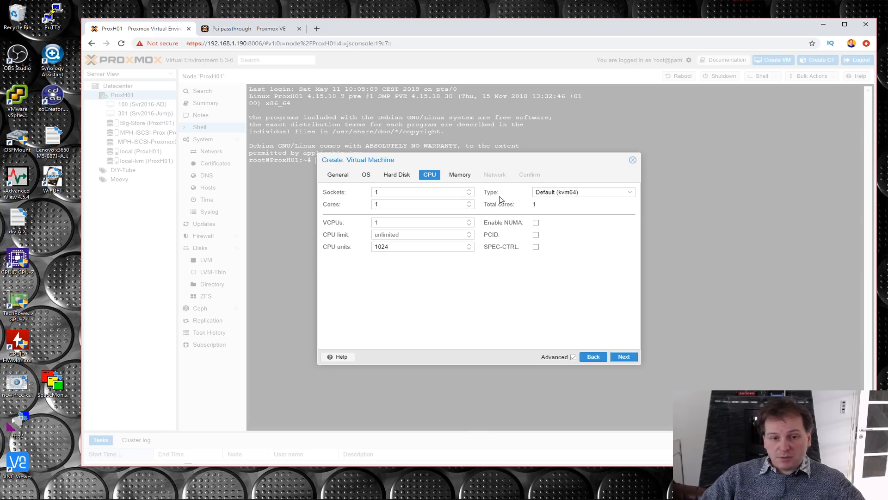
- Set the new VM's processor to 4 cores and its CPU type to host
double_click(468, 203)
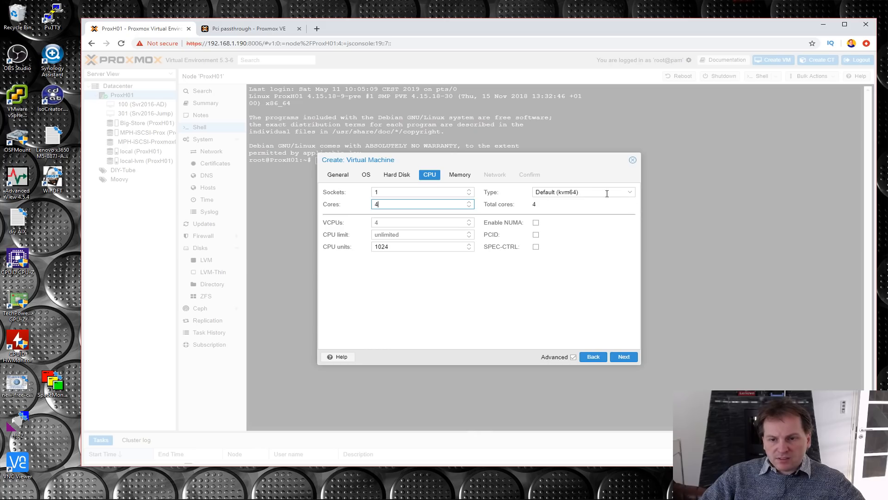
left_click(630, 192)
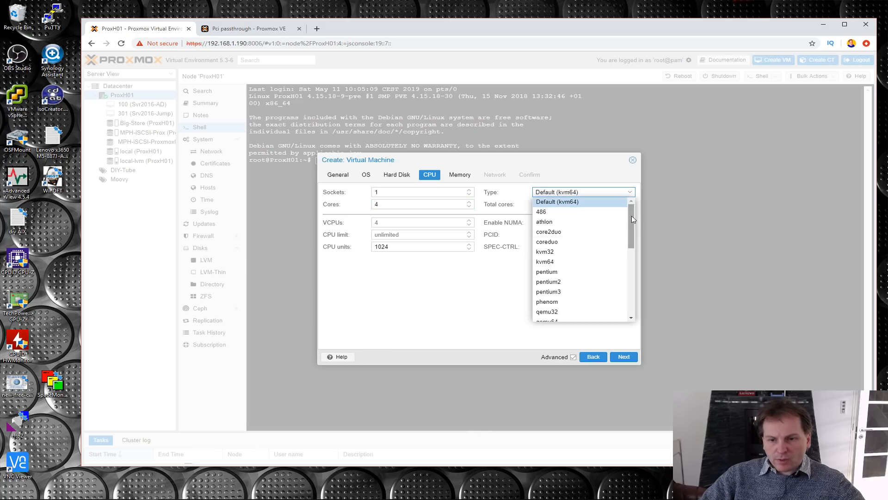
left_click_drag(633, 219, 641, 308)
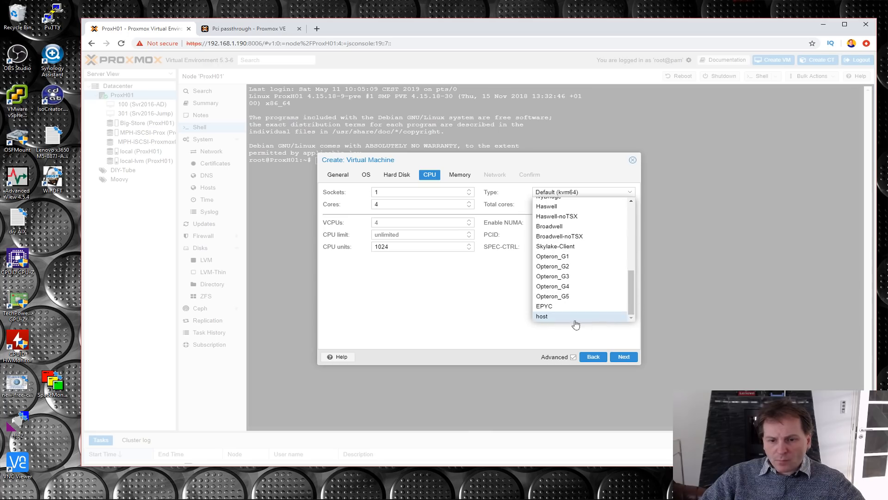
left_click(541, 317)
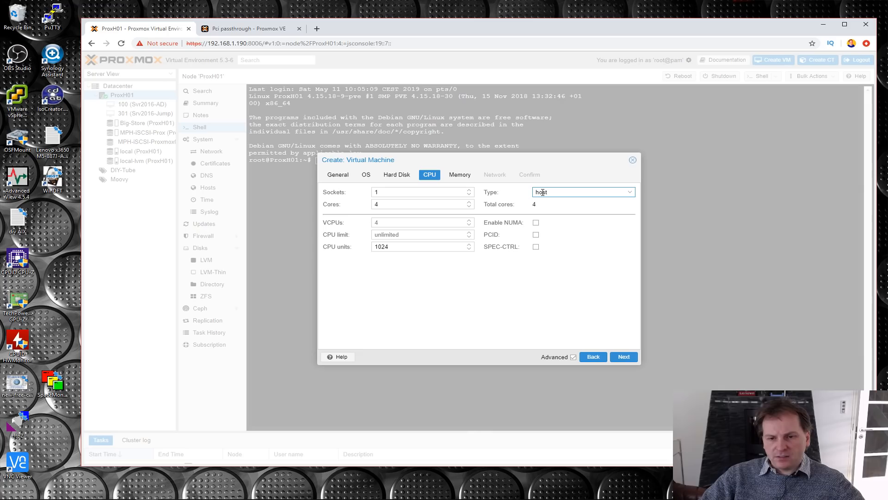
left_click(624, 357)
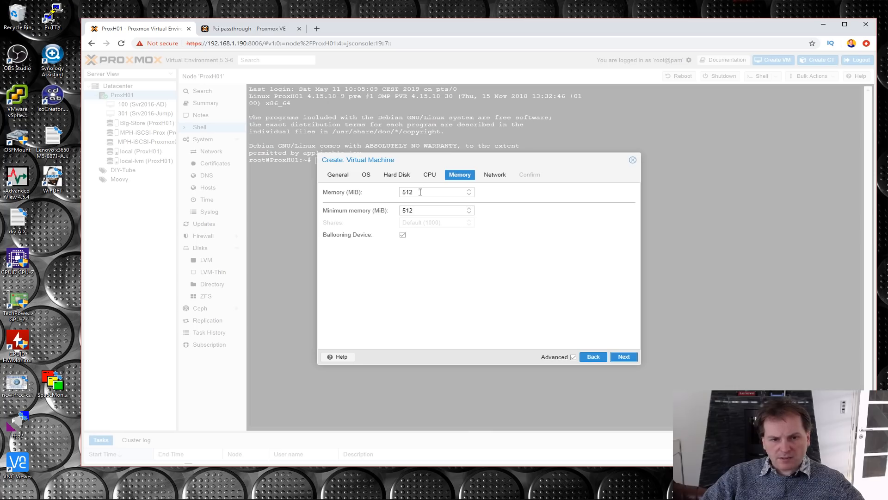
- Set the new VM's memory to 8192 MiB
left_click(401, 191)
type("819")
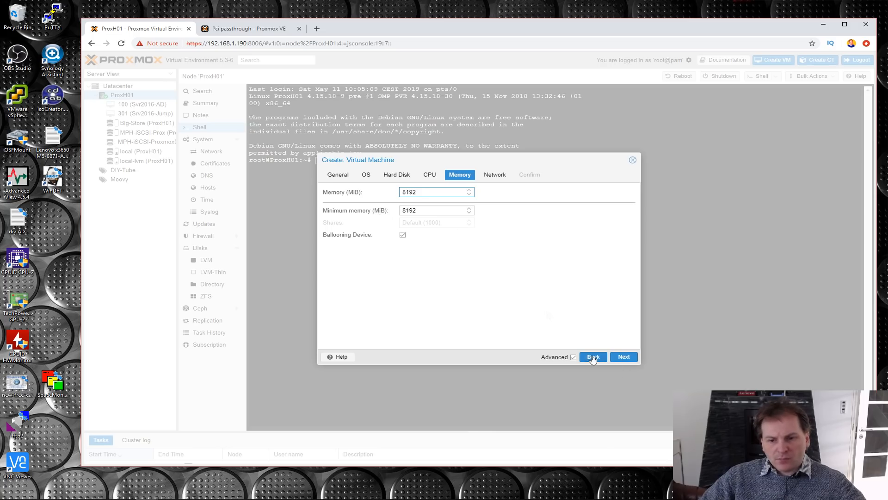
left_click(622, 357)
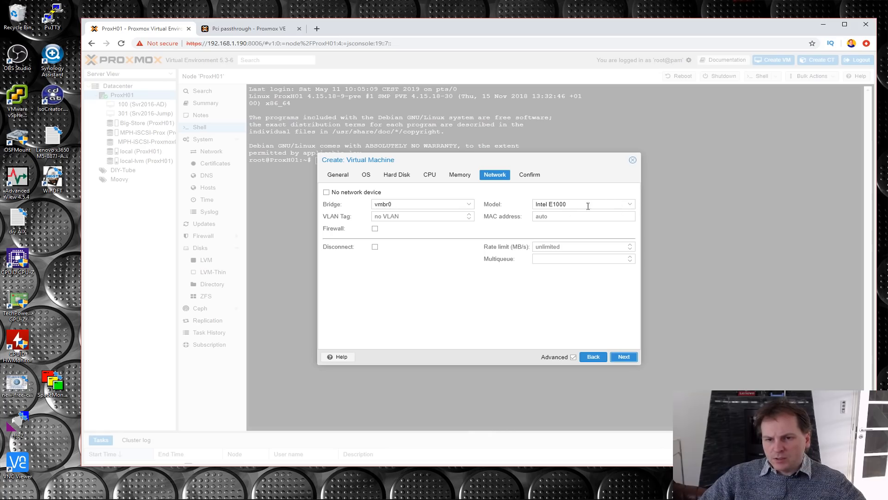
- Keep the Intel E1000 network model, review the configuration summary and finish creating the VM
left_click(629, 204)
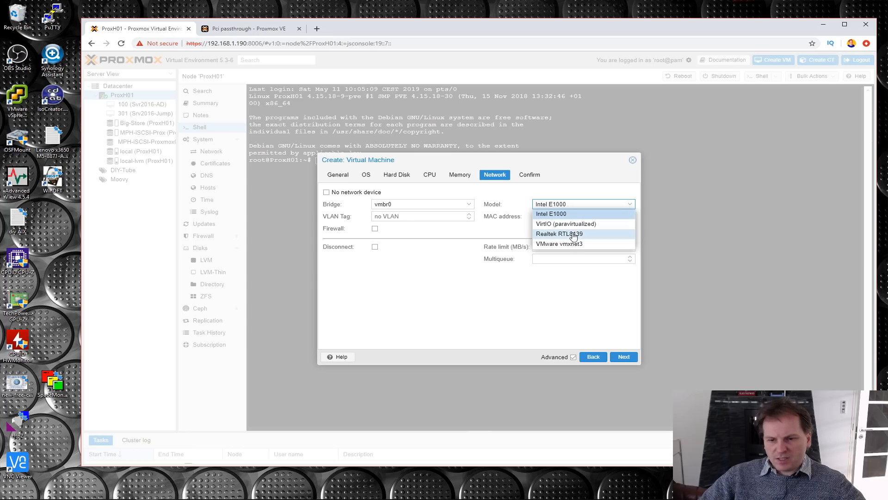
left_click(623, 357)
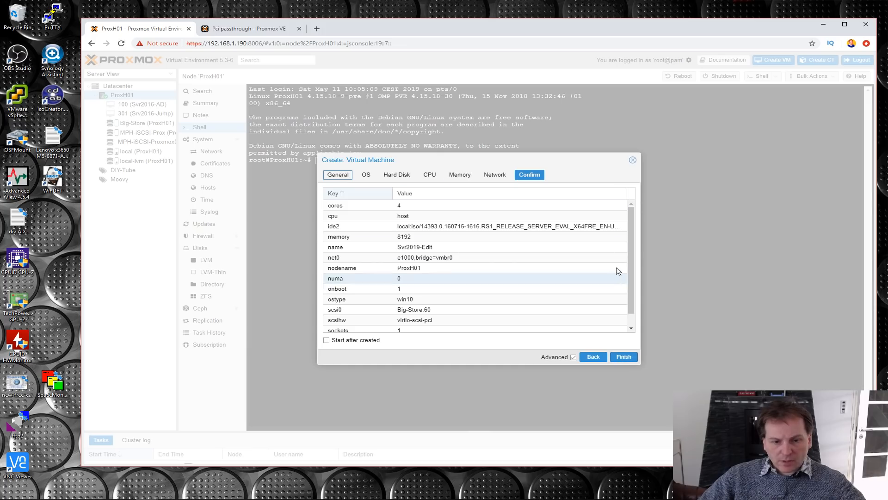
scroll(635, 250, "down", 1)
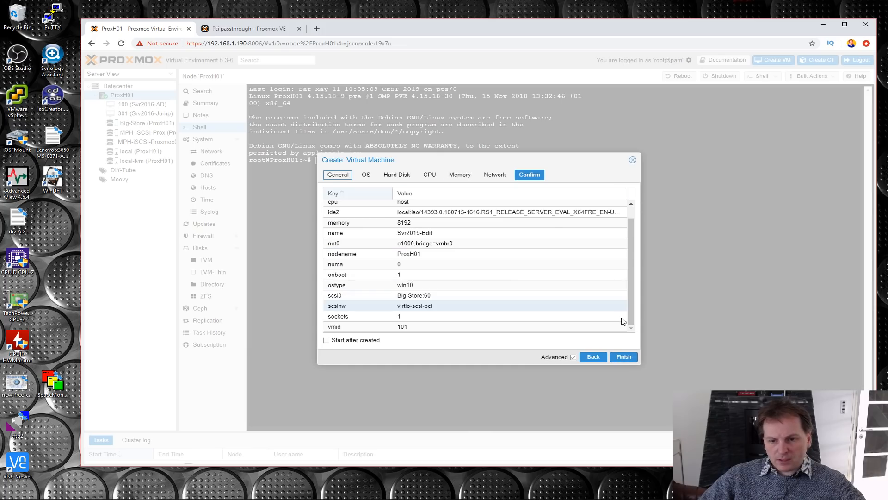
left_click(624, 357)
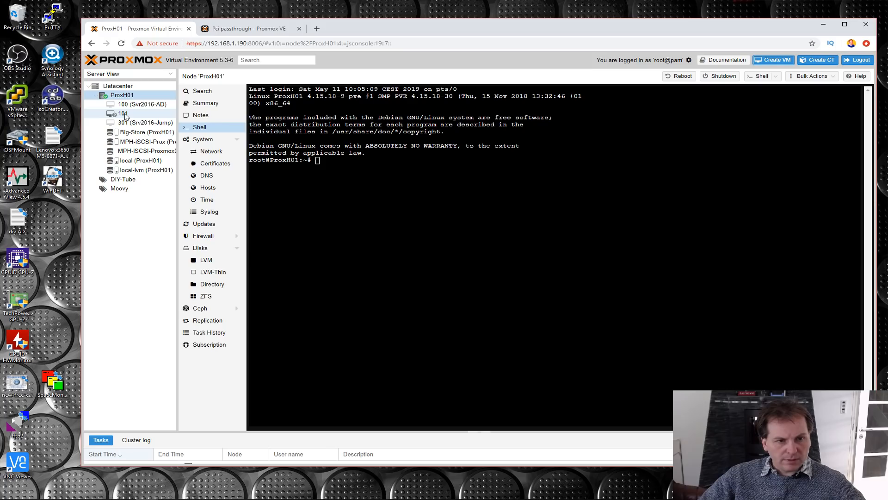
- Start the new Svr2019-Edit virtual machine and open its console in a separate window
left_click(149, 115)
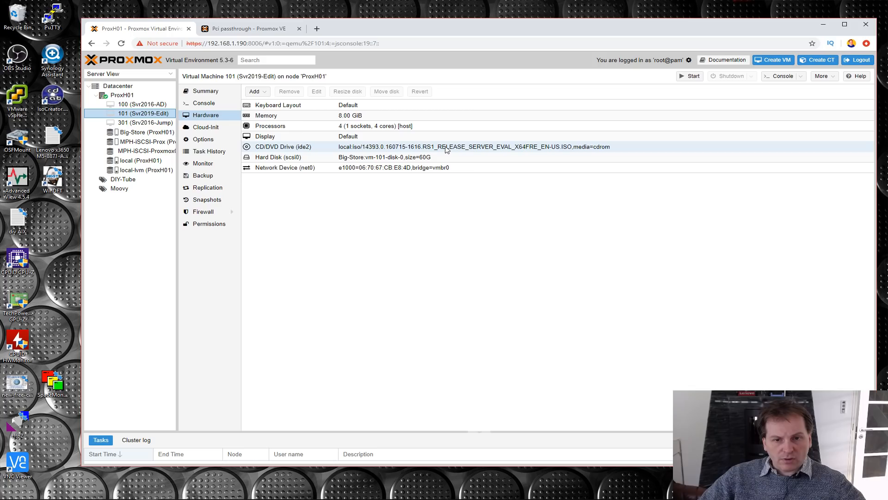
left_click(423, 157)
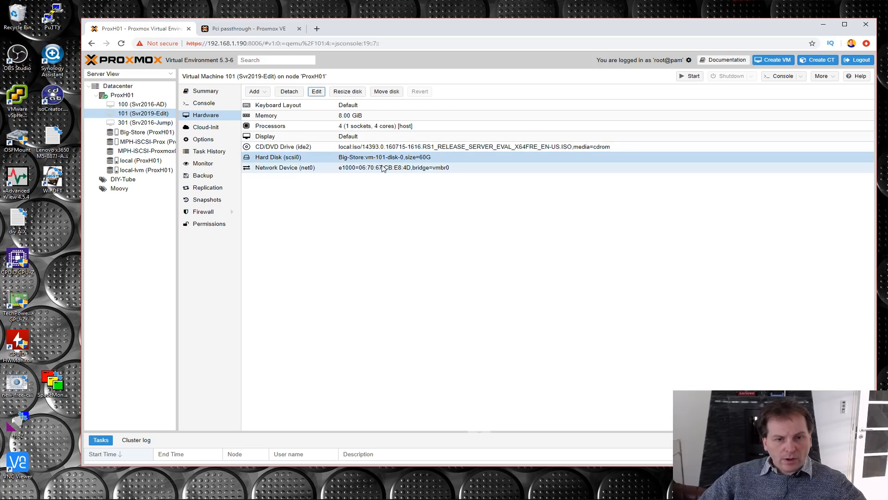
left_click(201, 93)
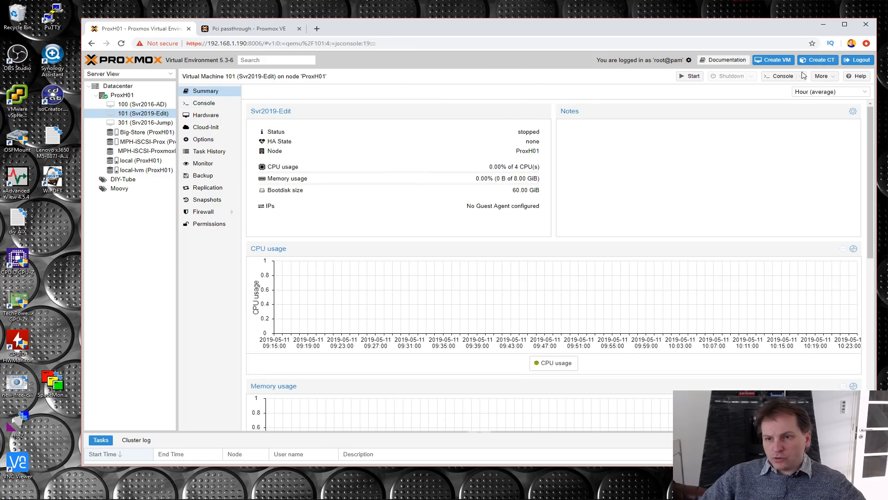
left_click(689, 78)
left_click(781, 77)
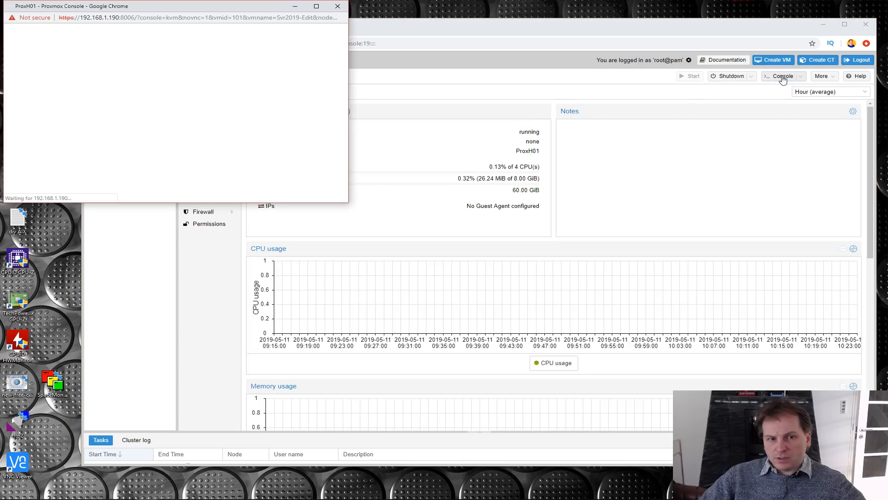
left_click_drag(196, 7, 419, 49)
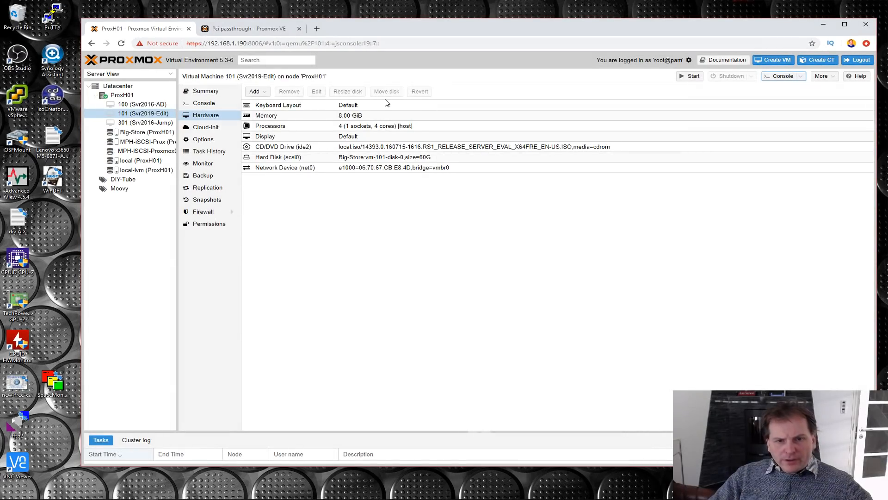
- Change the ISO image of the VM's CD/DVD drive to Server_2019_17763.379.190312-0539.rs5_EVAL_x64en.iso
left_click(375, 150)
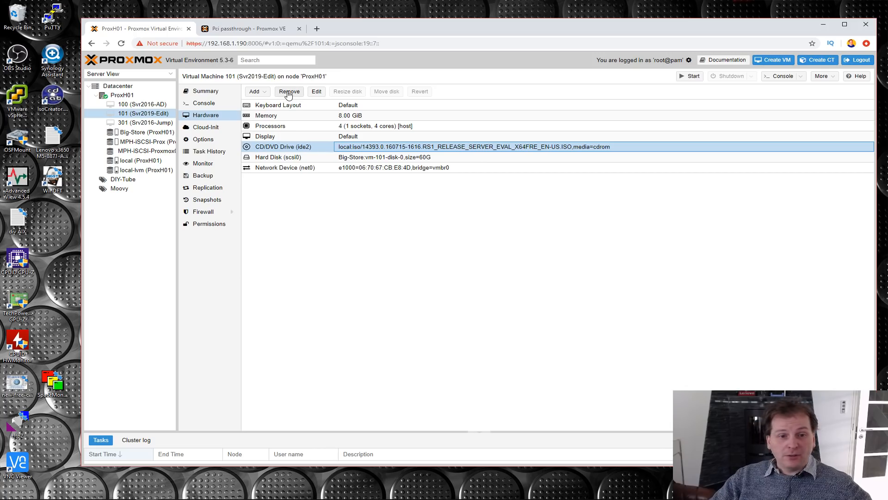
left_click(313, 93)
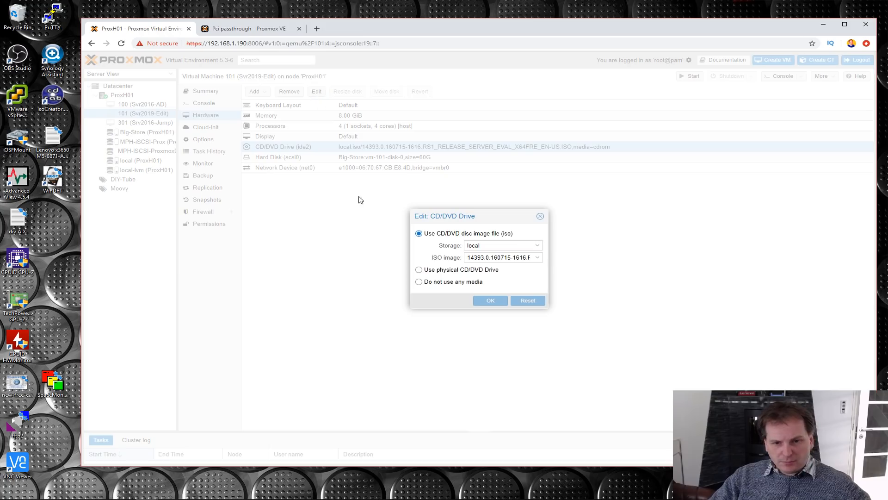
left_click(537, 257)
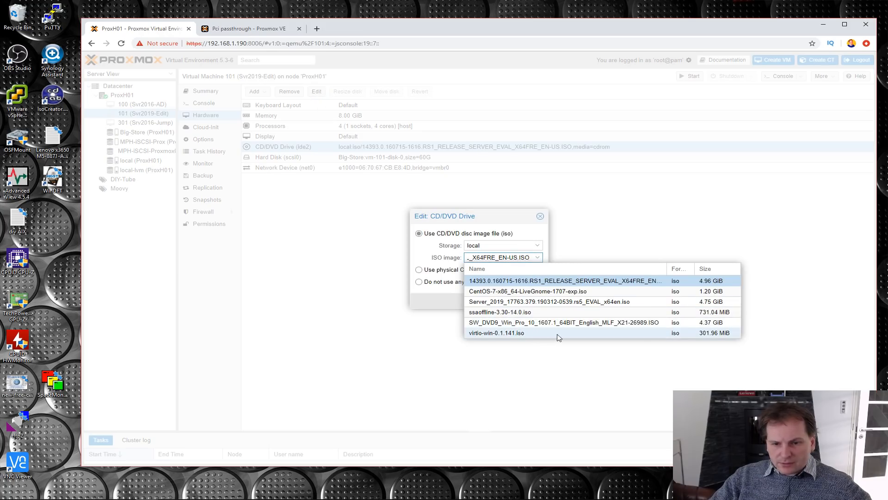
left_click(532, 301)
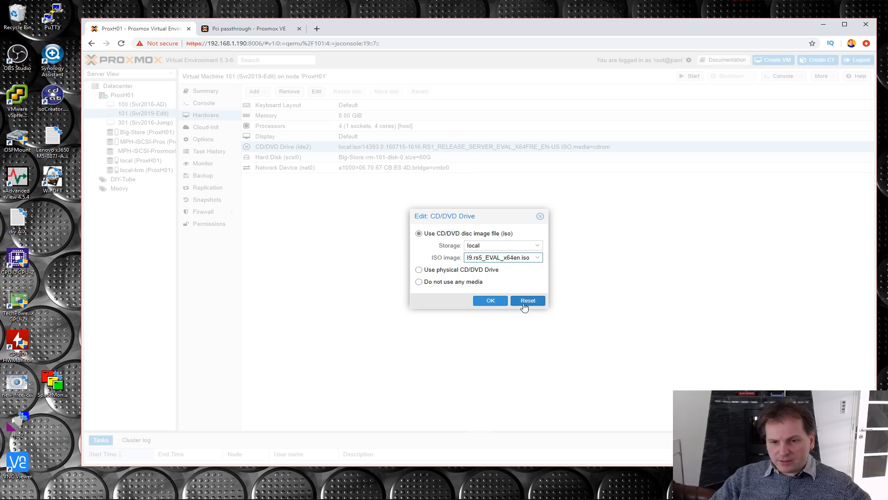
left_click(491, 301)
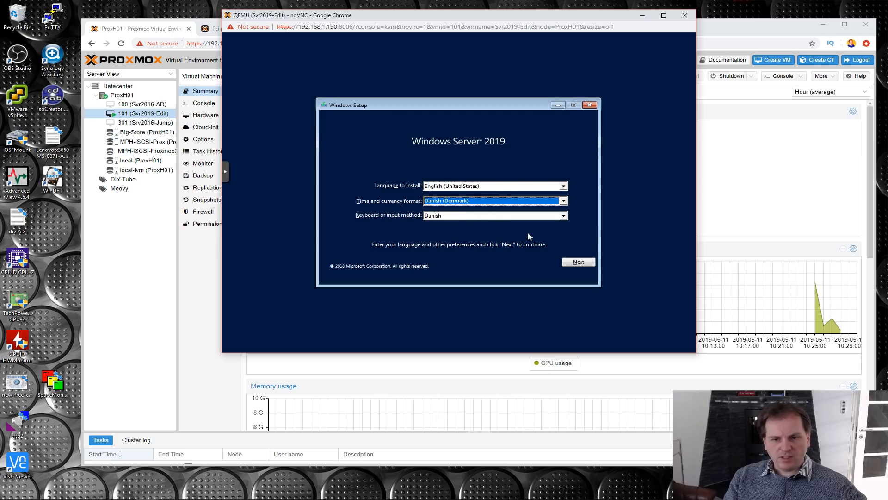
- Begin the Windows Server 2019 installation with the chosen language settings and select the Standard Evaluation (Desktop Experience) edition
left_click(572, 264)
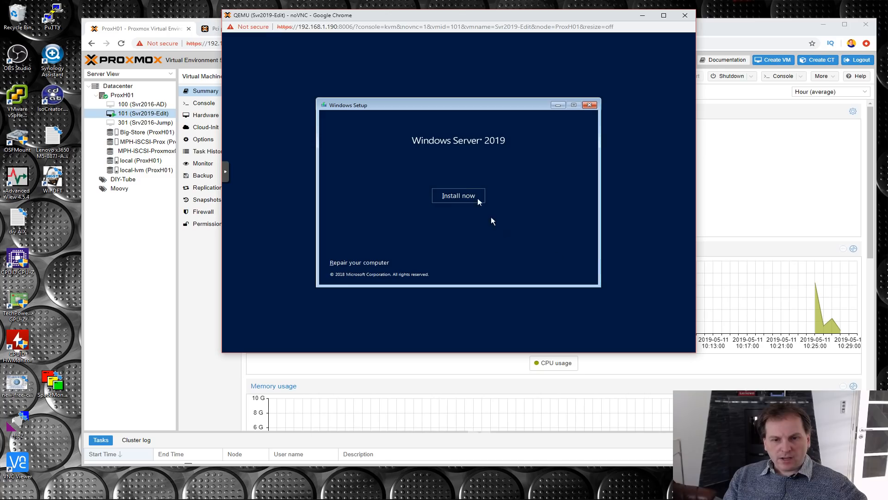
left_click(458, 198)
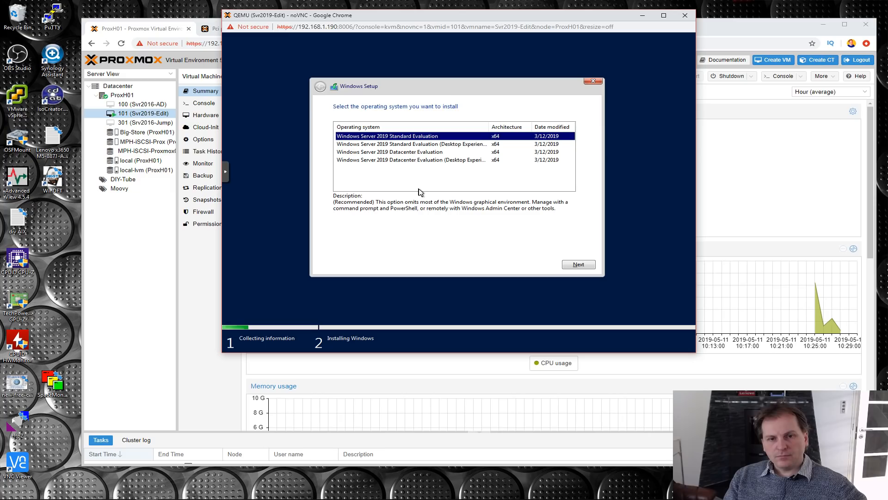
left_click(416, 145)
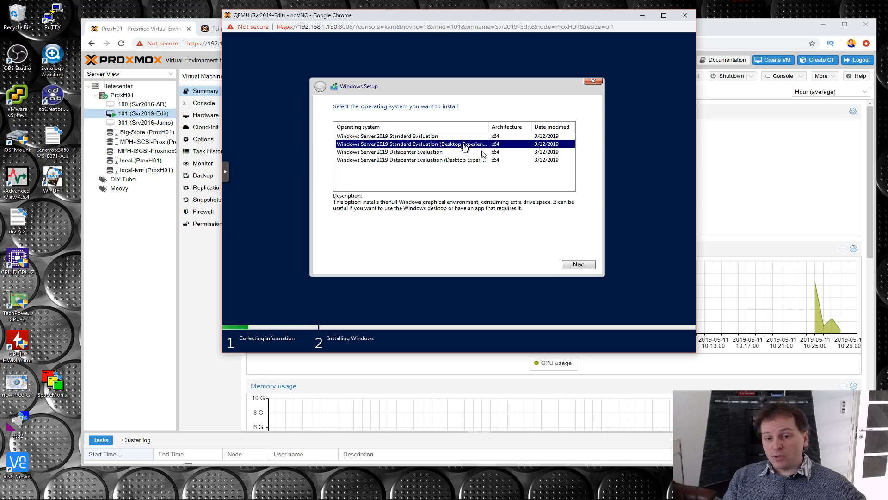
left_click(579, 265)
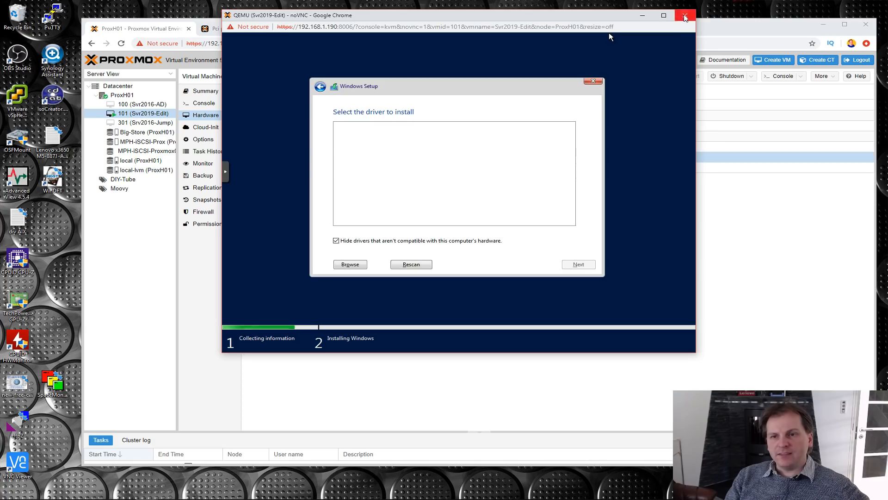
- Close the VM's console window and shut down Svr2019-Edit
left_click(685, 16)
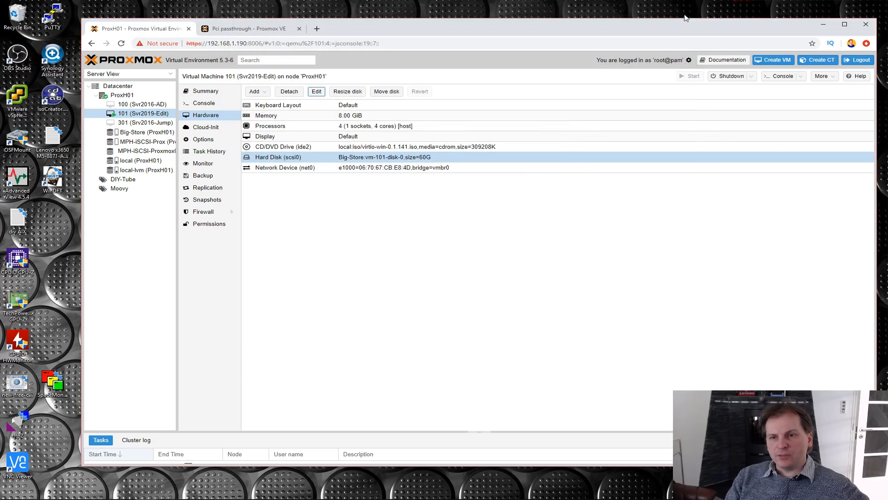
left_click(732, 77)
left_click(465, 275)
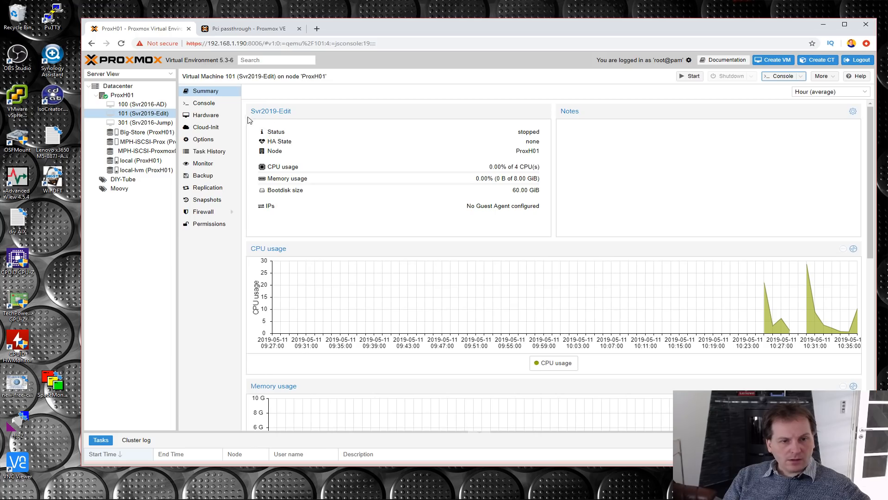
- Detach the SCSI hard disk from the Svr2019-Edit VM's hardware and permanently remove the resulting unused disk
left_click(206, 118)
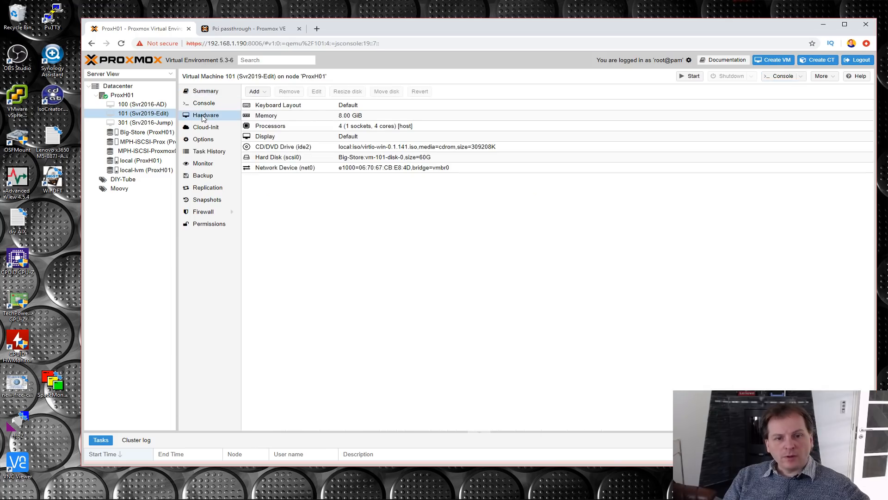
left_click(278, 157)
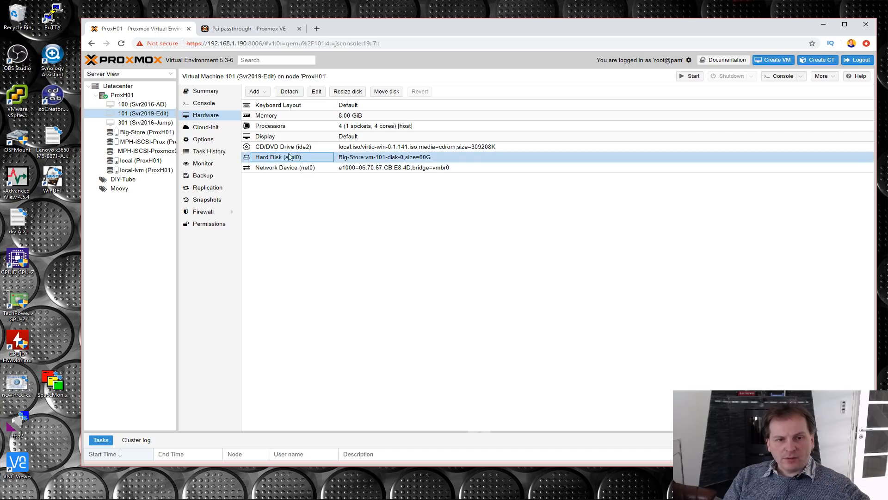
left_click(317, 92)
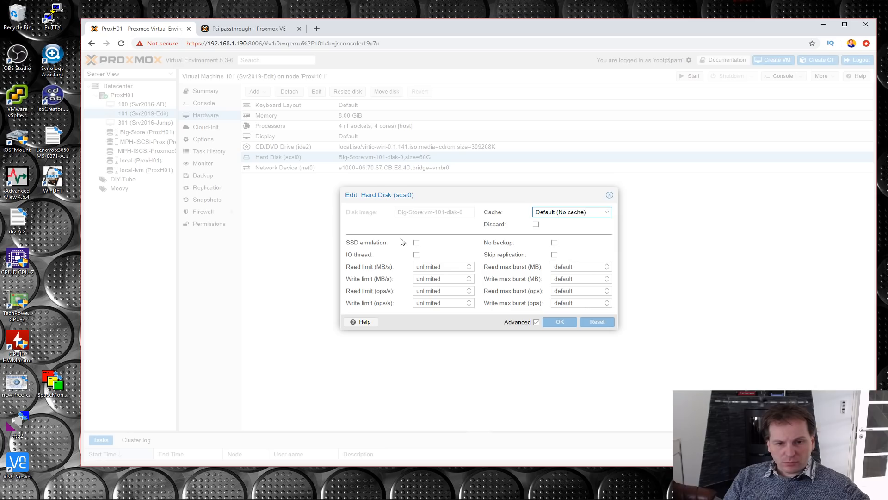
left_click(609, 195)
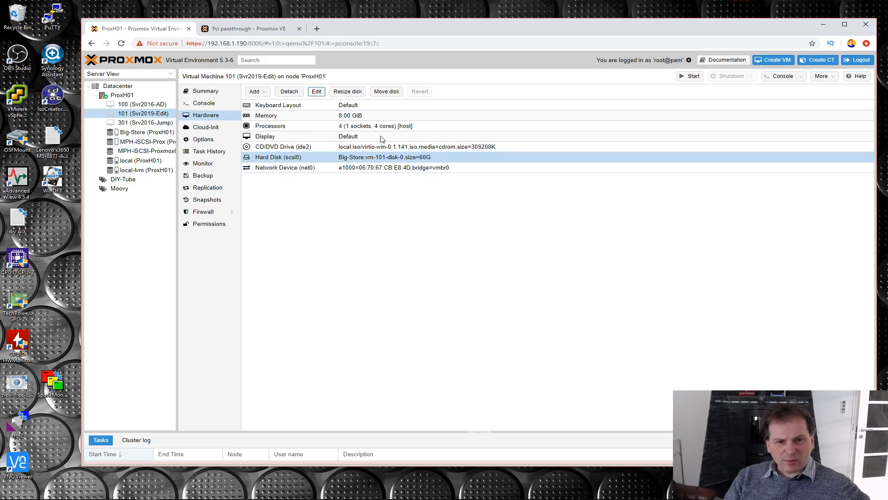
left_click(288, 93)
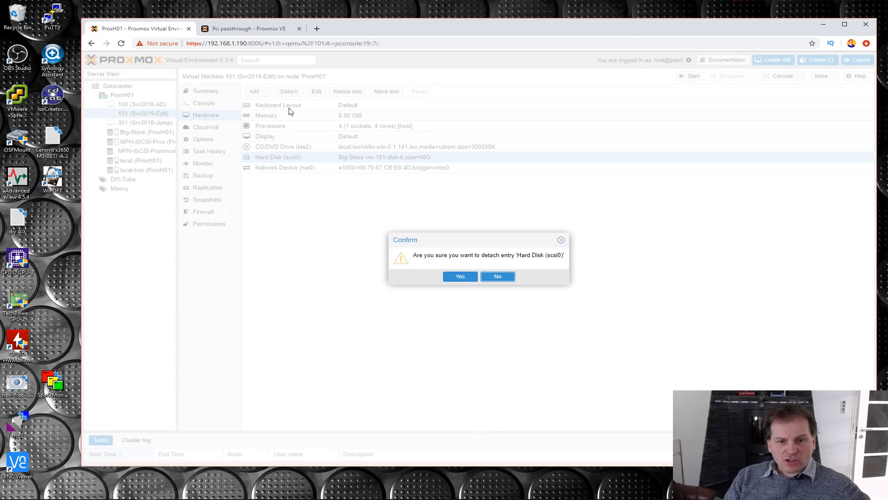
left_click(460, 276)
left_click(273, 168)
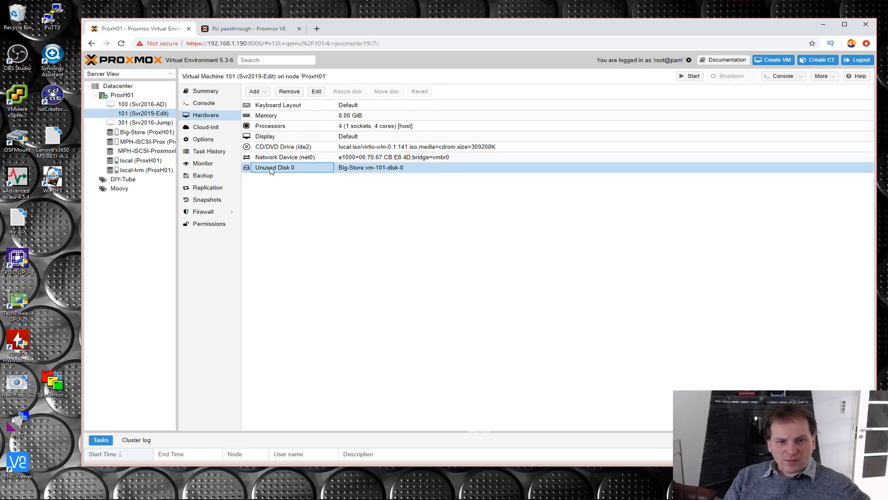
left_click(288, 94)
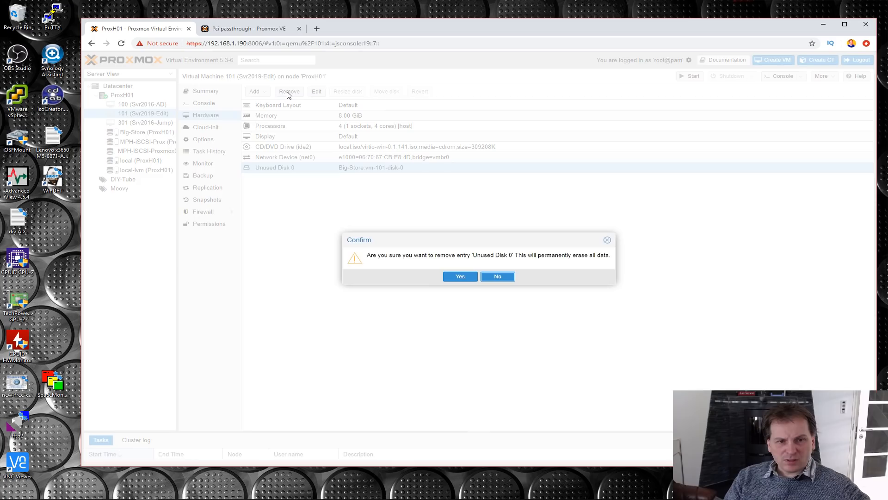
left_click(460, 276)
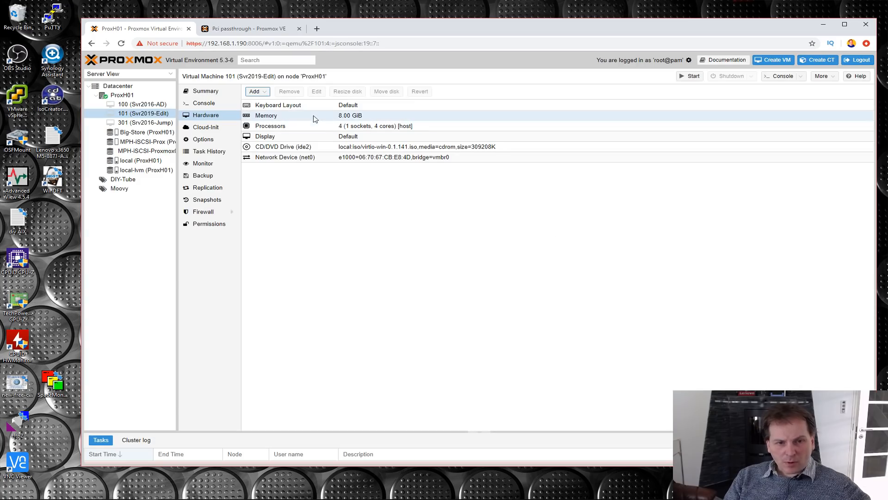
- Add a 60 GiB VirtIO Block hard disk on the Big-Store storage to the Svr2019-Edit VM
left_click(257, 91)
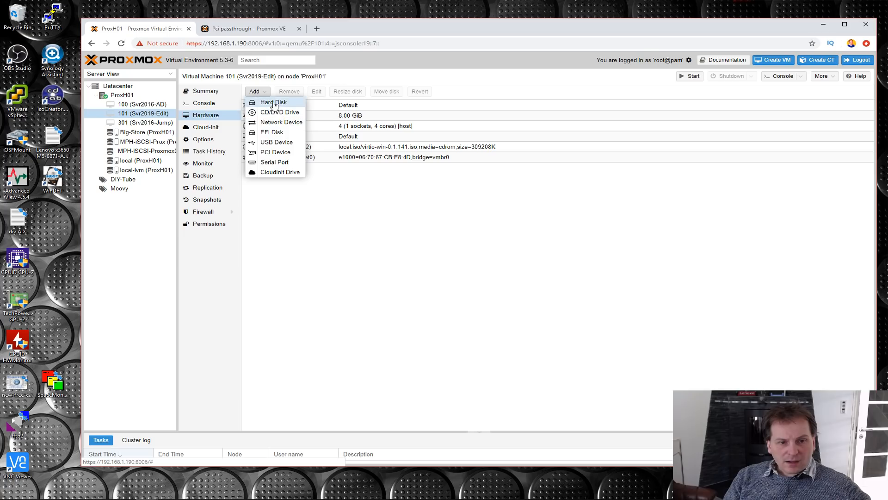
left_click(274, 103)
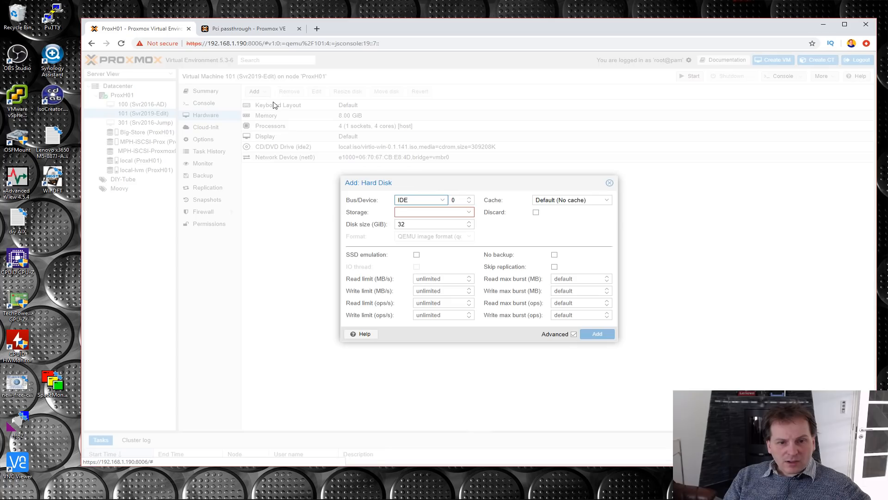
left_click(443, 200)
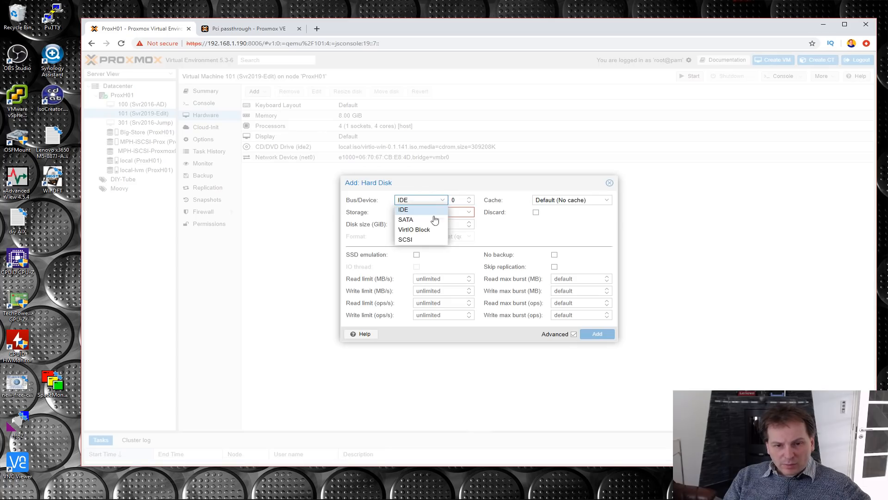
left_click(408, 230)
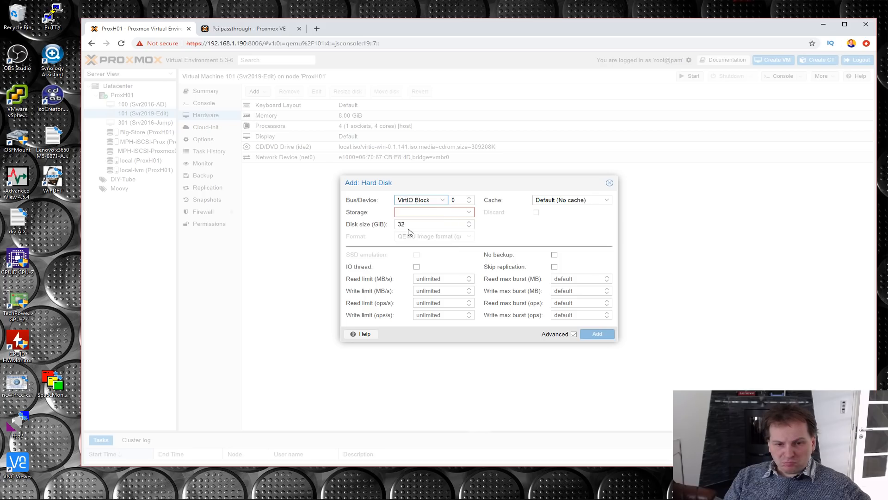
left_click(432, 212)
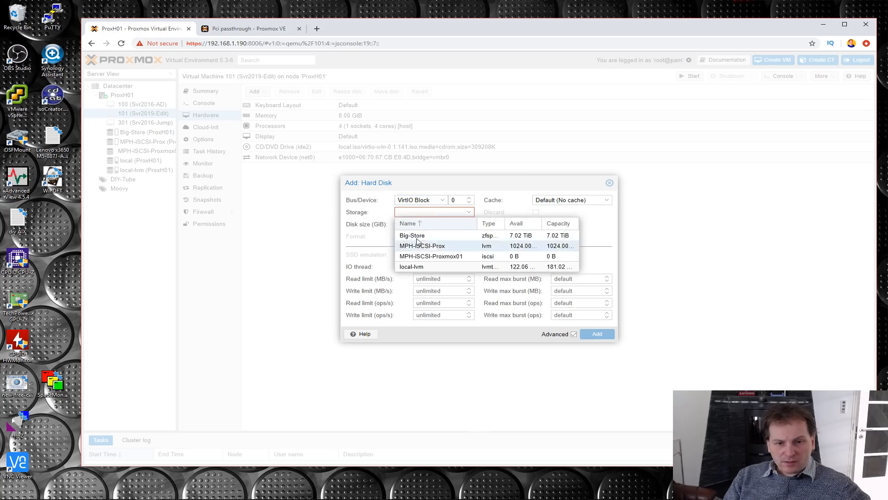
left_click(414, 233)
key("Tab")
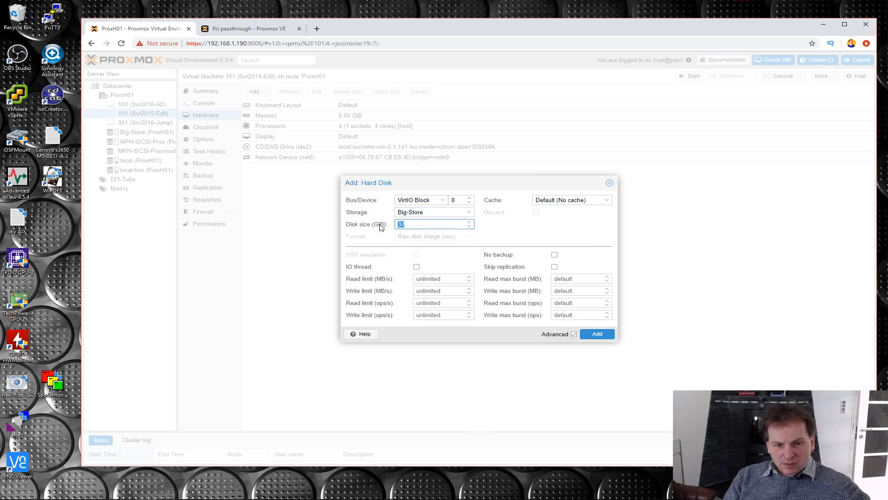
type("60")
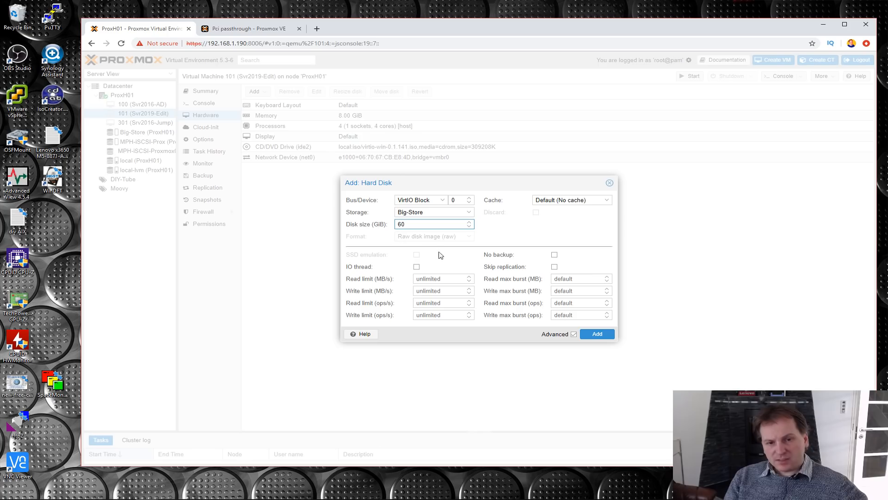
left_click(592, 335)
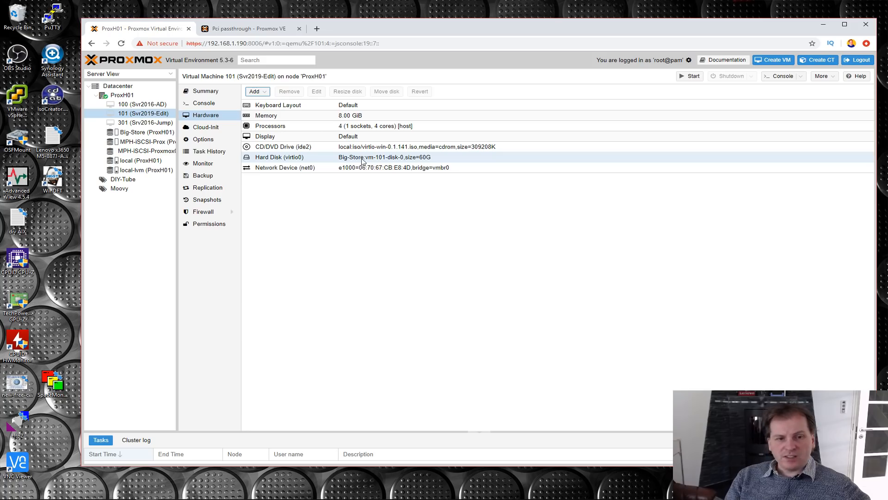
- Set the ISO image of the VM's CD/DVD drive to Server_2019_17763.379.190312-0539.rs5_EVAL_x64en.iso
left_click(383, 150)
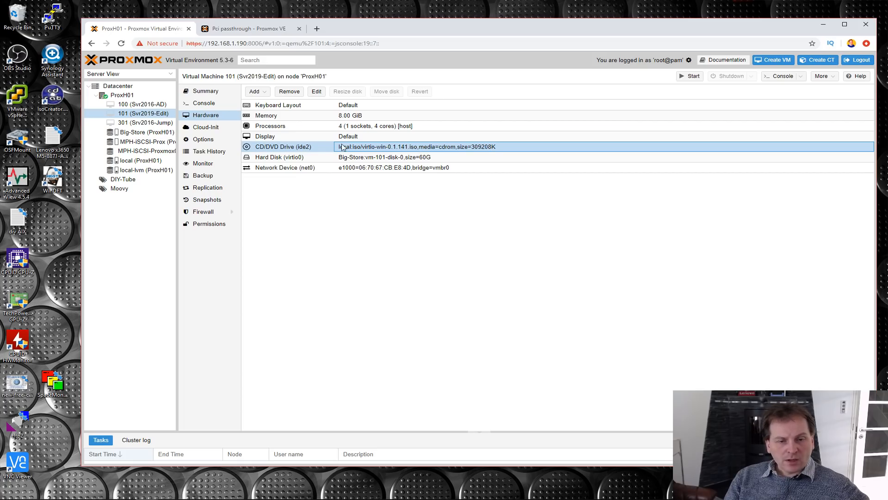
left_click(316, 92)
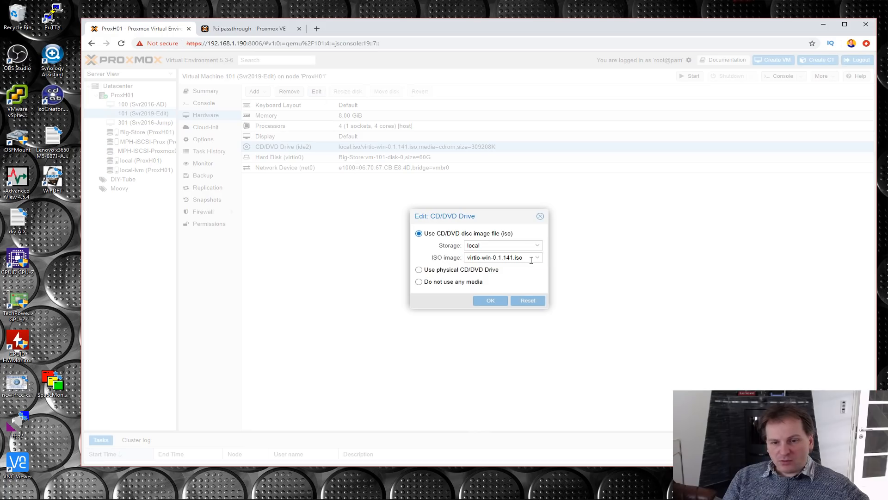
left_click(531, 258)
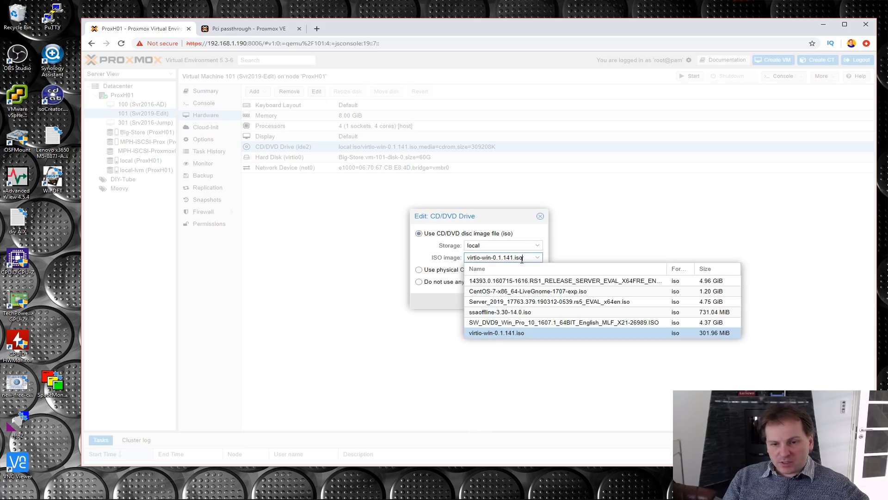
left_click(504, 301)
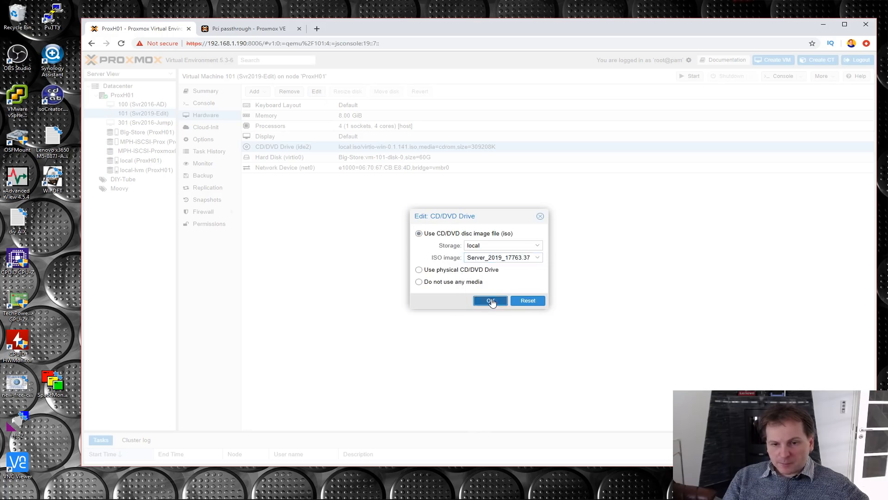
left_click(491, 302)
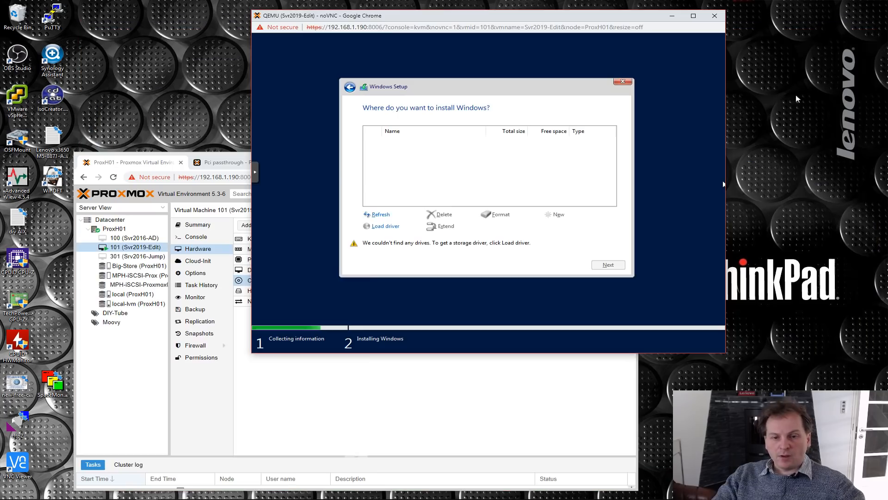
- Swap the ISO image in the running VM's CD/DVD drive for virtio-win-0.1.141.iso
left_click_drag(531, 19, 588, 20)
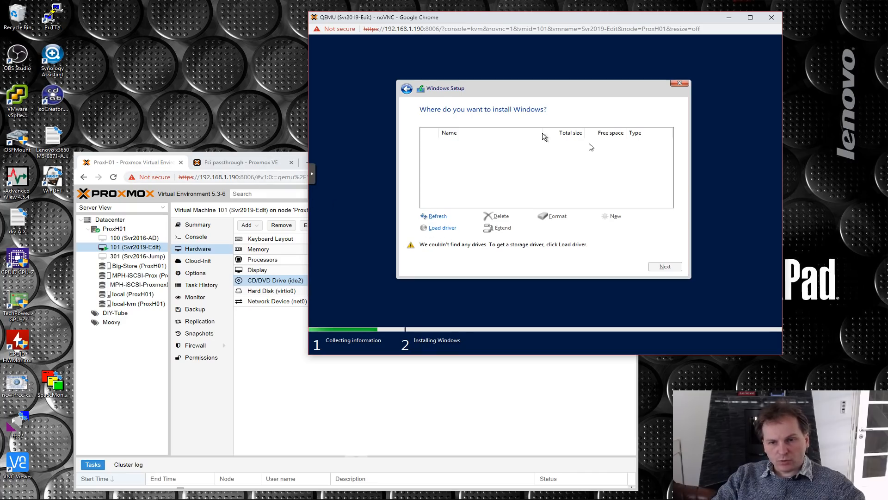
left_click(270, 361)
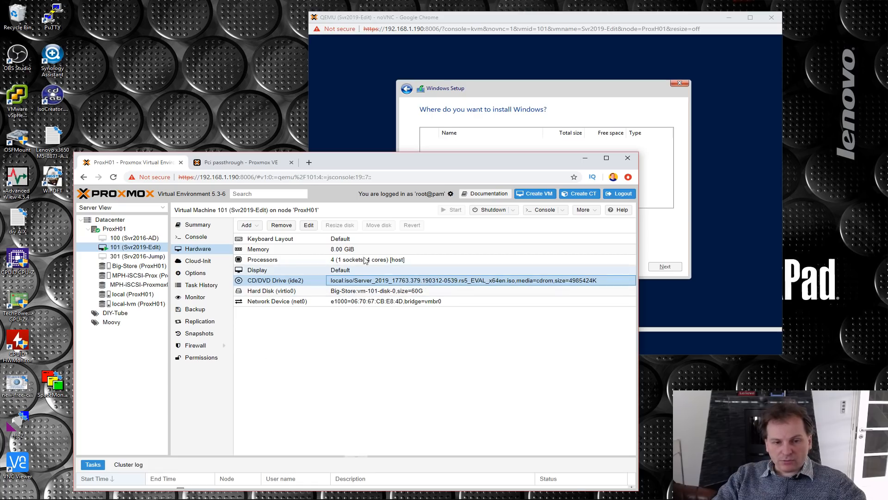
left_click(309, 225)
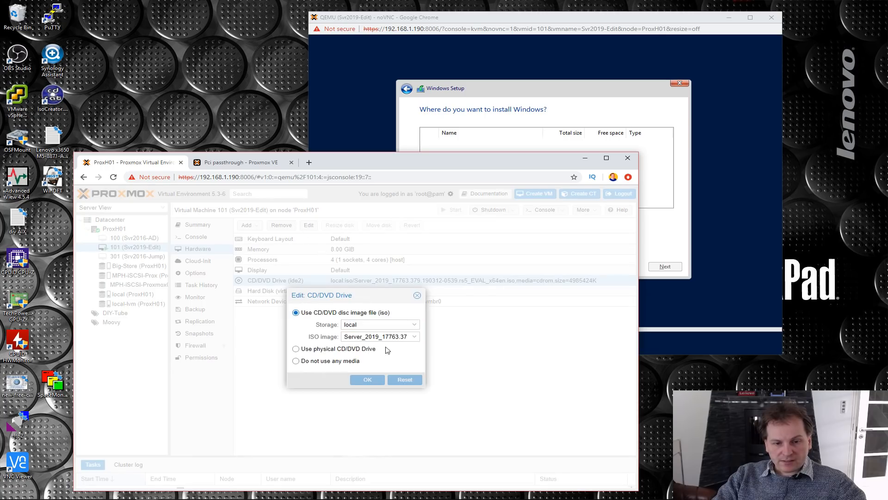
left_click(414, 337)
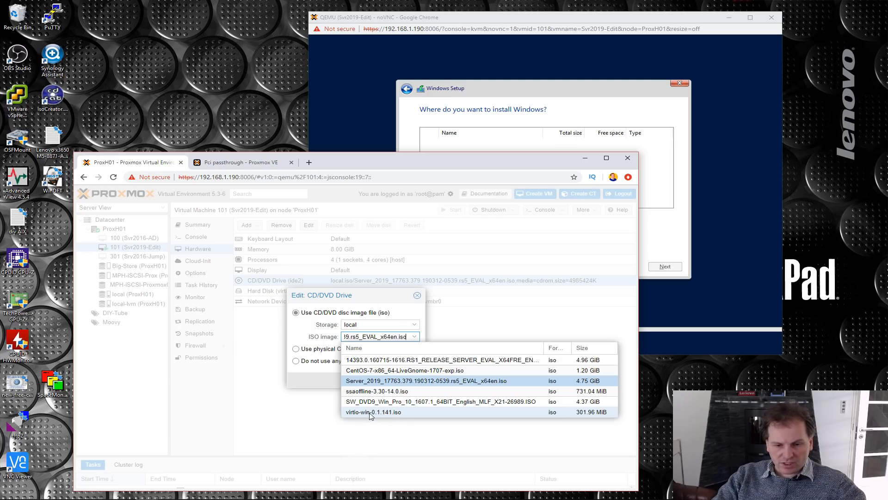
left_click(369, 412)
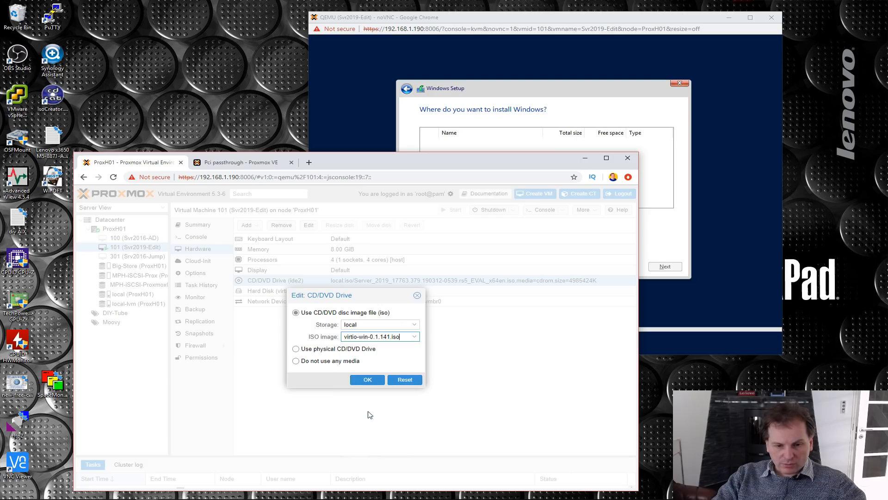
left_click(366, 380)
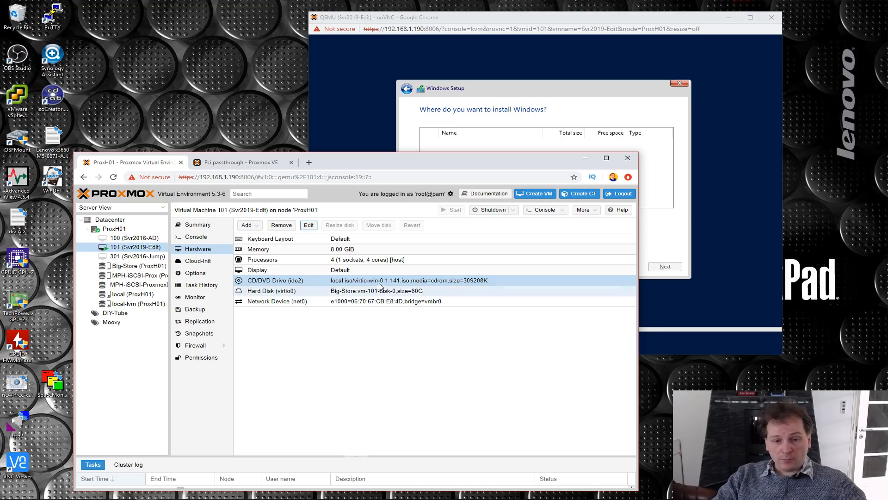
- Try to load a storage driver in Windows Setup from the viostor\2k16 folder of the virtio-win CD drive (D:)
left_click(559, 18)
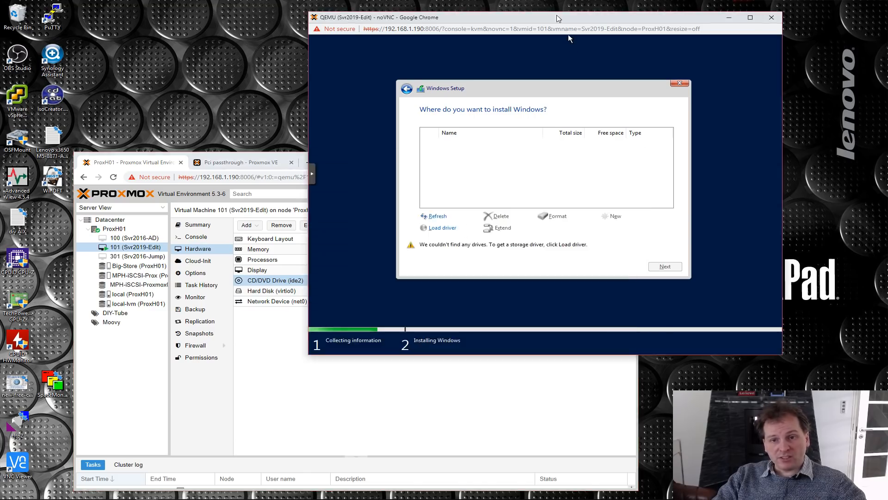
left_click(439, 227)
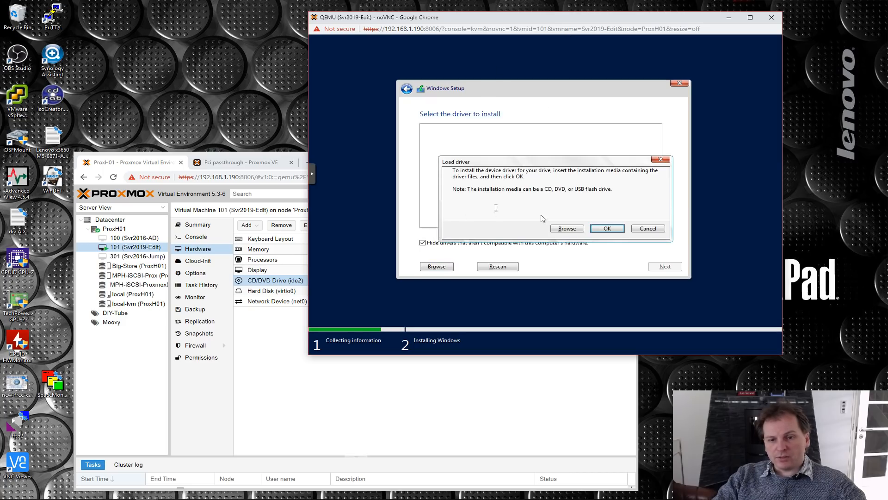
left_click(568, 229)
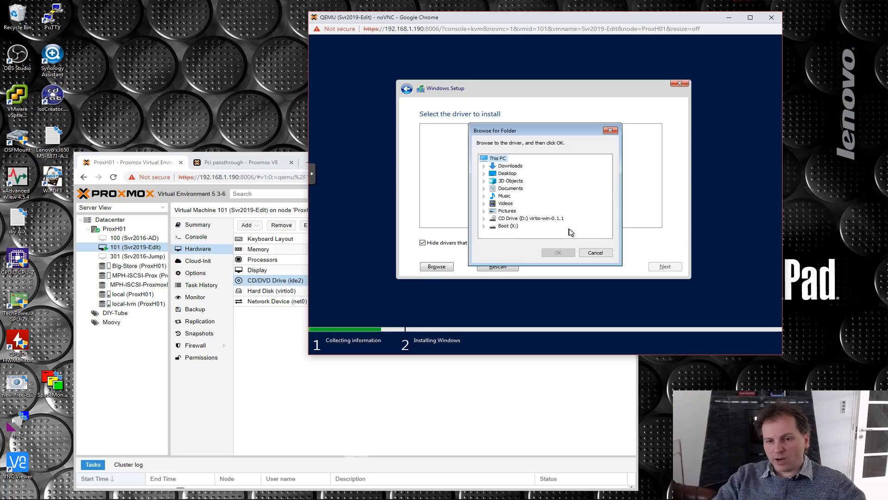
left_click(484, 218)
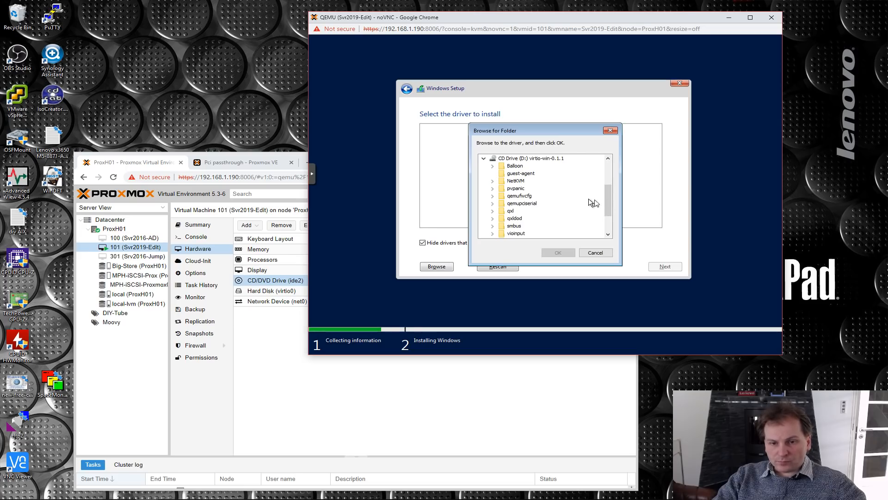
left_click_drag(612, 203, 606, 215)
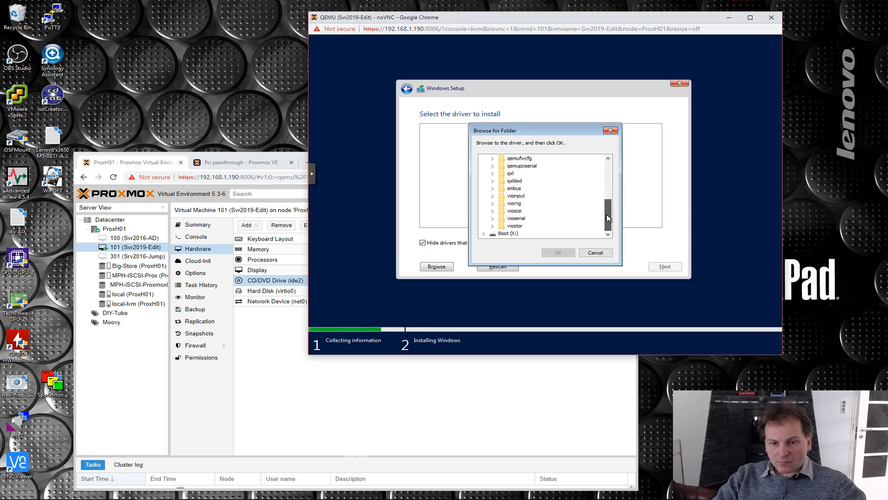
left_click(492, 226)
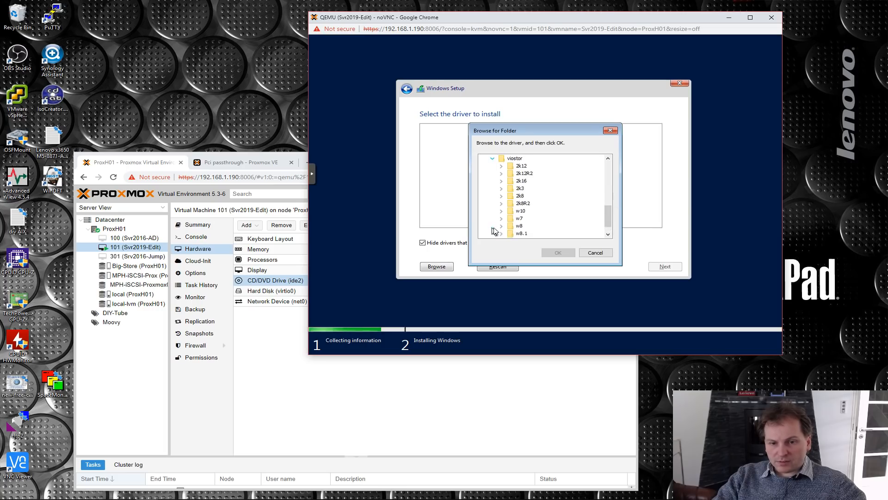
left_click(521, 180)
left_click(557, 252)
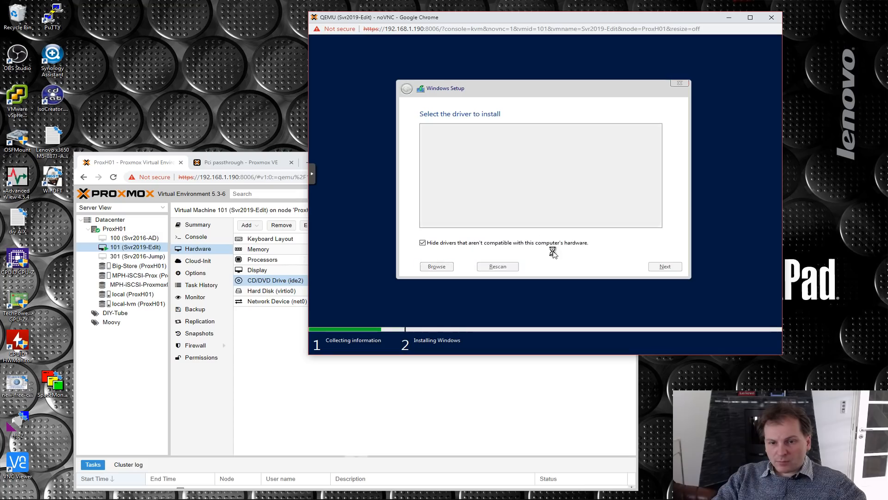
left_click(666, 231)
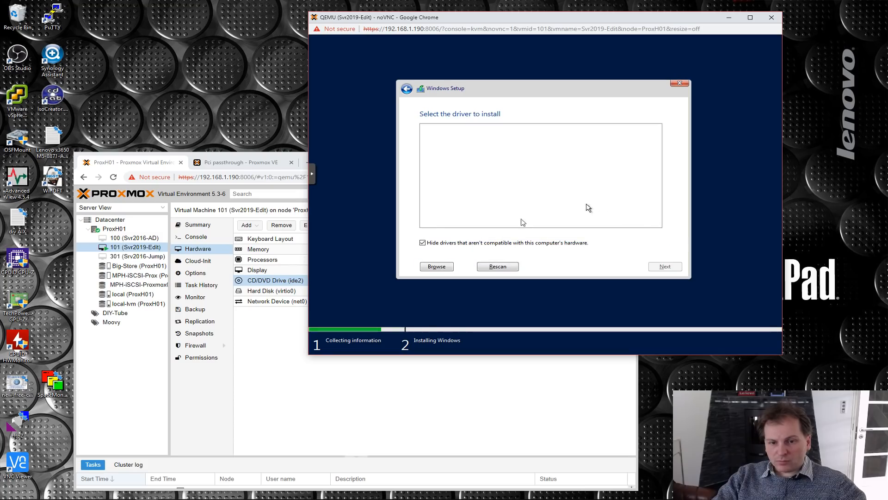
- Install the Red Hat VirtIO SCSI controller driver from the viostor\2k16\amd64 folder of CD drive D: in Windows Setup
left_click(437, 267)
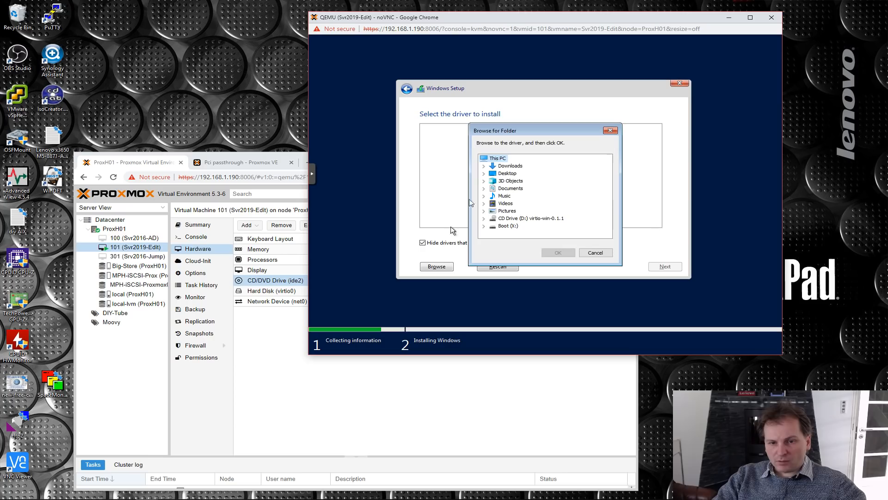
left_click(483, 218)
scroll(509, 212, "down", 2)
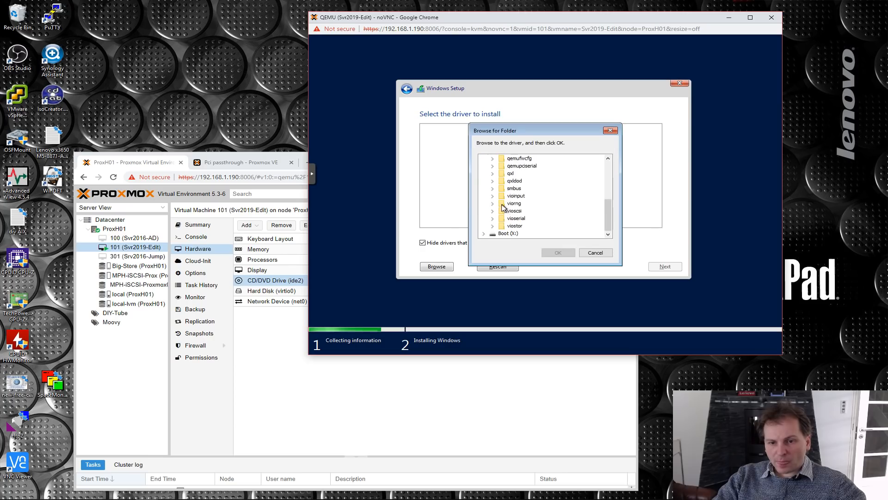
left_click(492, 226)
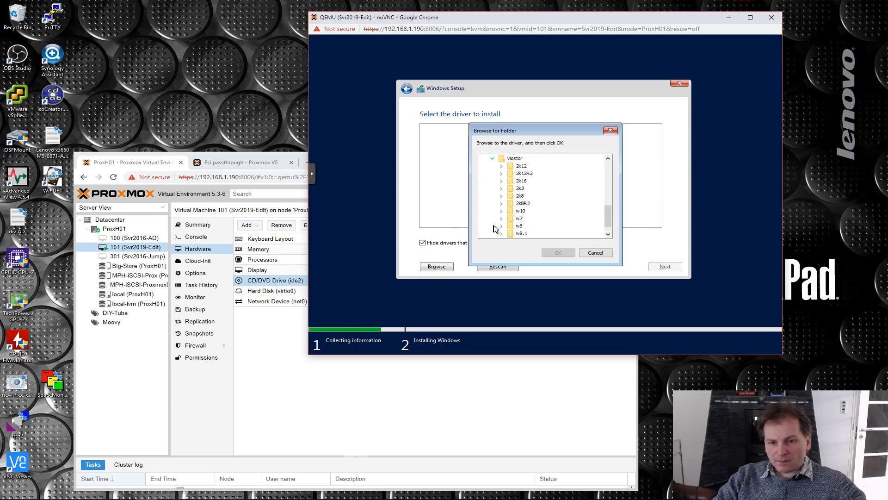
left_click(501, 180)
left_click(531, 188)
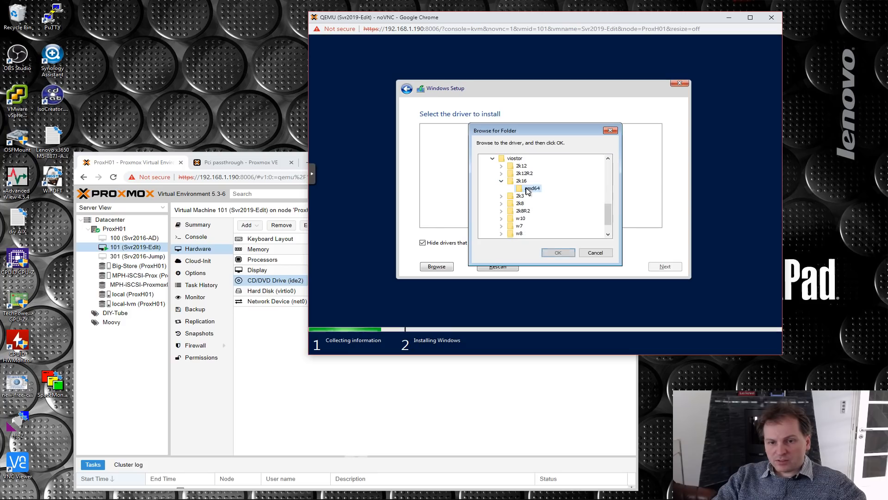
left_click(557, 252)
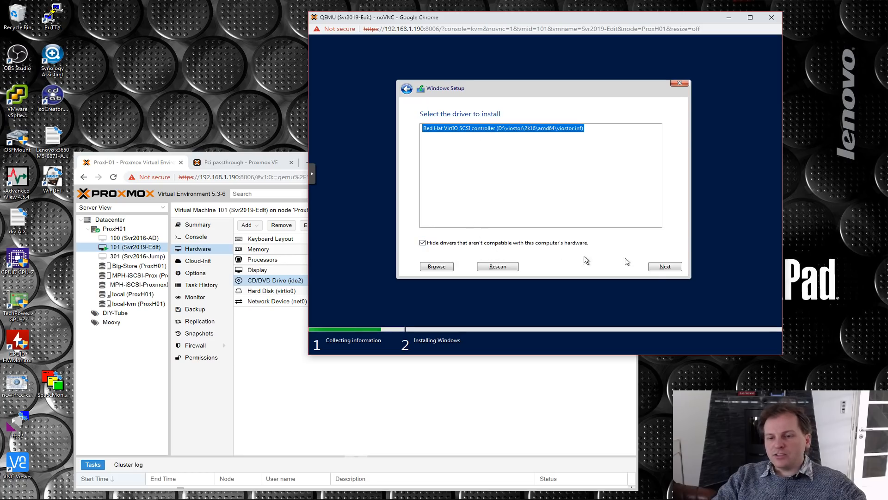
left_click(665, 266)
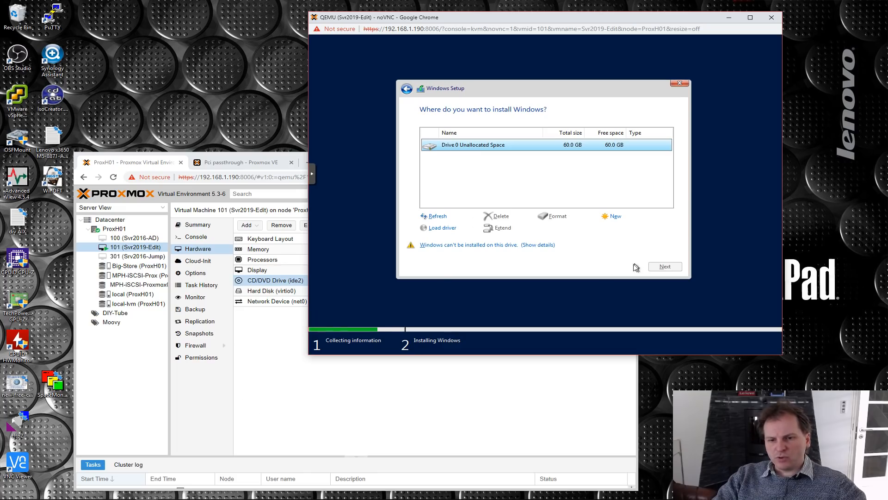
- Set the VM's CD/DVD drive back to the ISO image Server_2019_17763.379.190312-0539.rs5_EVAL_x64en.iso
left_click(301, 391)
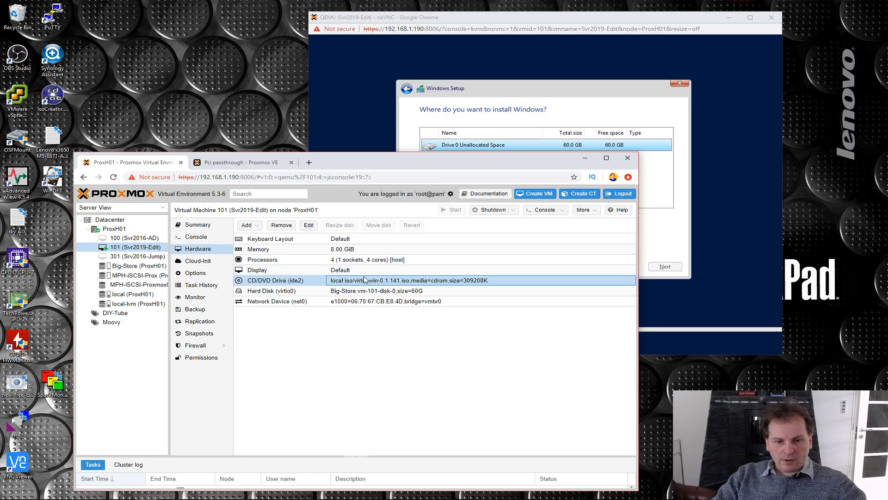
left_click(307, 226)
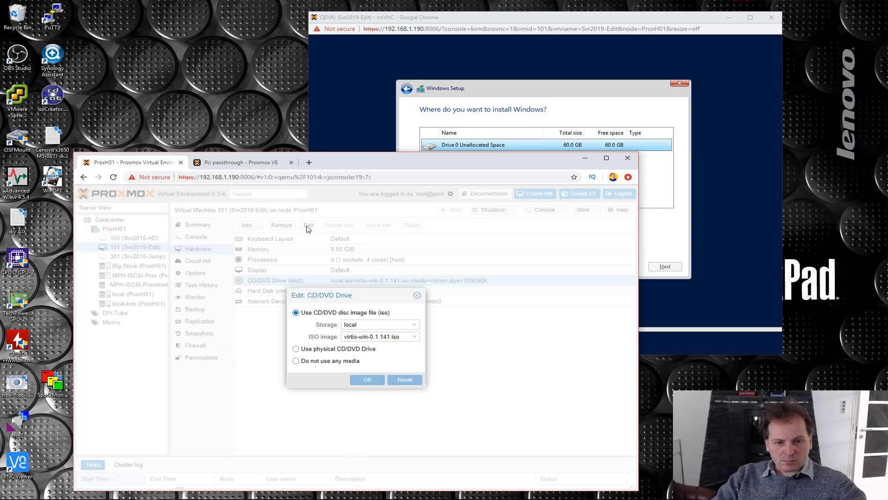
left_click(392, 337)
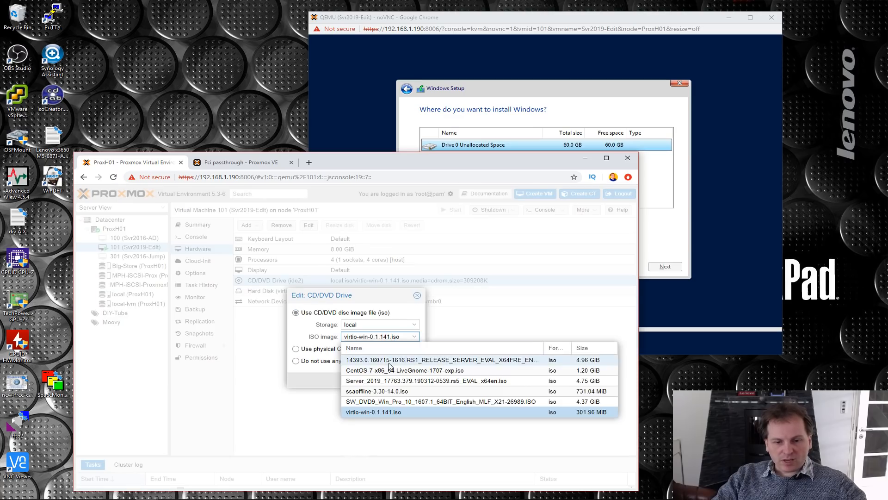
left_click(375, 382)
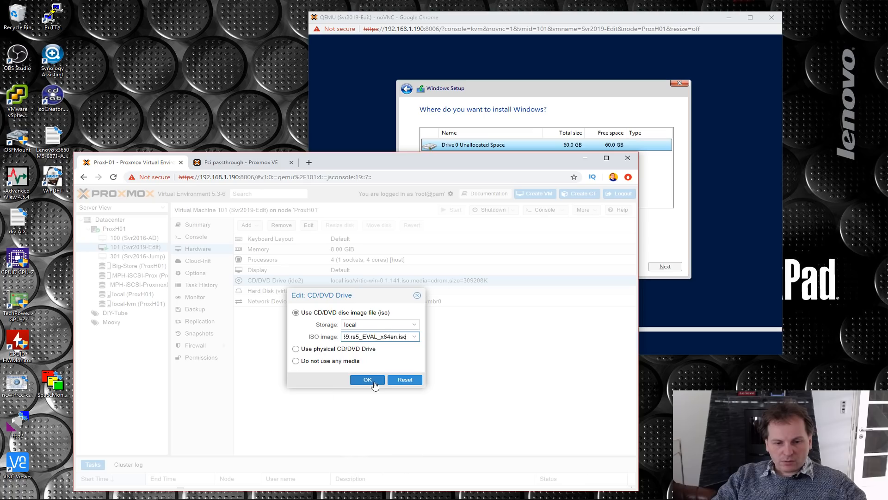
left_click(367, 380)
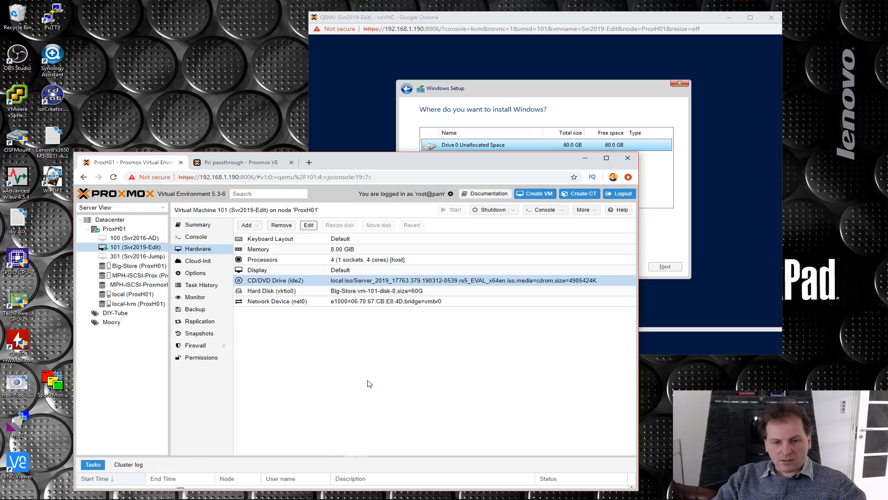
- Create a 61440 MB partition on Drive 0, accept the additional system partitions, and start installing Windows on Drive 0 Partition 2
left_click(586, 63)
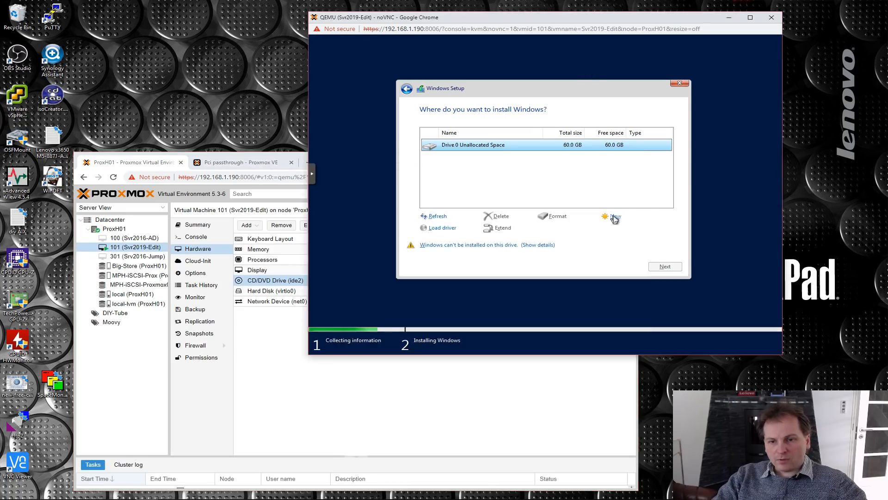
left_click(615, 216)
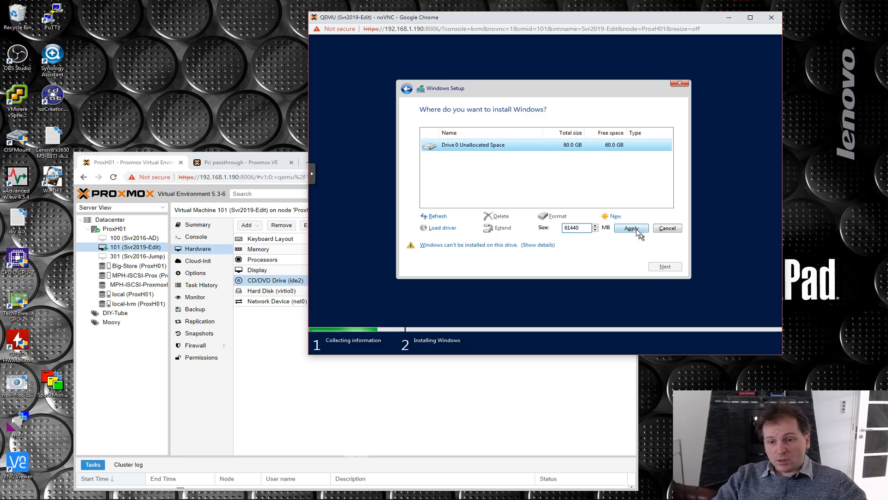
left_click(631, 229)
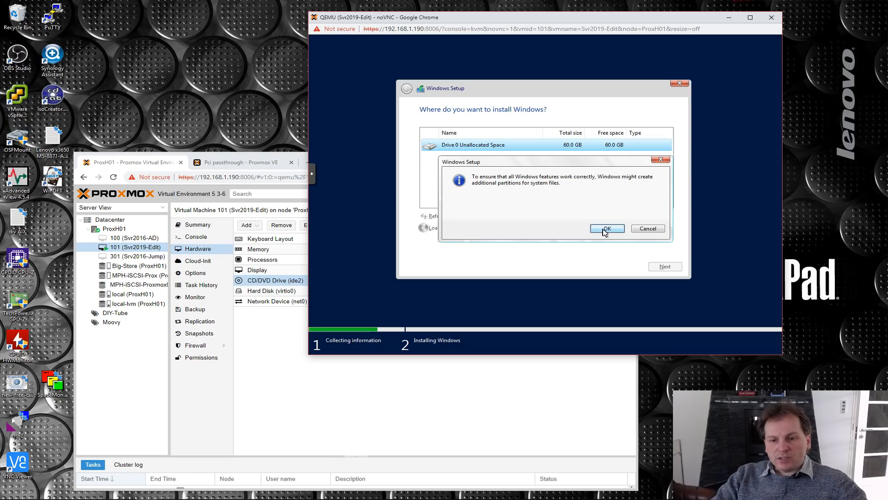
left_click(606, 229)
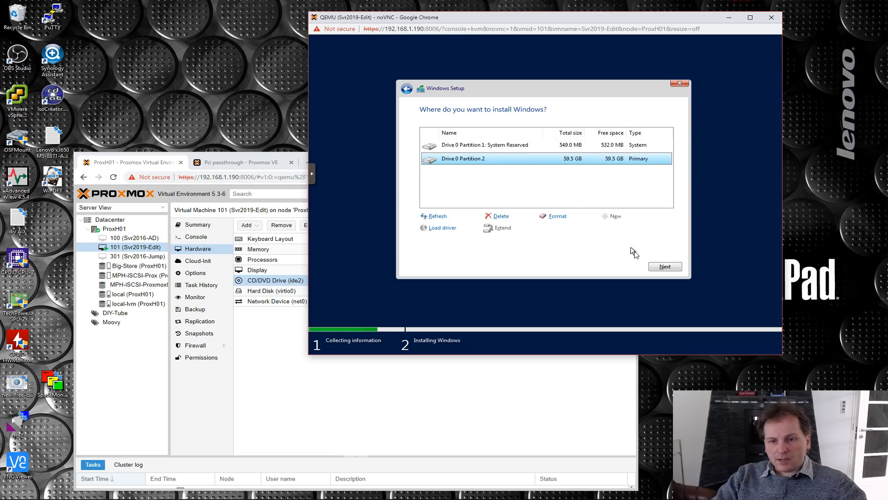
left_click(664, 268)
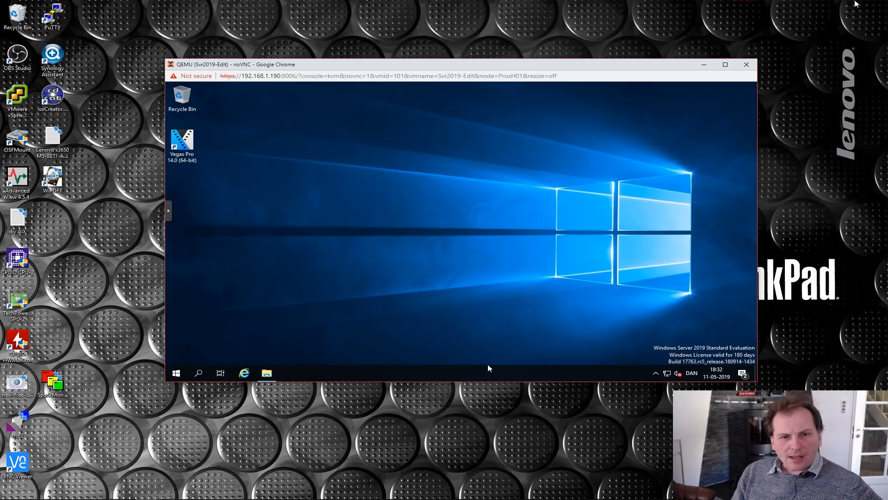
- Check which display adapters Device Manager lists inside the Svr2019-Edit VM, closing it when done
mouse_move(466, 66)
left_mouse_down()
mouse_move(462, 60)
mouse_move(479, 53)
left_mouse_up()
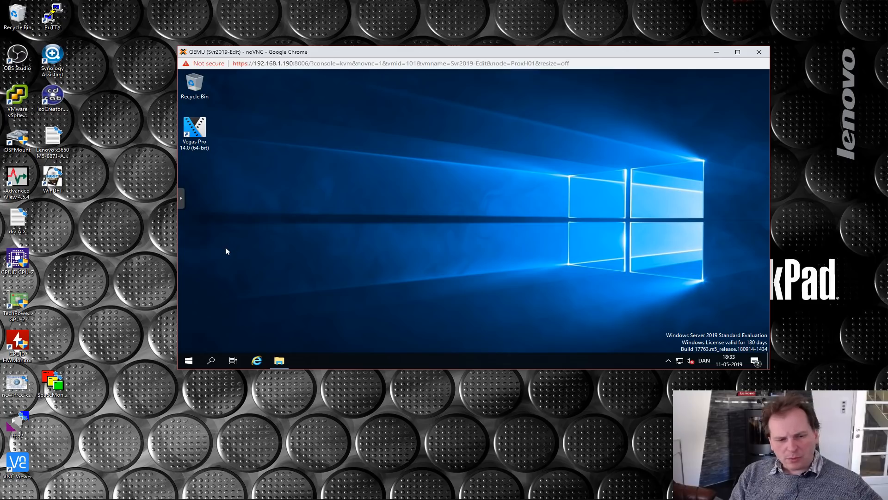
right_click(188, 360)
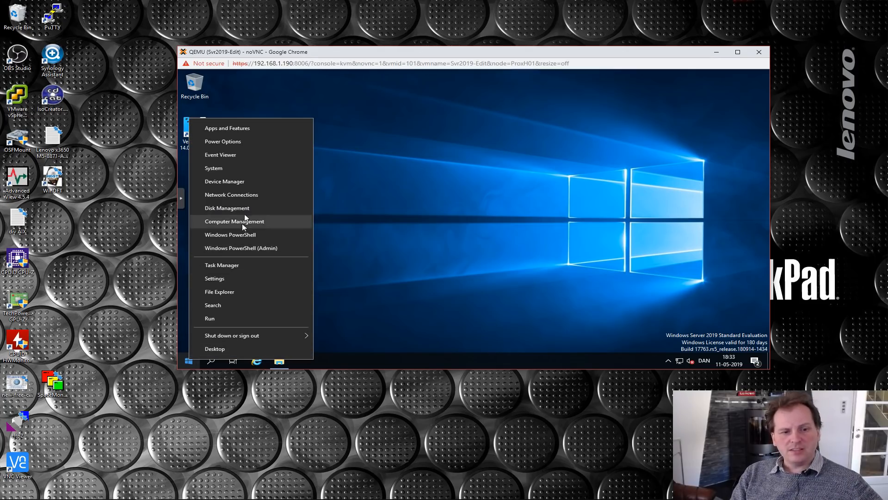
left_click(217, 182)
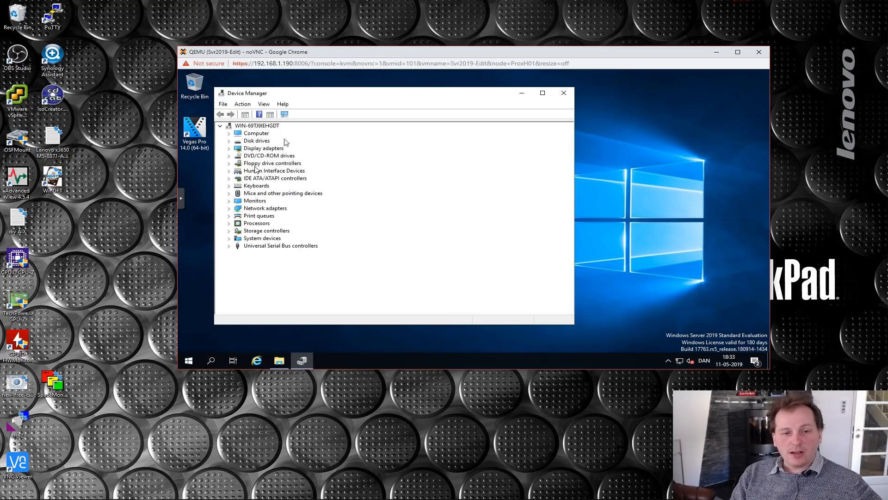
left_click_drag(321, 92, 356, 87)
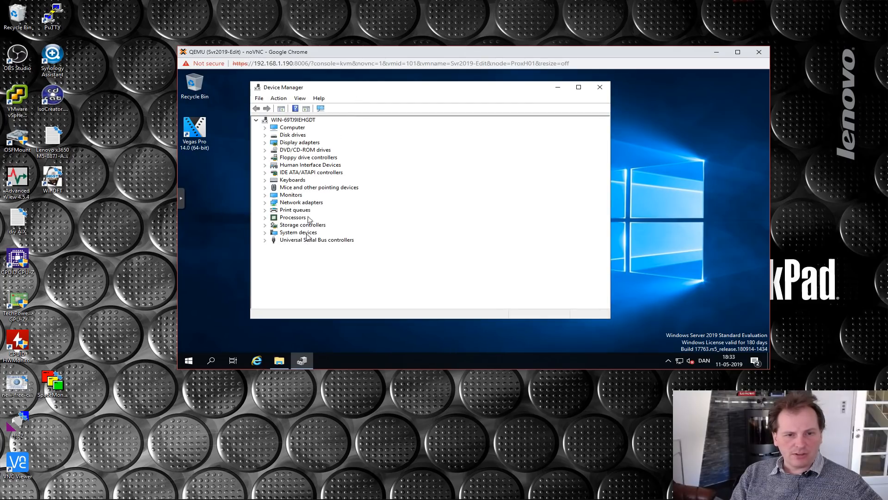
left_click(292, 144)
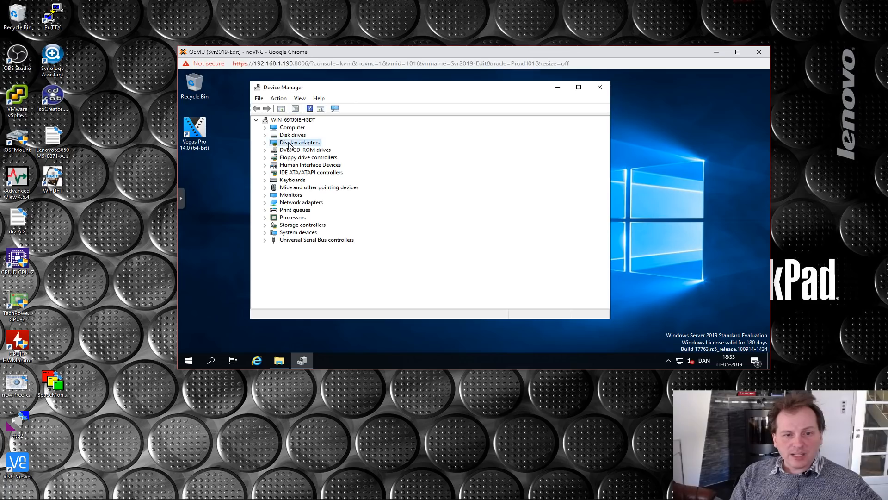
left_click(265, 143)
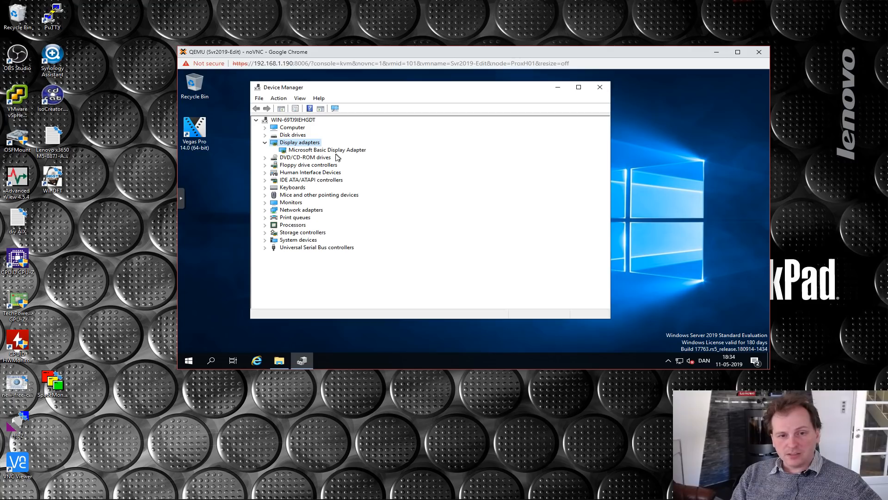
left_click(600, 88)
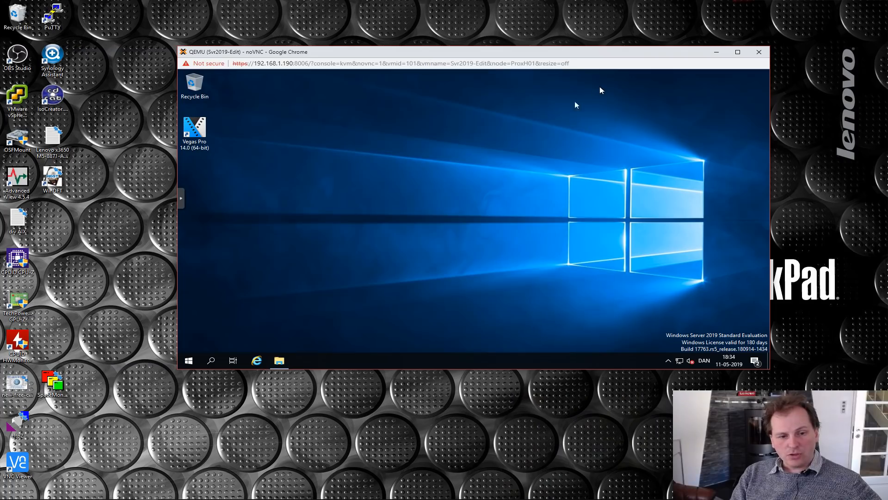
- Shut down Windows in the Svr2019-Edit VM, giving Hardware: Maintenance (Planned) as the shutdown reason
left_click(189, 361)
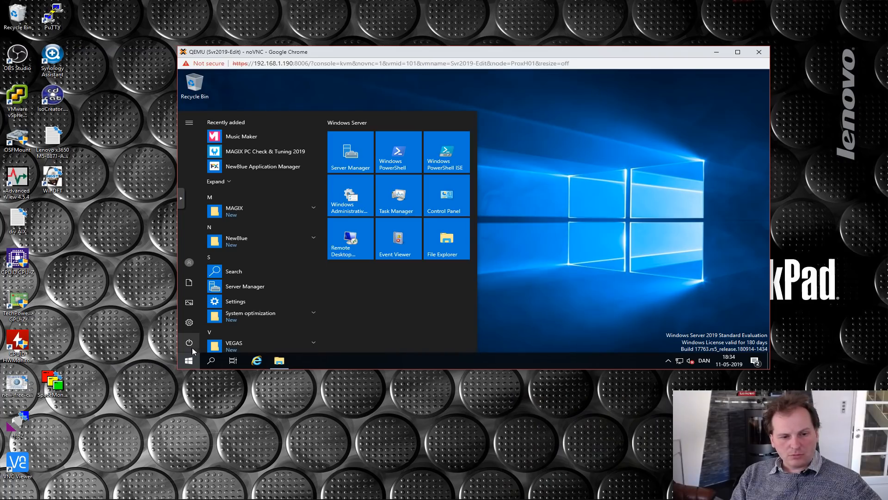
left_click(190, 343)
left_click(197, 306)
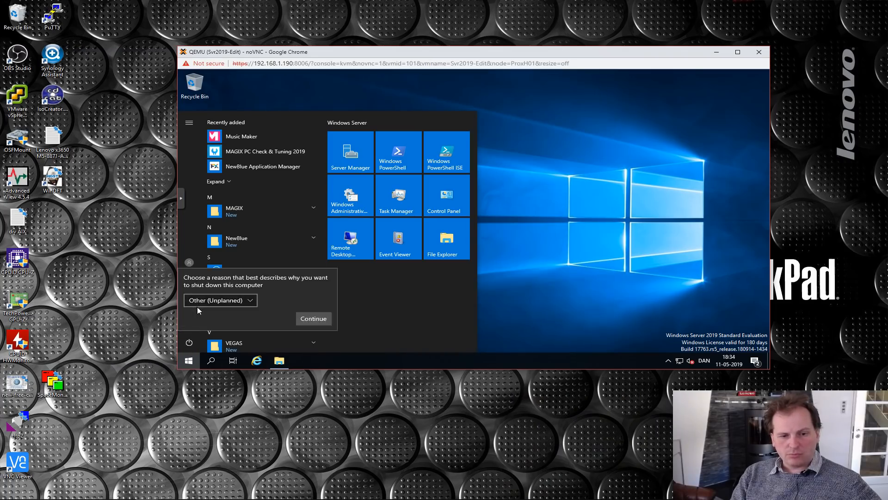
left_click(234, 302)
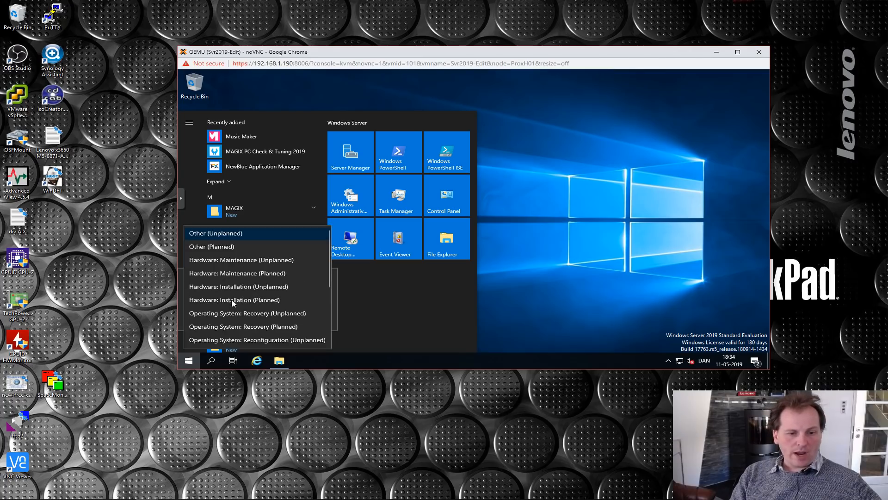
left_click(214, 273)
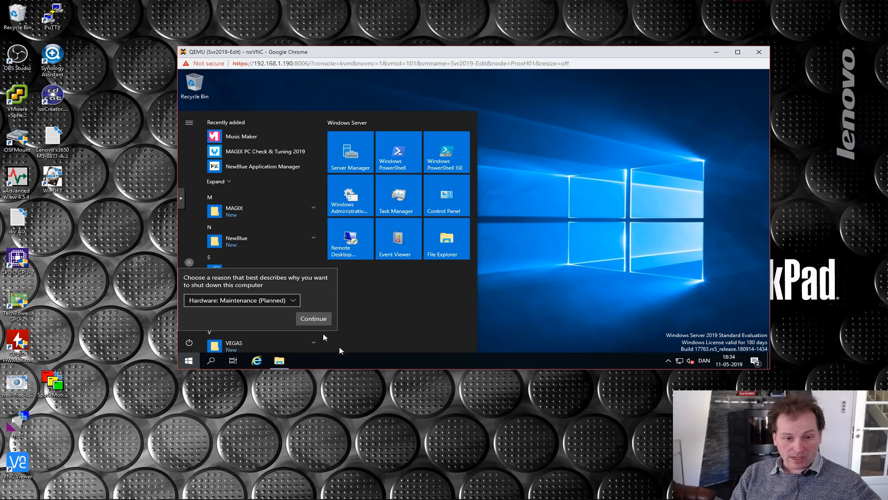
left_click(315, 317)
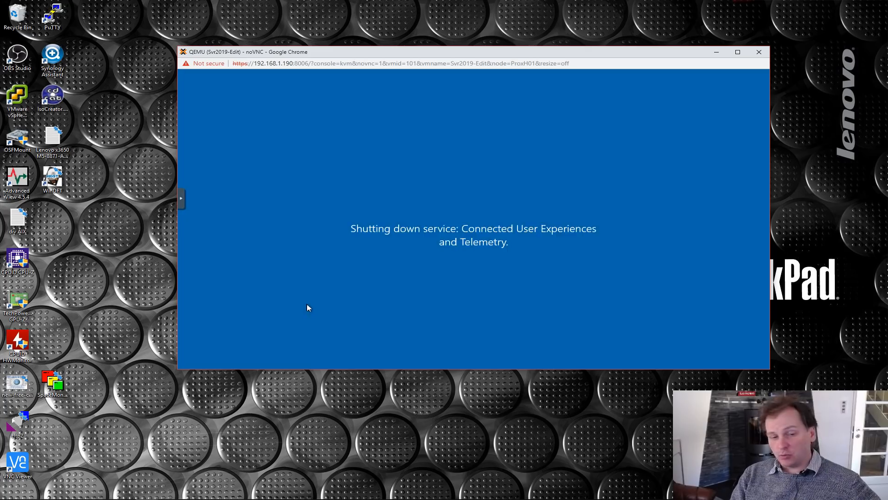
- Switch to the Proxmox browser window and close the Pci passthrough wiki page, returning to the VM's hardware list
mouse_move(148, 493)
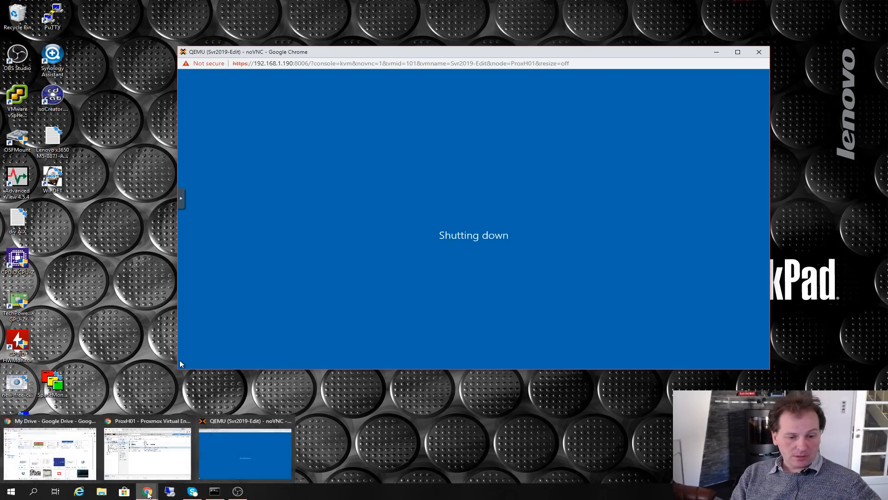
left_click(149, 468)
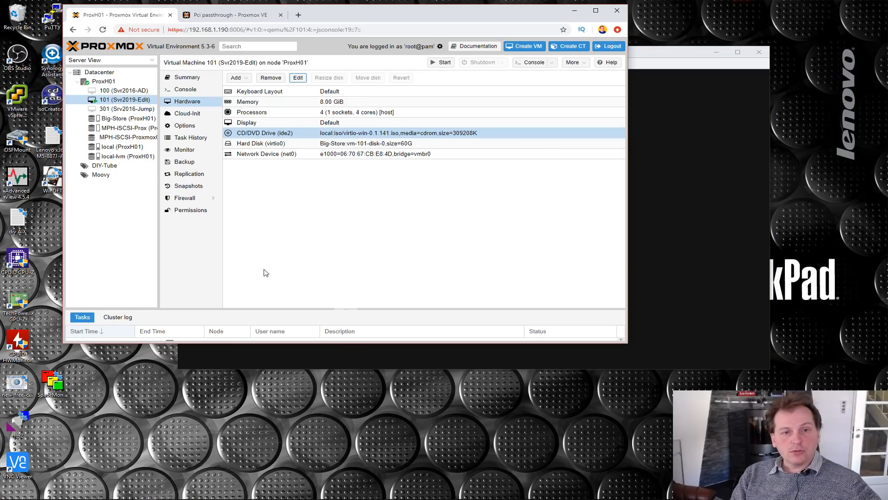
left_click_drag(352, 10, 568, 107)
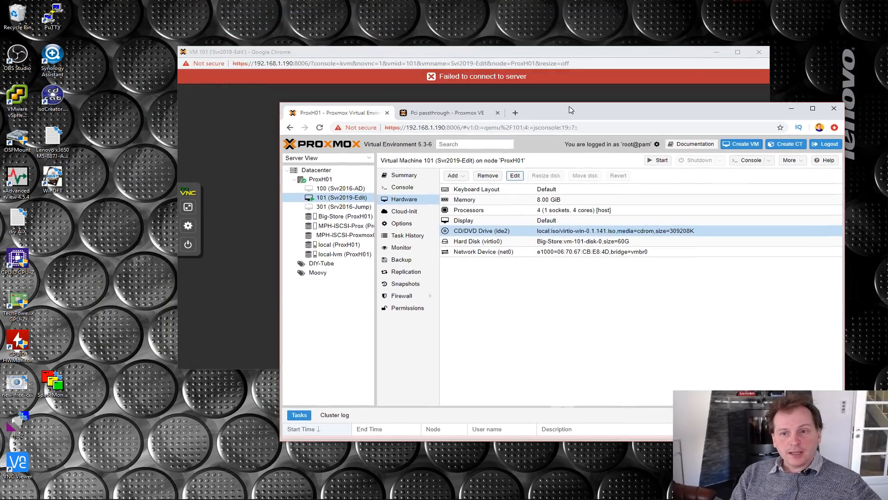
left_click(455, 116)
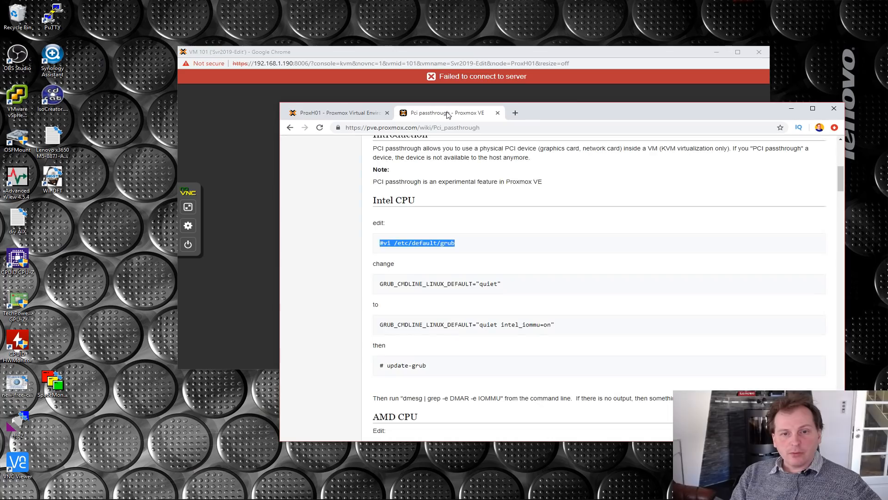
left_click(497, 113)
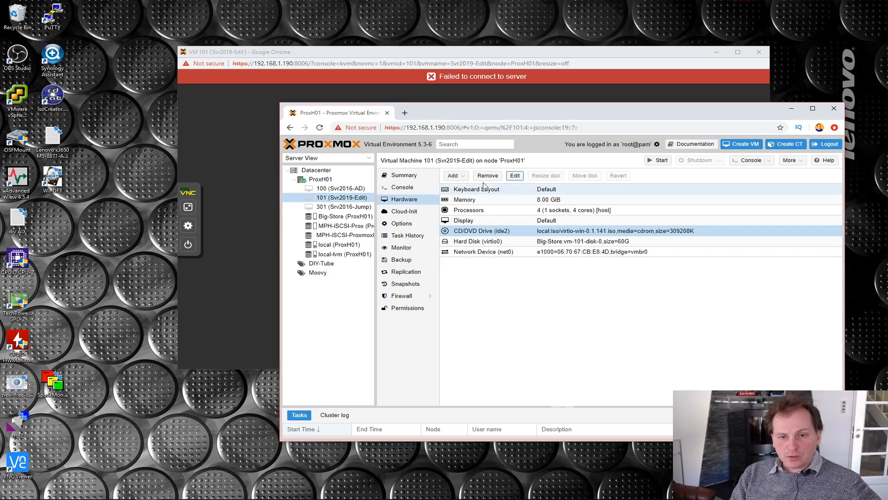
- Add the FirePro V7900 graphics card at 06:00.0 to the VM as a PCI device with All Functions enabled
left_click(456, 176)
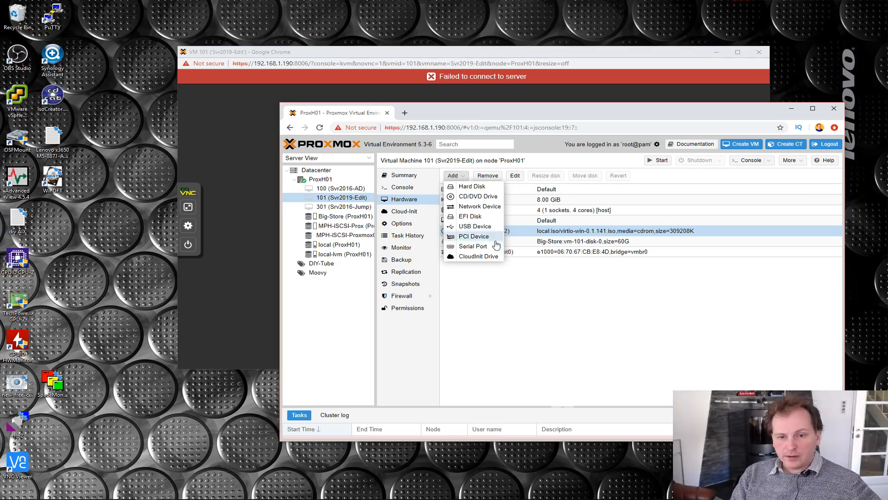
left_click(480, 237)
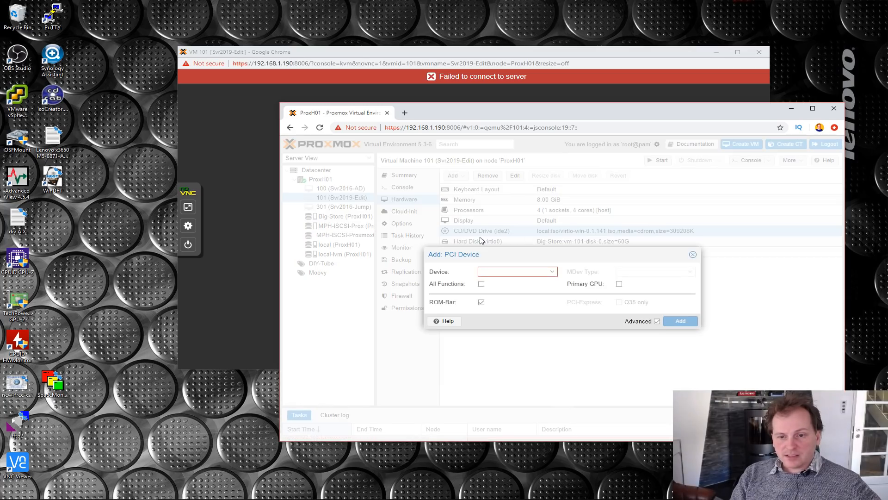
left_click(553, 274)
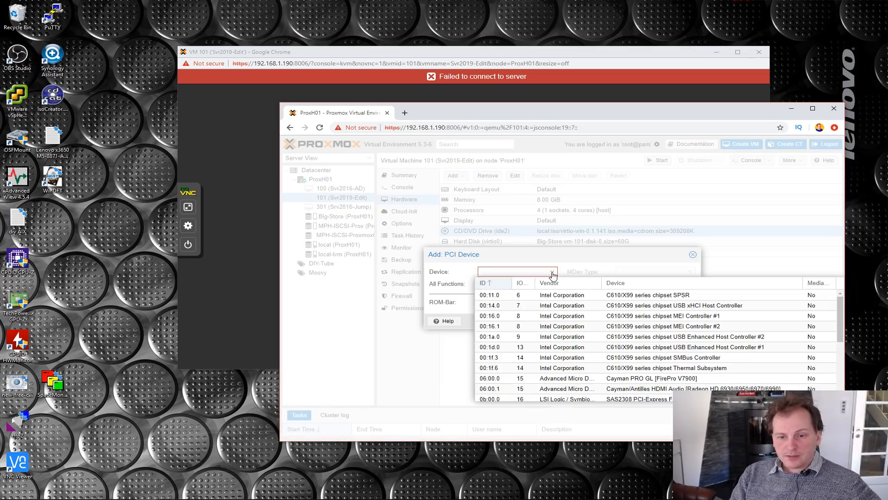
left_click(630, 380)
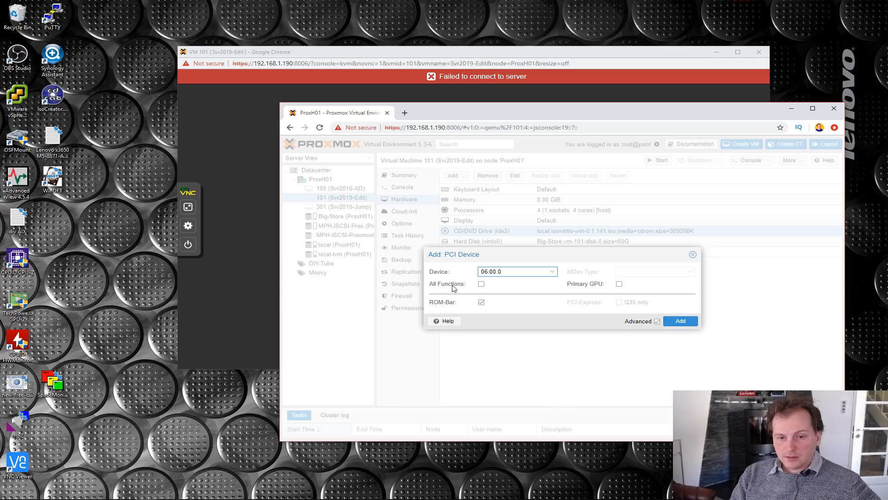
left_click(481, 285)
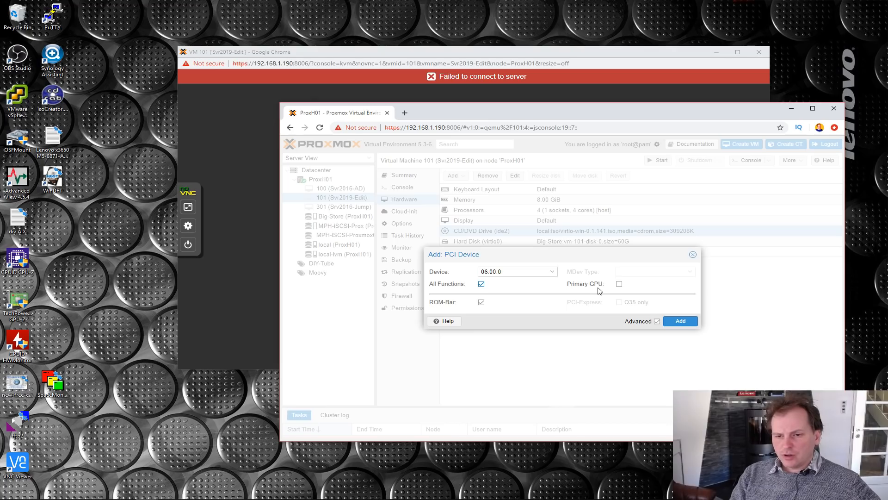
left_click(681, 323)
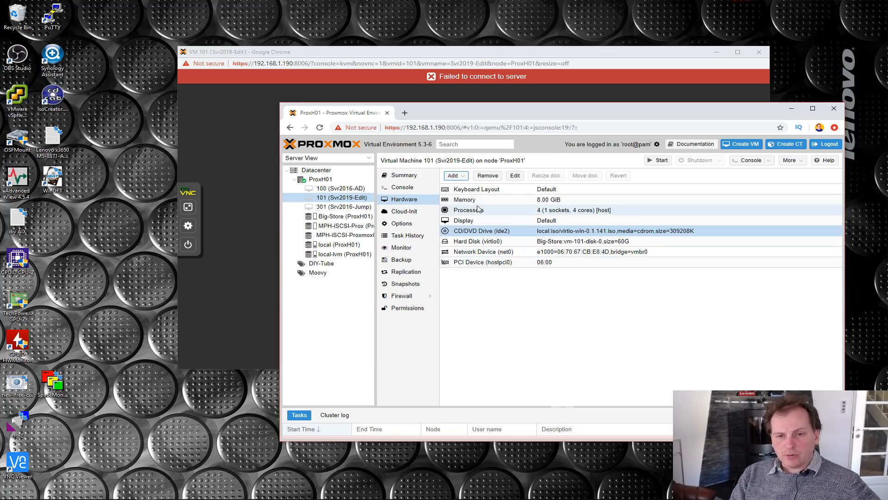
- Add the Cayman/Antilles HDMI Audio device at 06:00.1 to the VM as a second PCI device with All Functions enabled
left_click(455, 176)
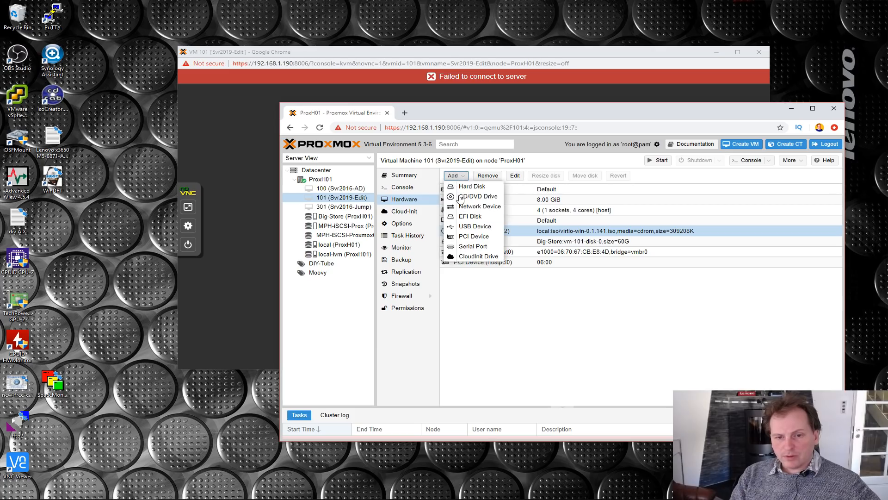
left_click(473, 237)
left_click(553, 274)
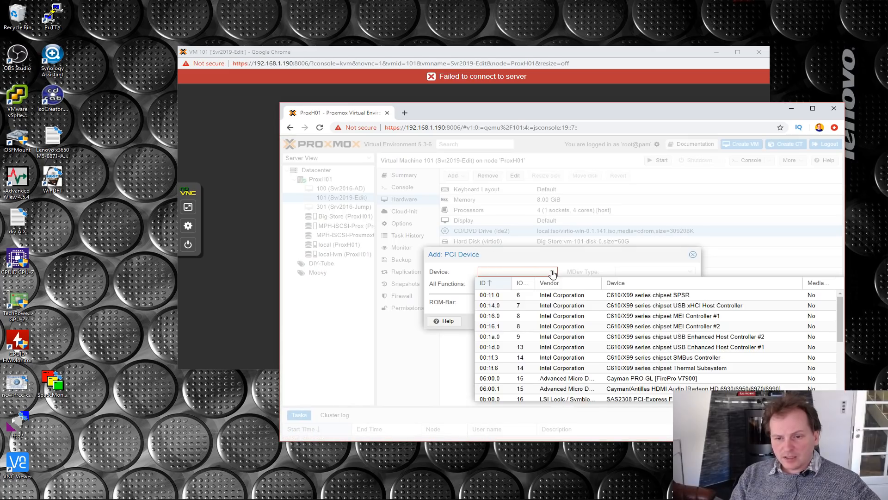
left_click(637, 390)
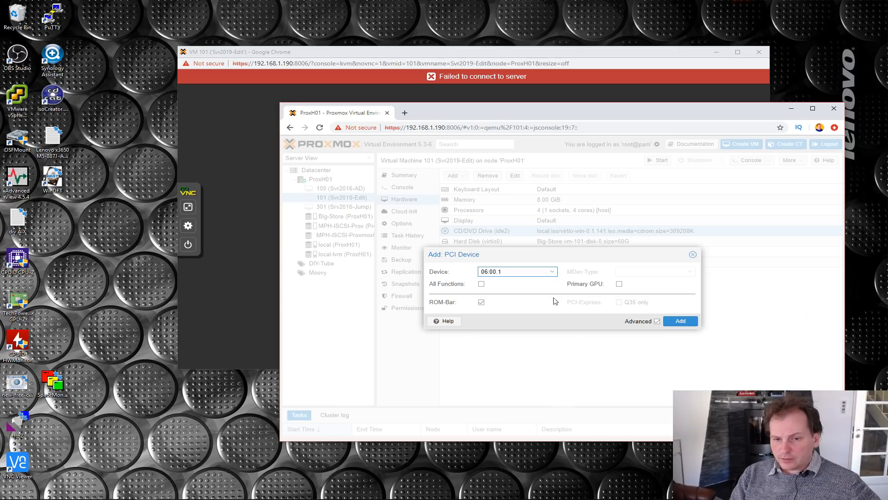
left_click(481, 284)
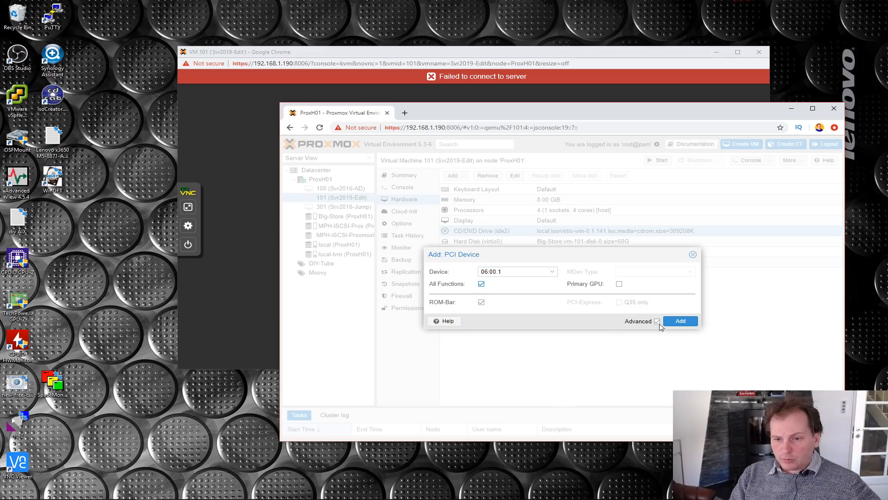
left_click(684, 324)
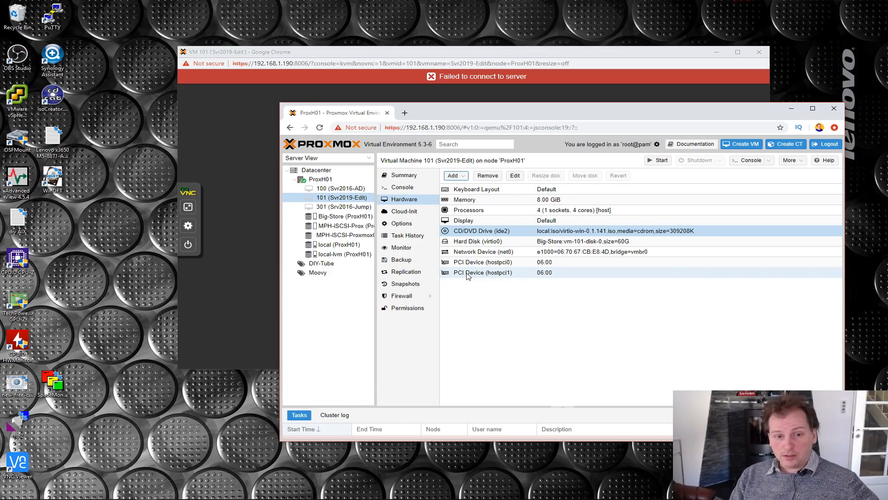
left_click(530, 319)
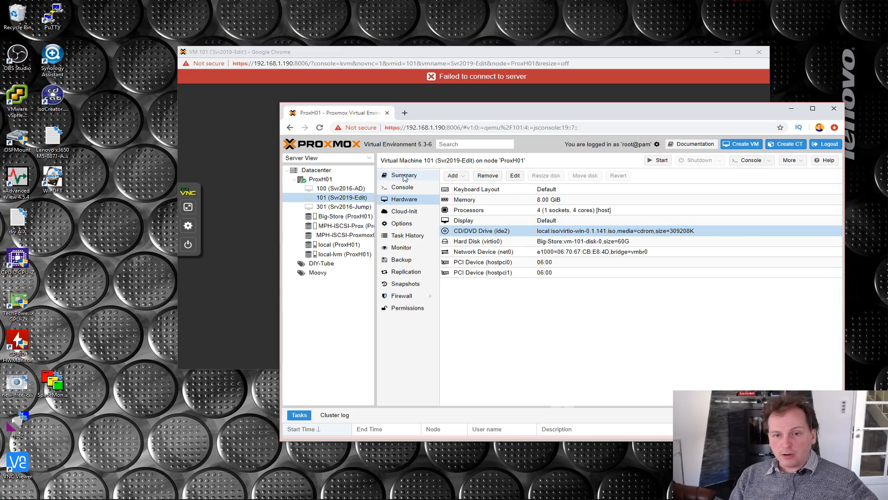
- Try to start the Svr2019-Edit VM from its summary in an enlarged browser window, and close the old console window
left_click(411, 180)
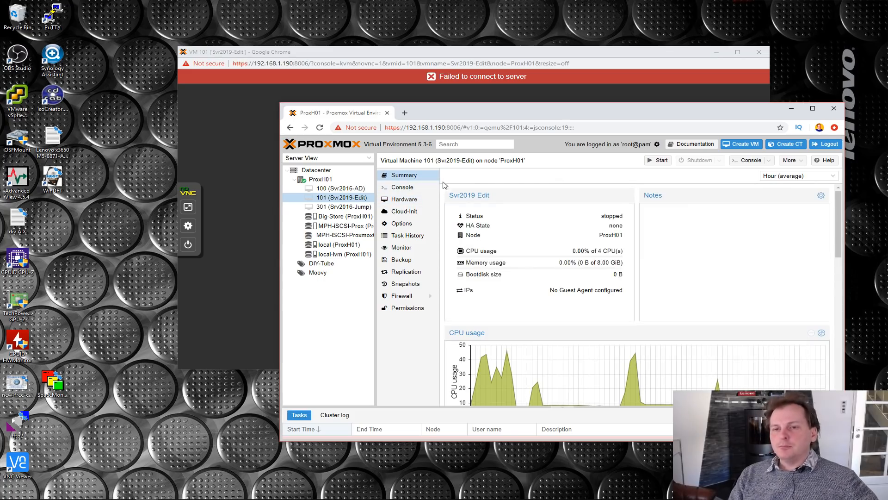
left_click_drag(543, 111, 427, 95)
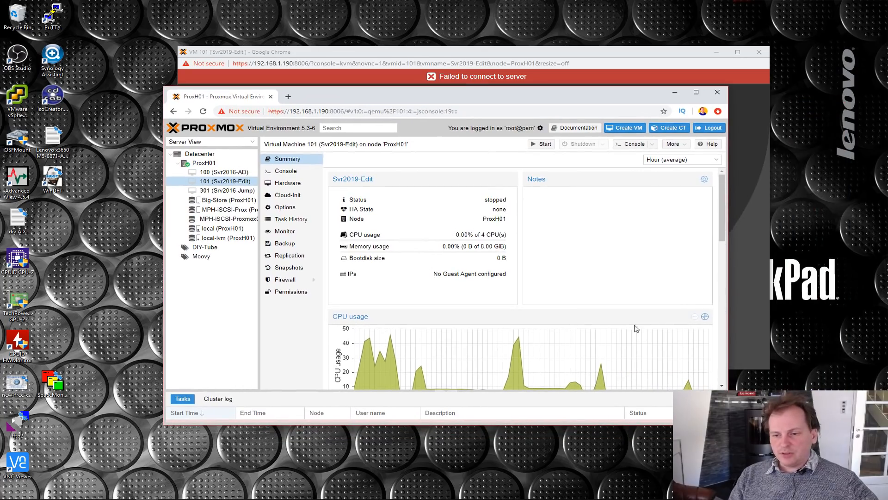
left_click_drag(728, 424, 814, 475)
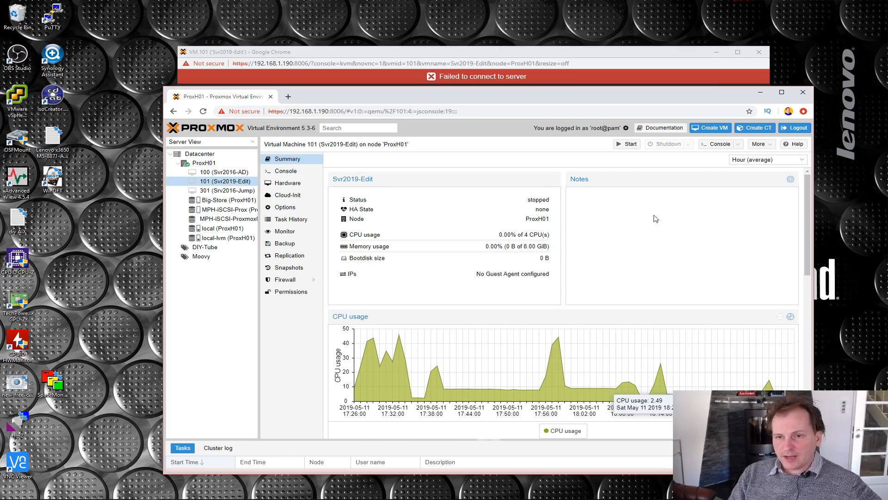
left_click(629, 144)
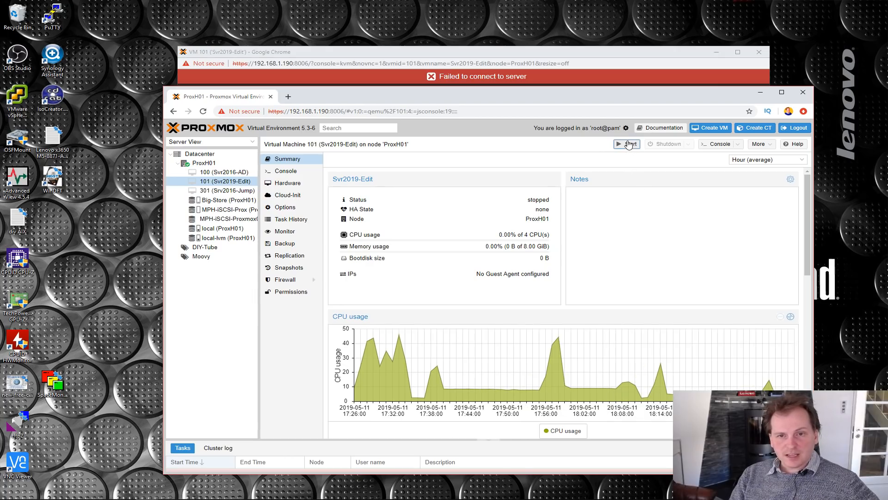
left_click(578, 56)
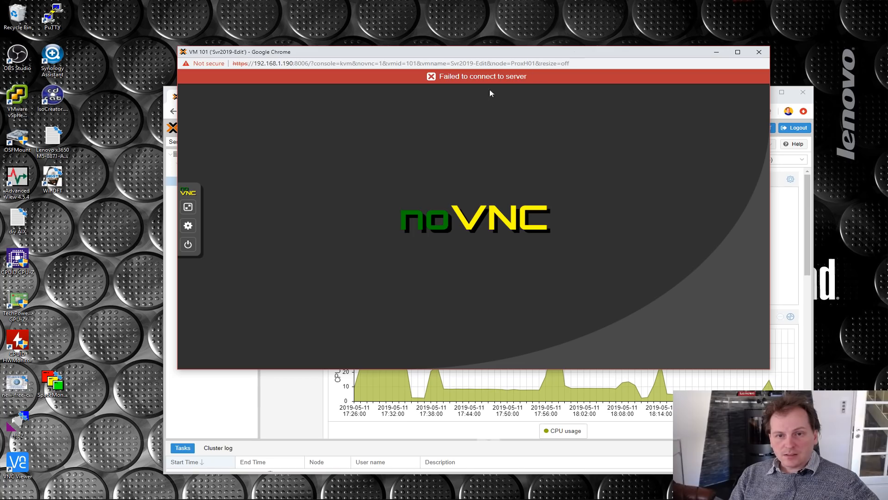
left_click(761, 54)
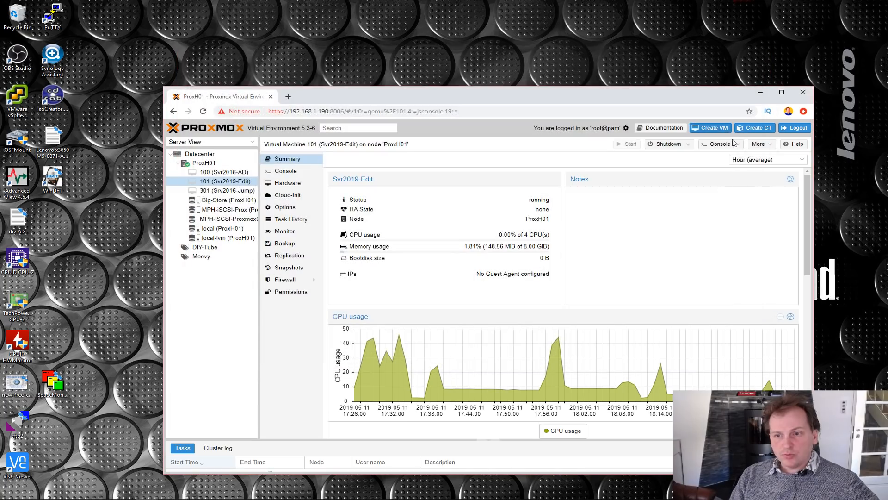
- Open a new console for the Svr2019-Edit VM to check its boot, and close the console window
left_click(722, 147)
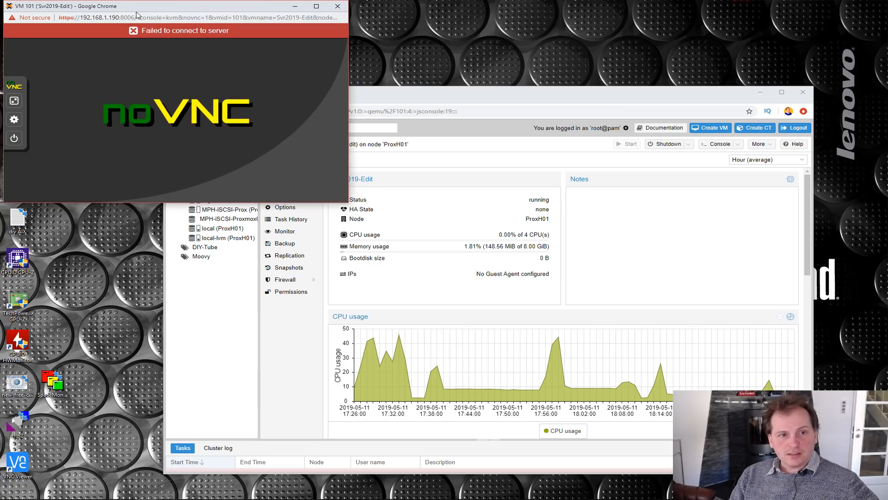
left_click_drag(144, 10, 491, 31)
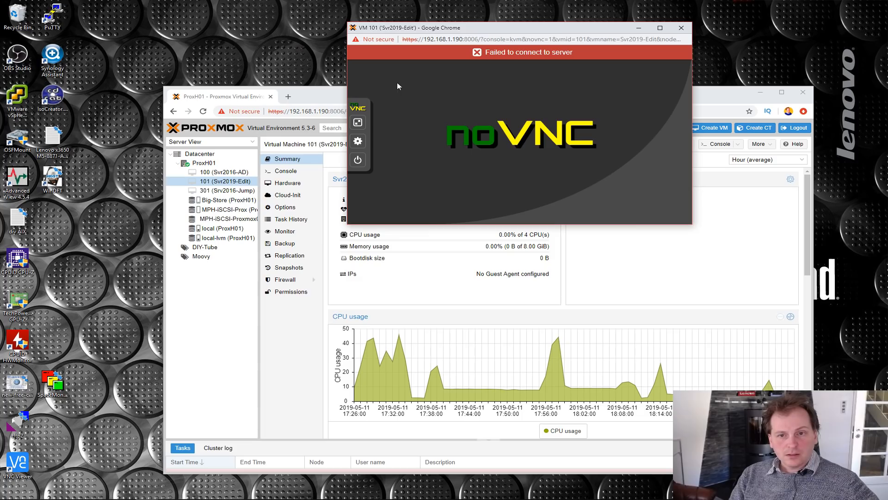
left_click(681, 28)
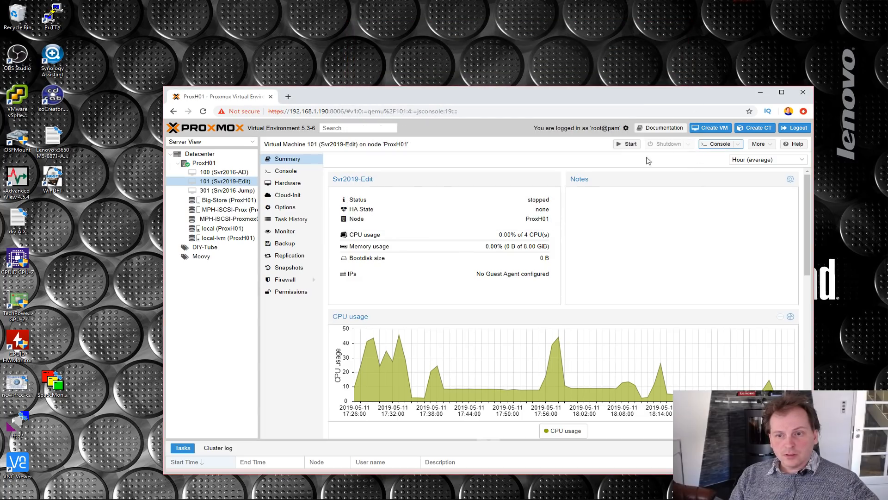
- Try again to start the Svr2019-Edit VM and view its console, closing the console window when done
left_click(629, 144)
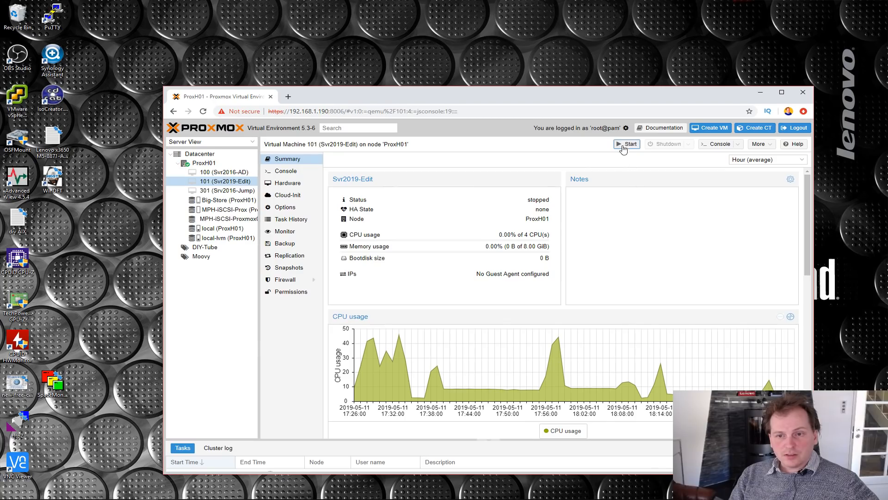
left_click(624, 144)
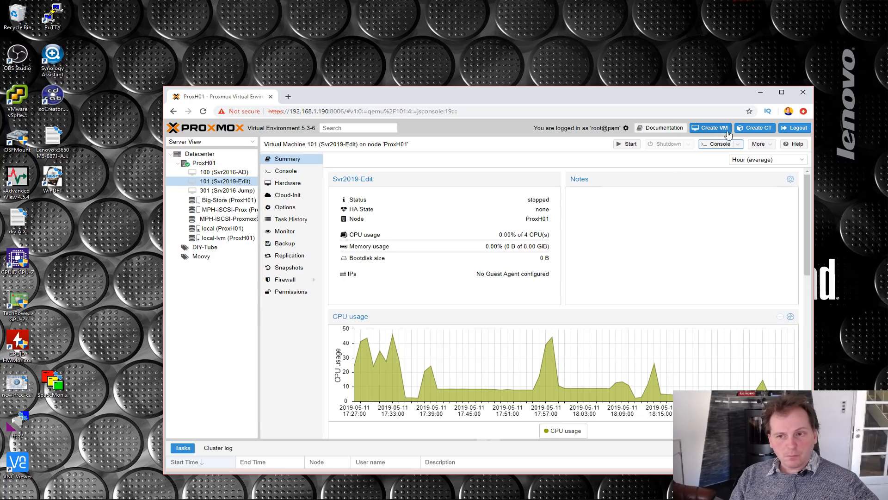
left_click(720, 145)
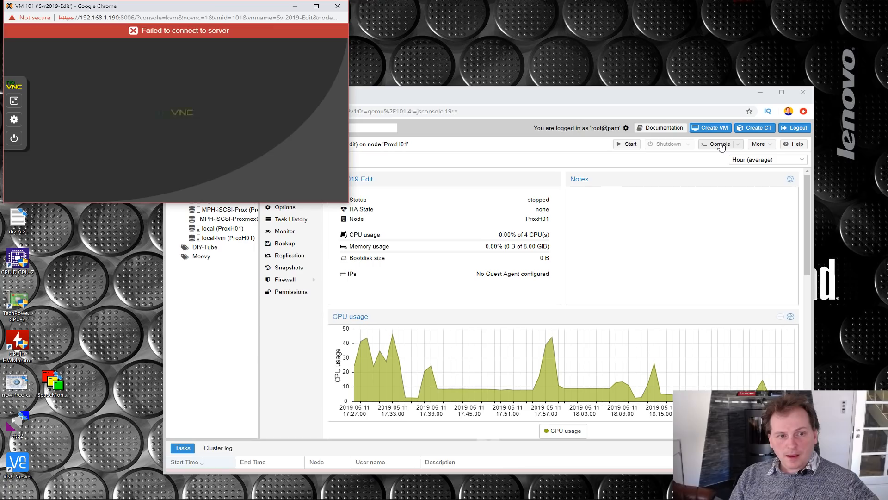
left_click(338, 7)
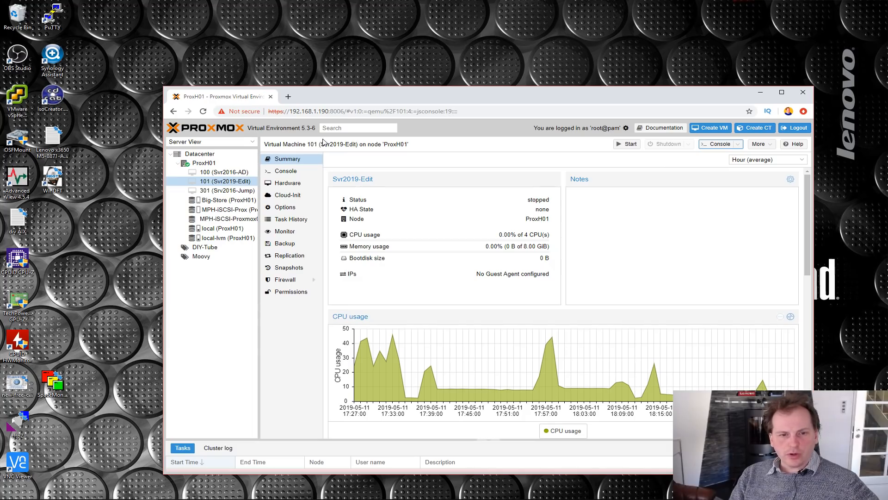
- Remove the second PCI device (hostpci1) from the Svr2019-Edit VM's hardware
left_click(296, 184)
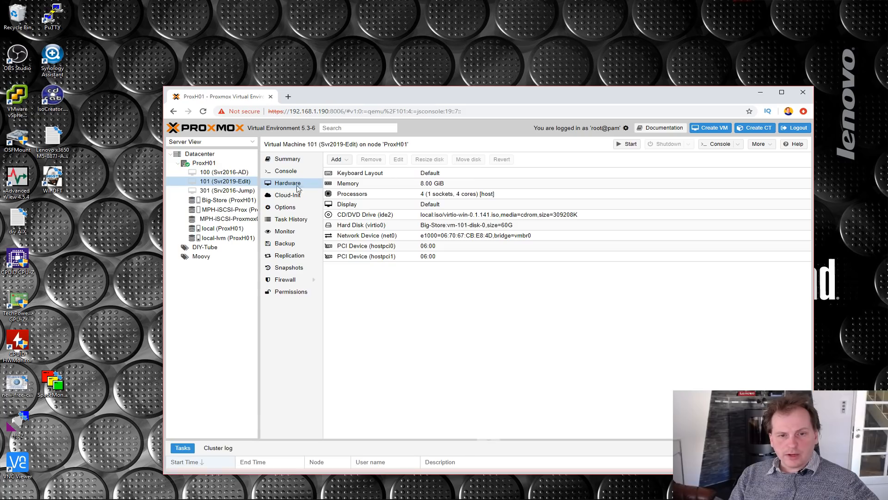
left_click(348, 259)
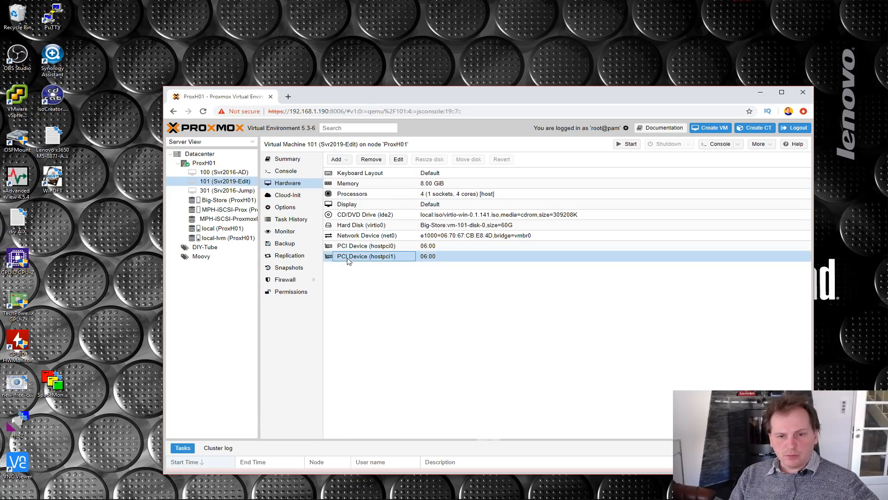
left_click(371, 159)
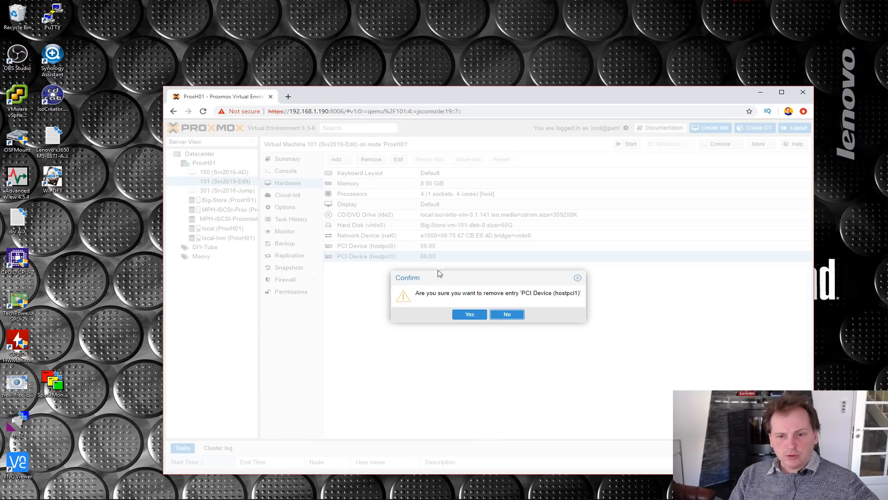
left_click(473, 317)
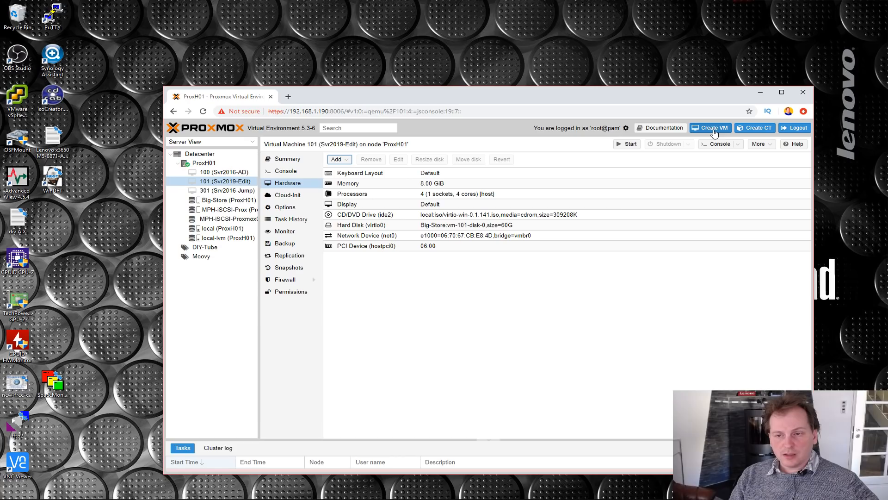
- Start the Svr2019-Edit VM from its hardware view and open a console window over the browser to check its boot
left_click(628, 145)
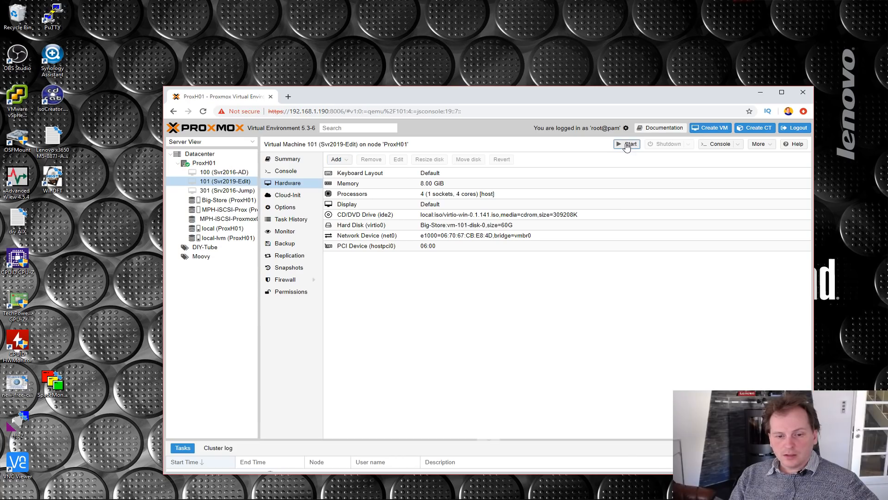
left_click(286, 160)
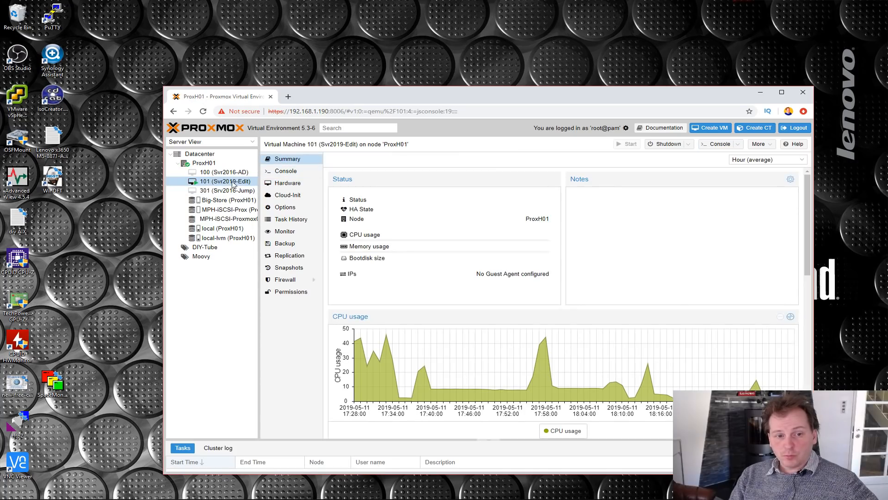
left_click(716, 145)
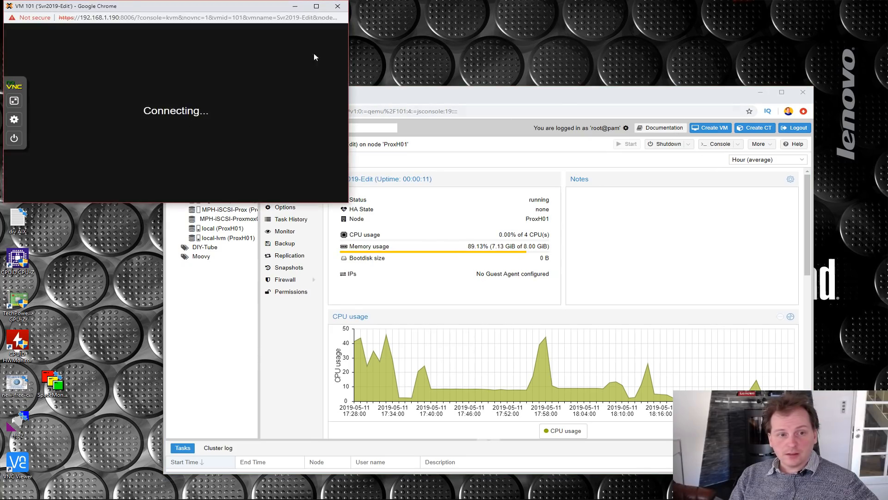
left_click_drag(188, 10, 434, 27)
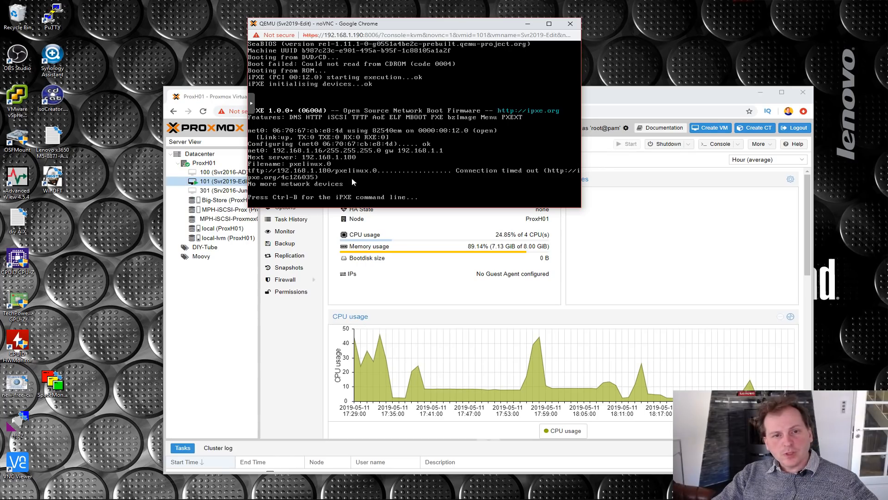
- Close the console window and shut down the Svr2019-Edit VM
left_click(571, 23)
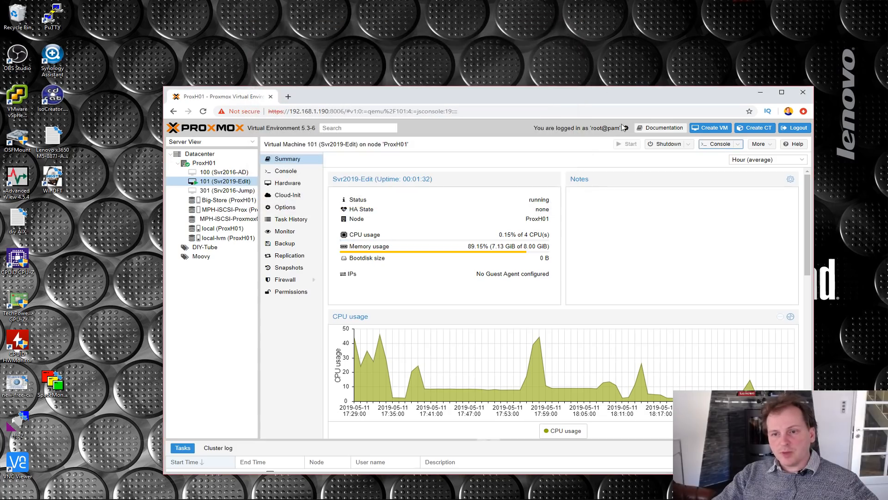
left_click(677, 147)
left_click(464, 315)
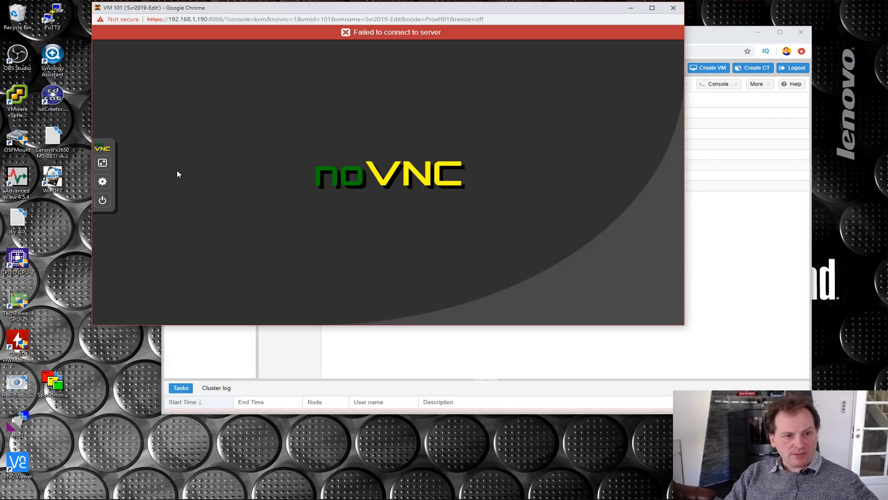
- Start VM 101 from the noVNC console and choose the Virtio disk, option 3, in its boot menu
left_click(107, 204)
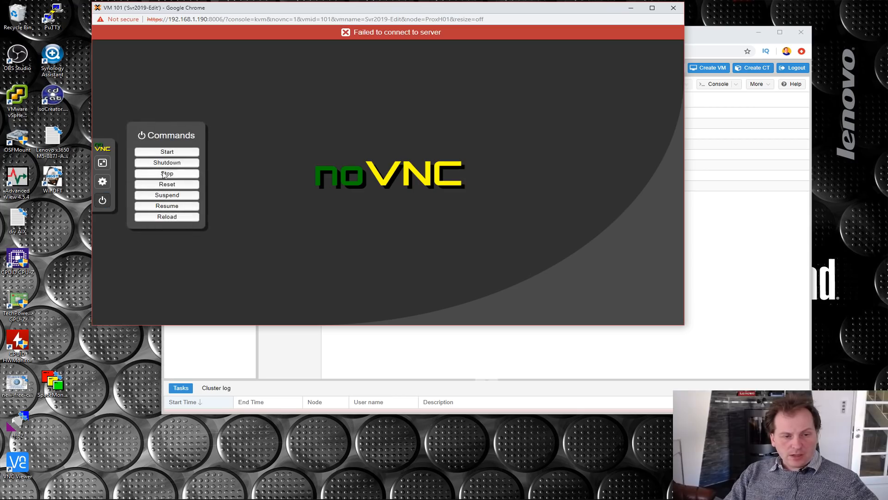
left_click(167, 152)
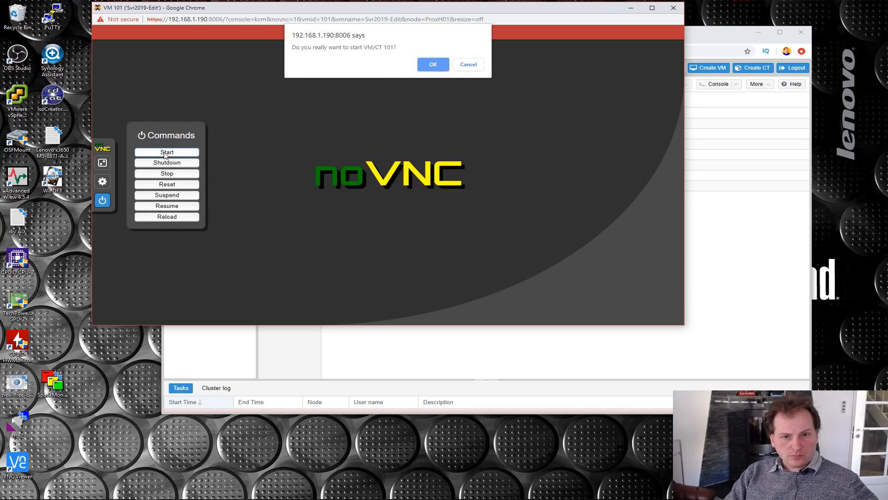
left_click(435, 65)
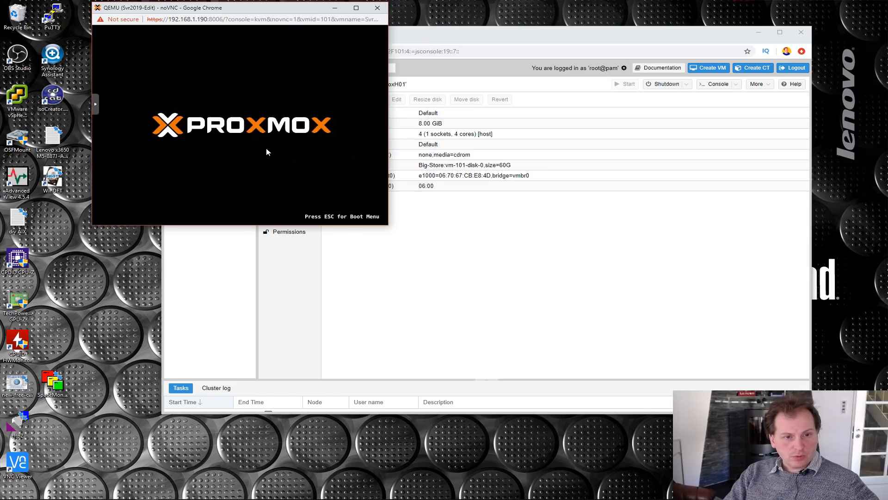
key("Escape")
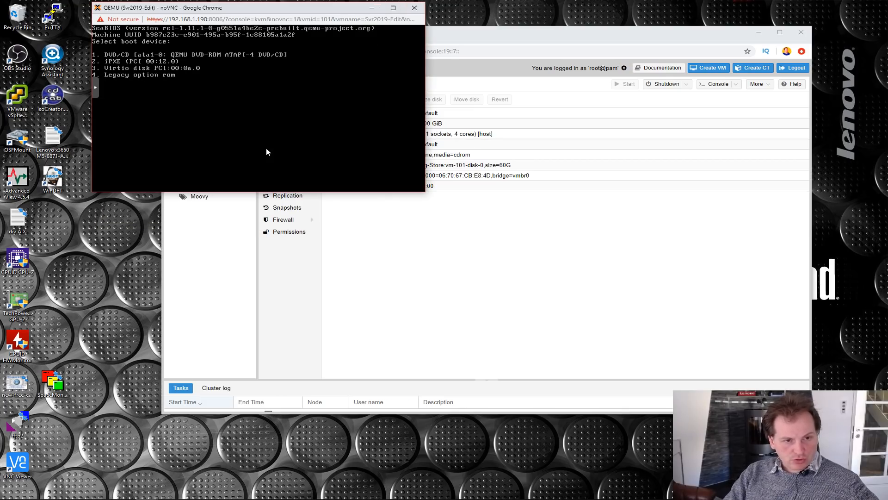
key("3")
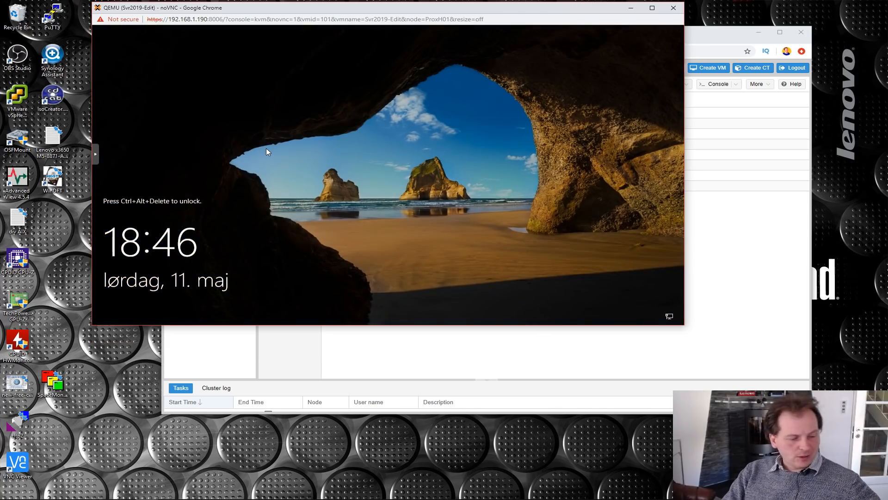
- Unlock Windows with Ctrl+Alt+Delete sent through noVNC, and sign in as Administrator with the account password
left_click(96, 154)
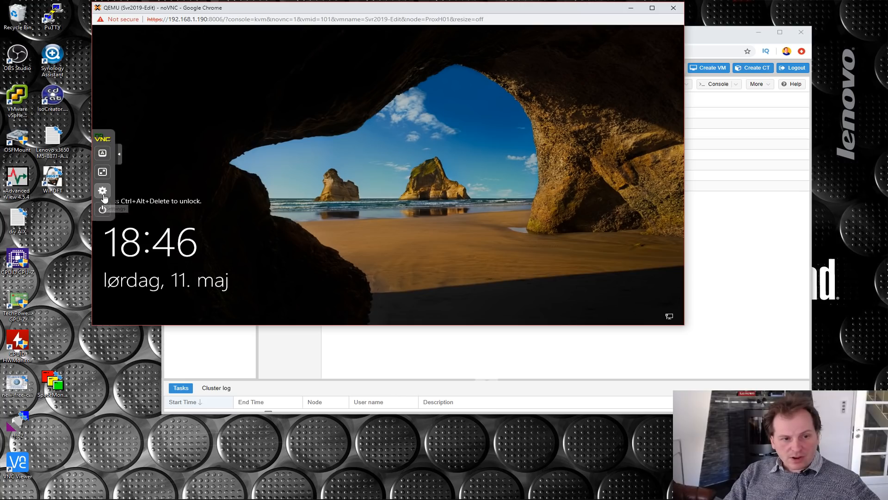
left_click(103, 155)
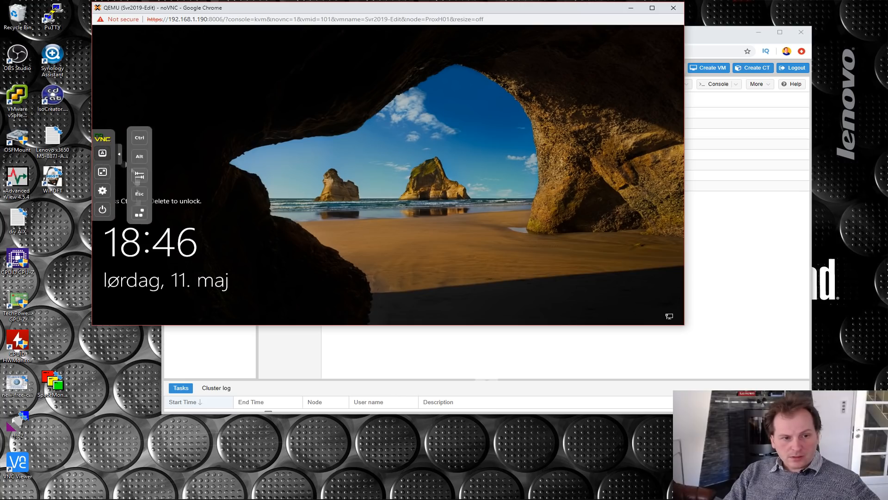
left_click(139, 213)
type("••••••••")
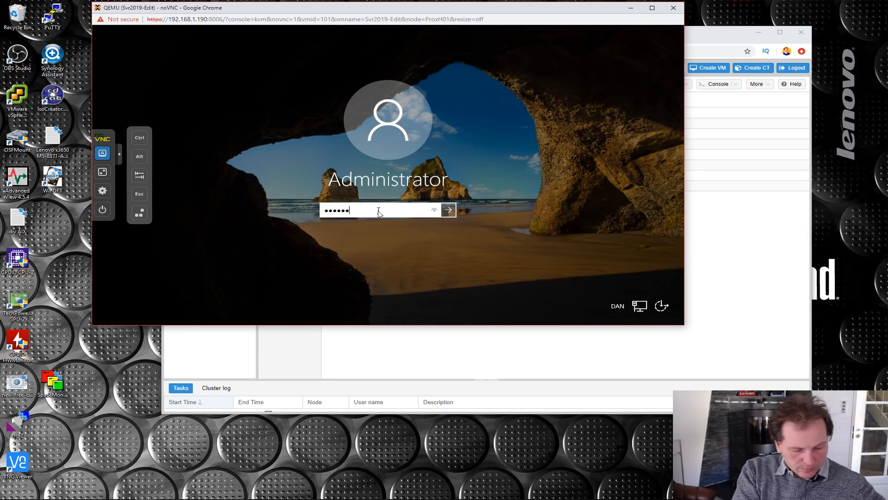
key("Return")
left_click(120, 155)
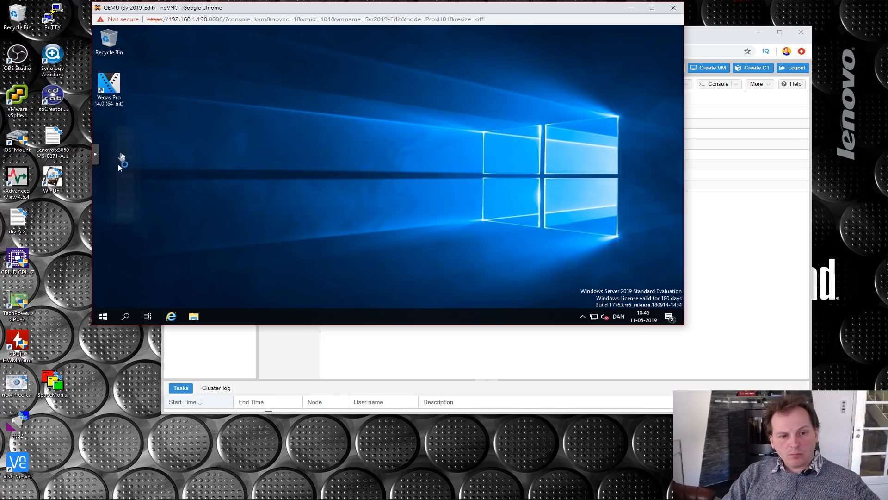
- Dismiss the PC Check & Tuning advert inside the VM and open Device Manager
left_click(582, 316)
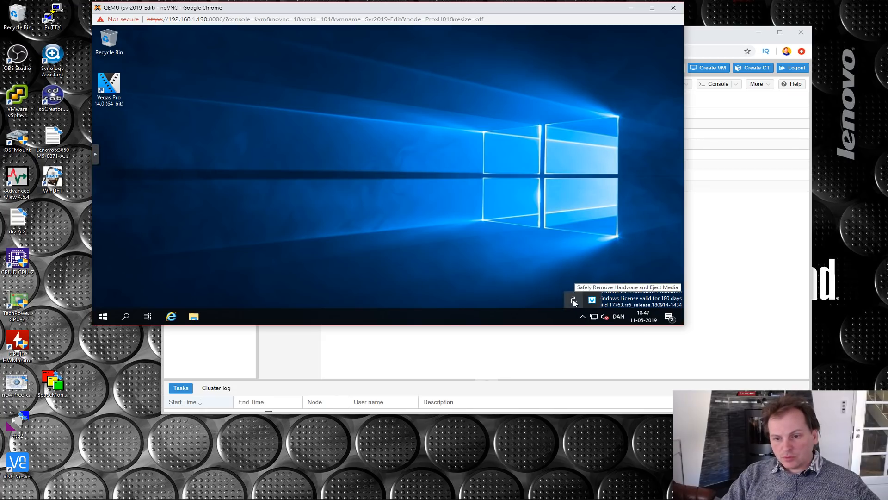
right_click(104, 316)
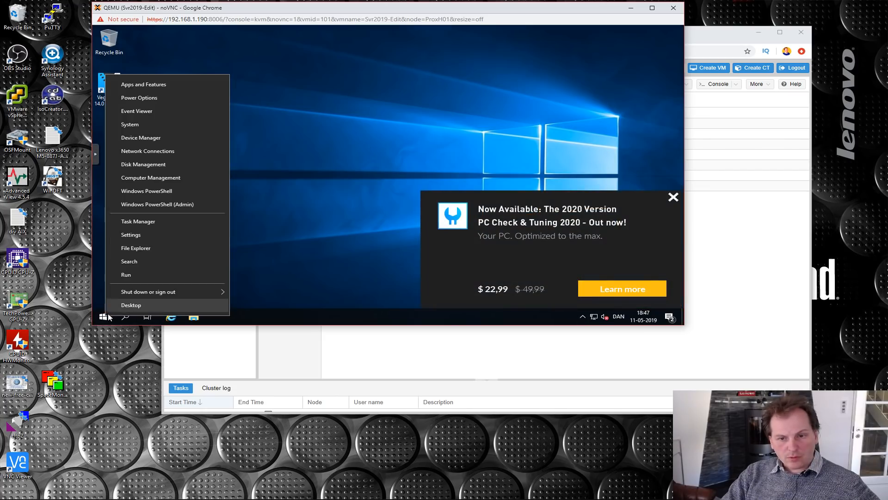
left_click(673, 197)
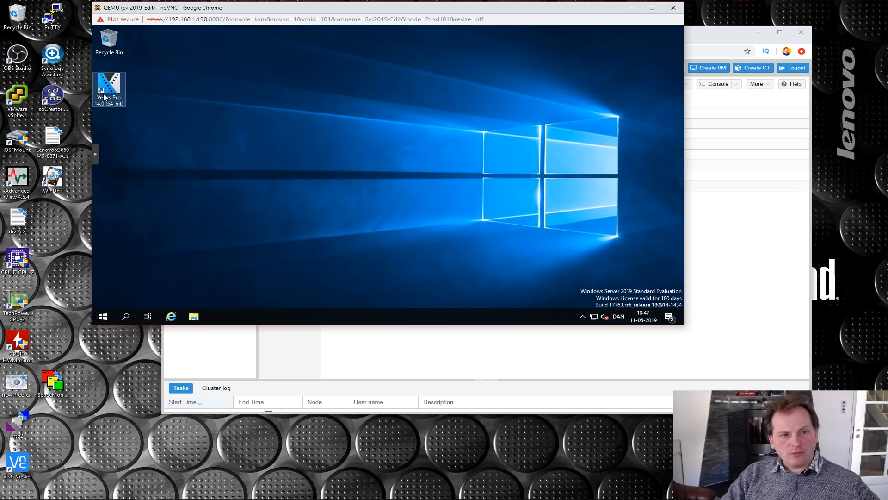
right_click(103, 315)
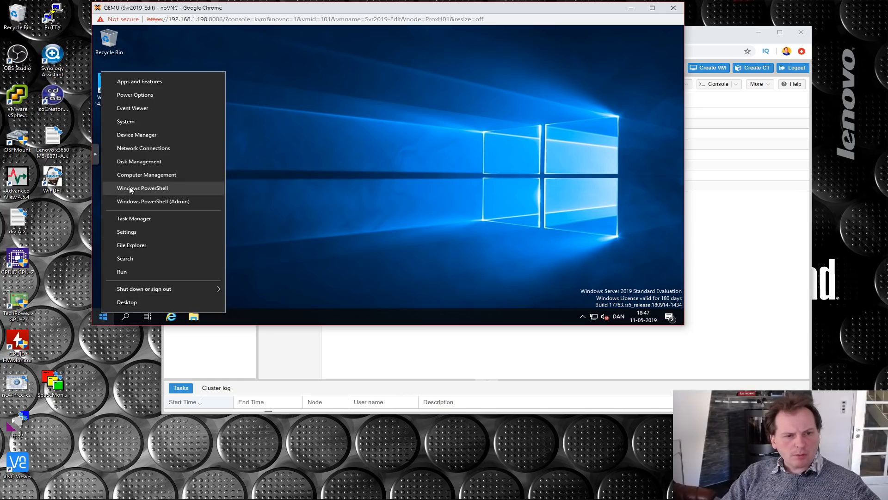
left_click(129, 135)
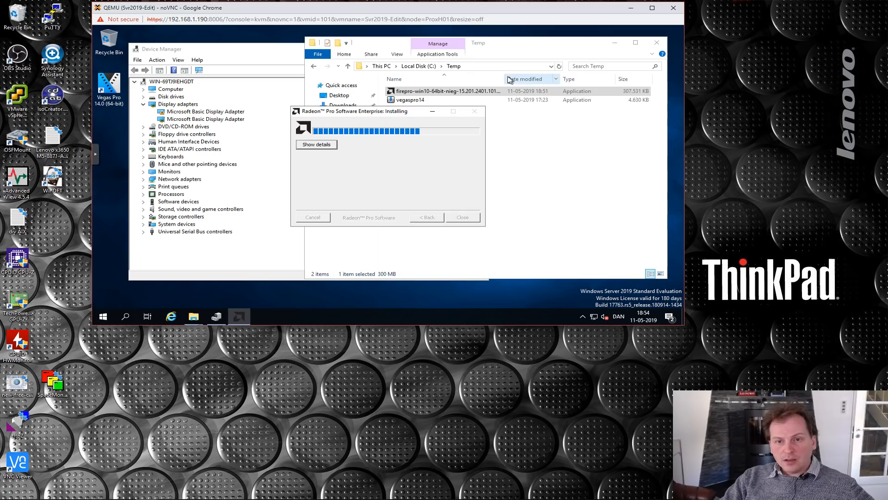
- Show the full name of the FirePro driver installer in C:\Temp and bring the Radeon Pro installation window back to the front
left_click_drag(505, 76, 543, 77)
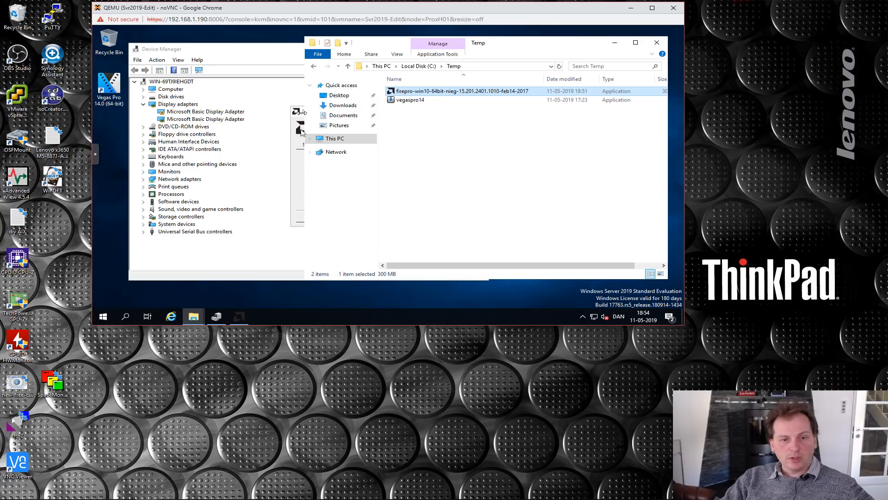
left_click(295, 170)
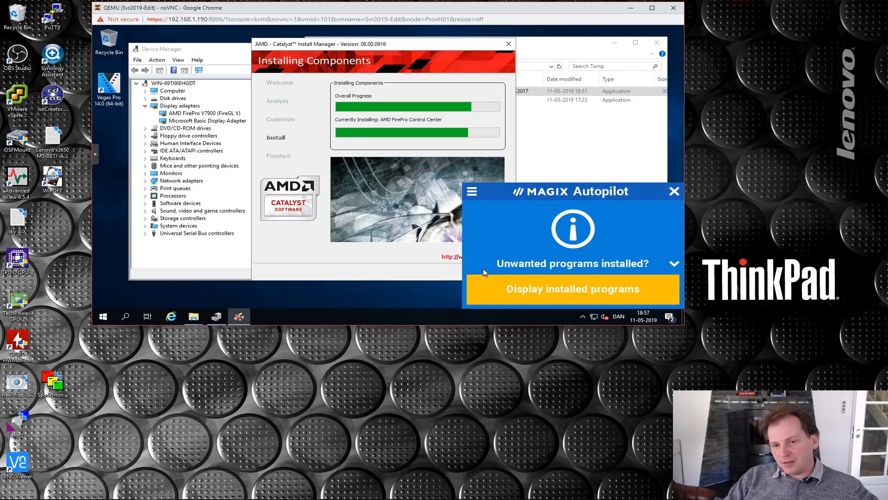
- Dismiss the MAGIX Autopilot notices, finish the AMD Catalyst installation and reboot the VM
left_click(673, 196)
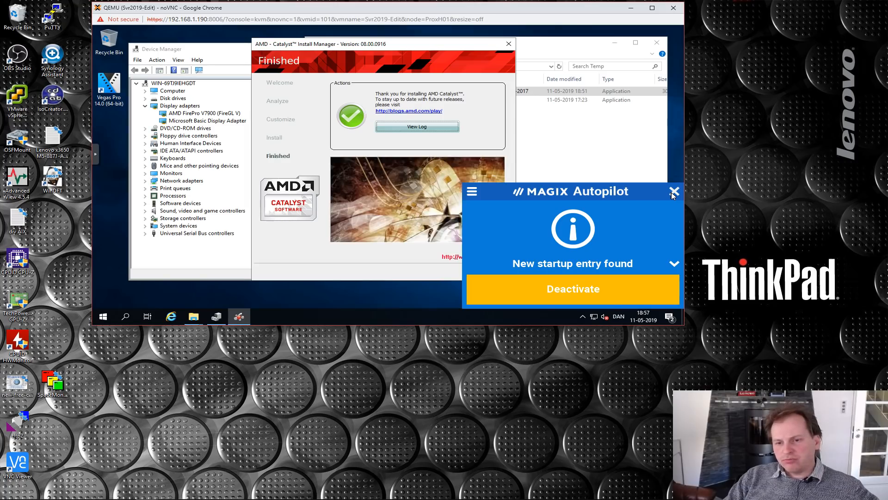
left_click(673, 195)
left_click(483, 275)
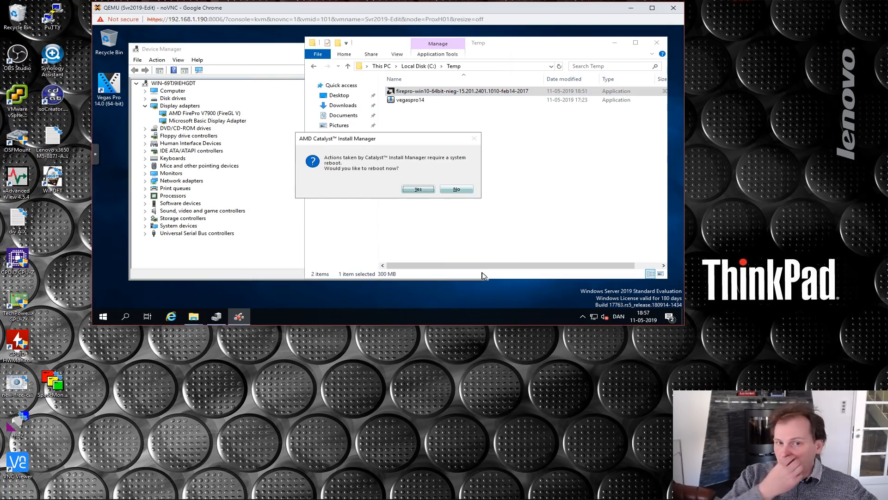
left_click(414, 189)
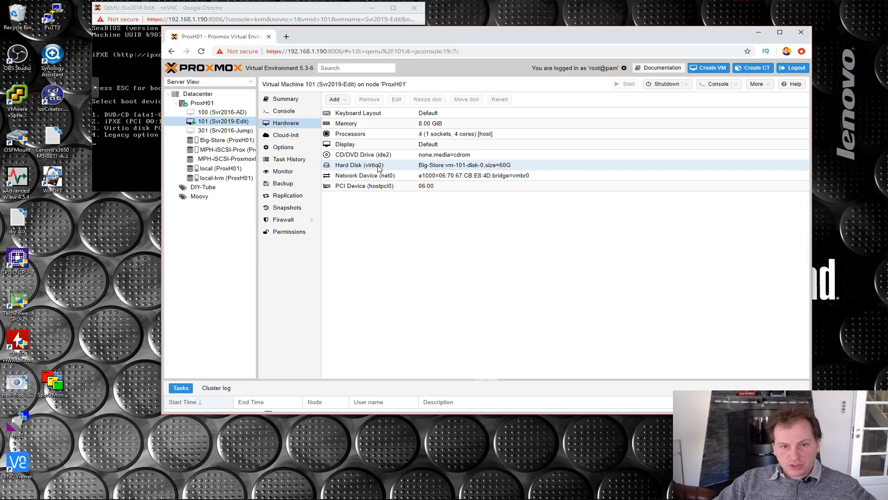
- Set boot device 1 to Disk 'virtio0' in the Svr2019-Edit VM's boot order options
left_click(283, 148)
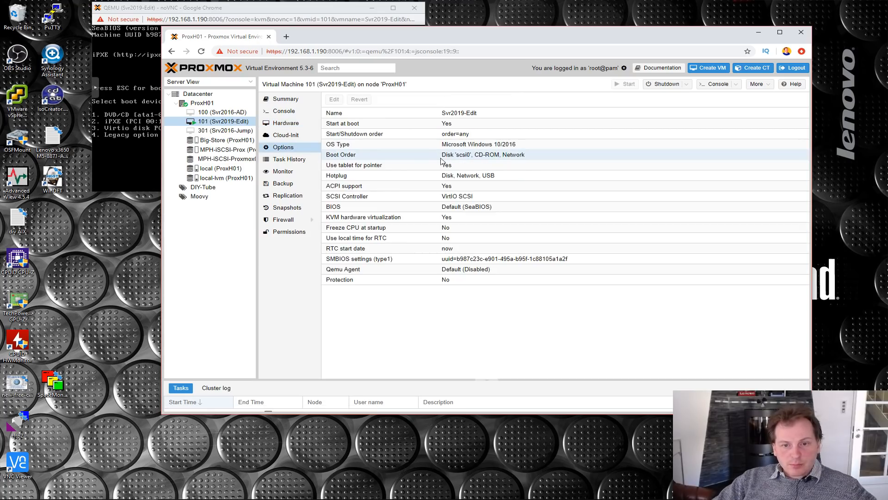
left_click(351, 157)
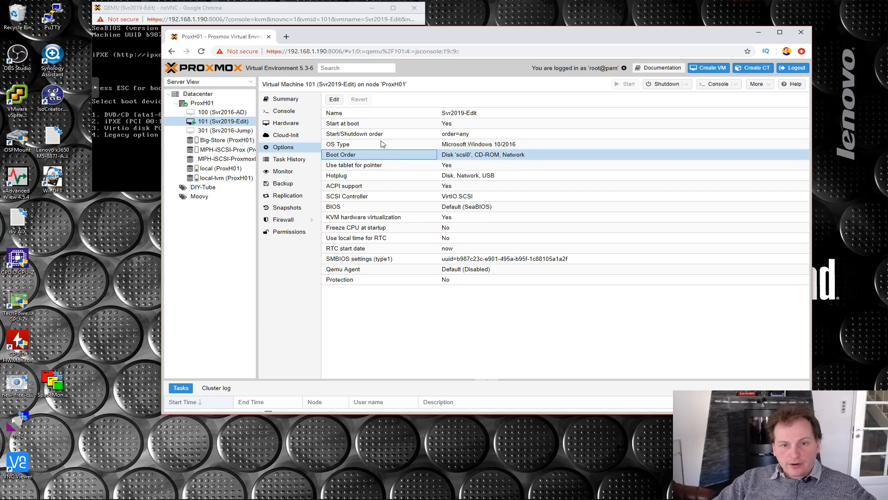
left_click(334, 99)
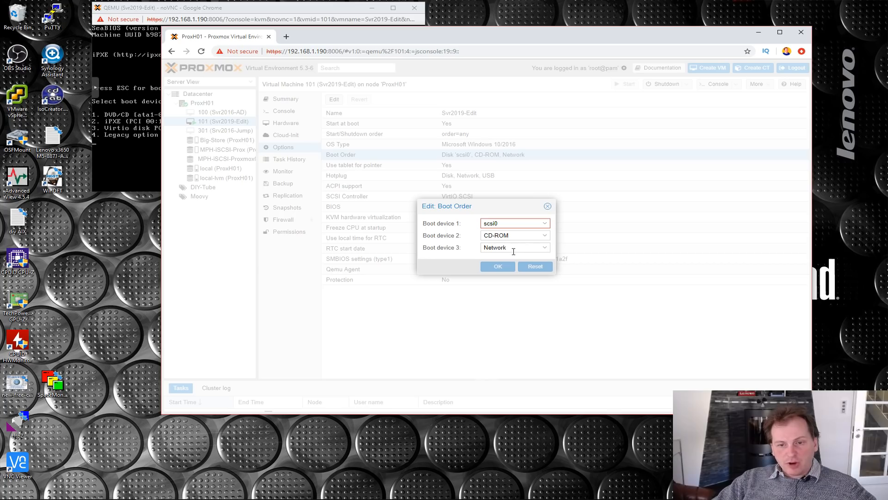
left_click(544, 223)
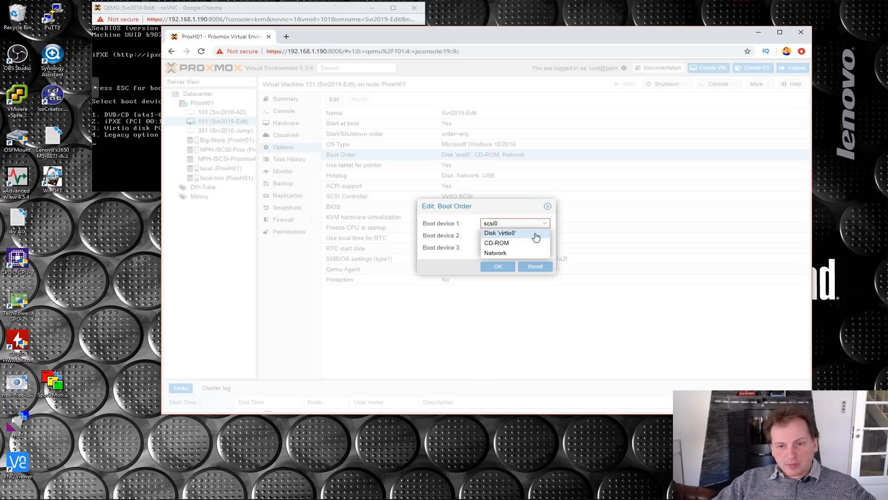
left_click(504, 234)
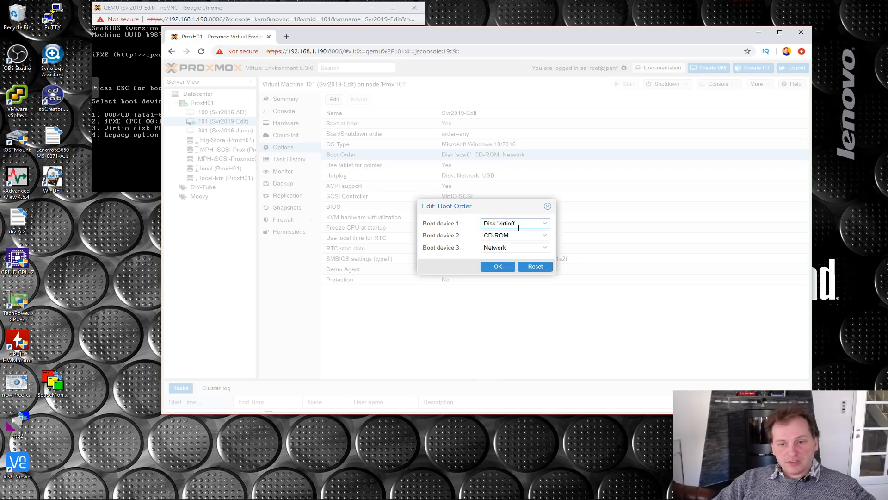
left_click(497, 267)
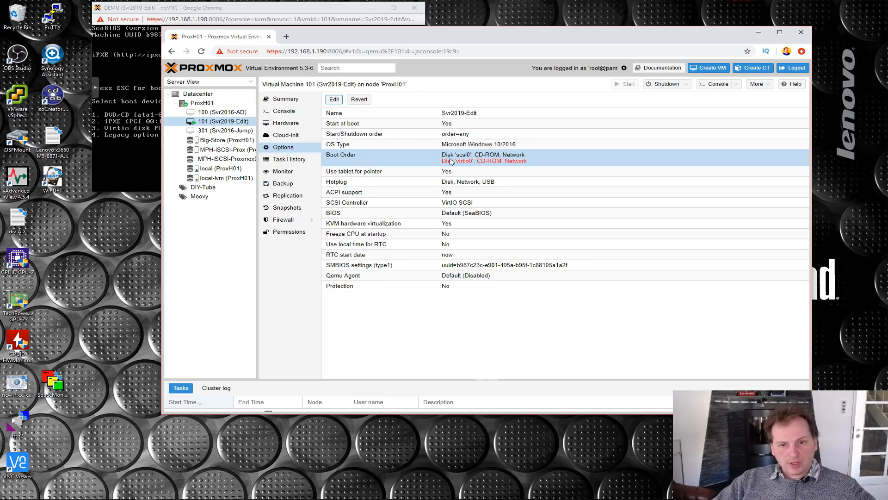
- Bring the Svr2019-Edit console to the front and reset the VM with its noVNC power commands
left_click(104, 156)
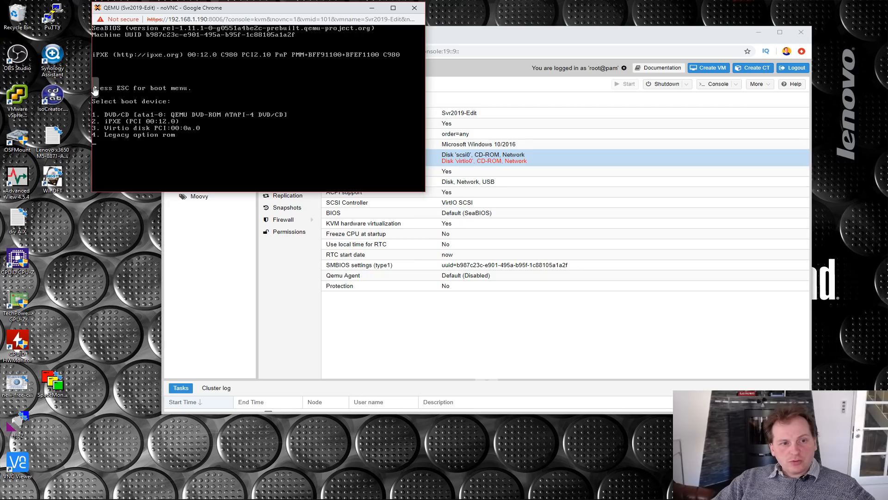
left_click(94, 89)
left_click(102, 142)
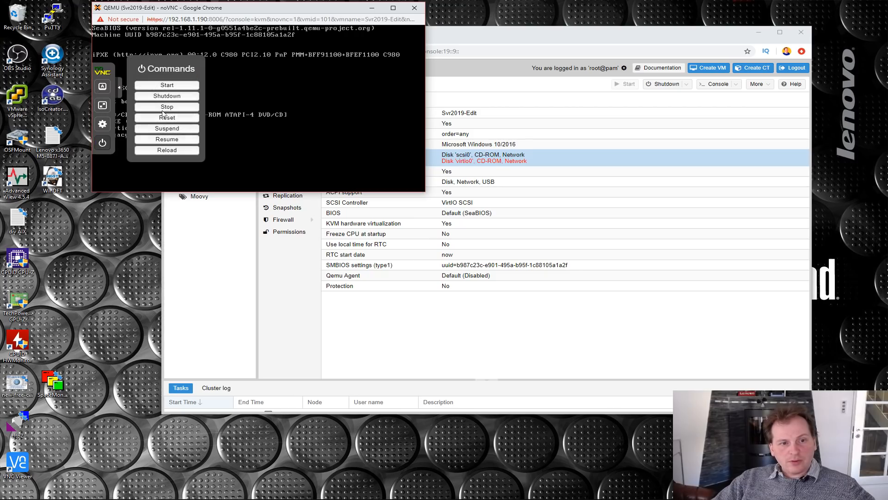
left_click(166, 121)
left_click(303, 65)
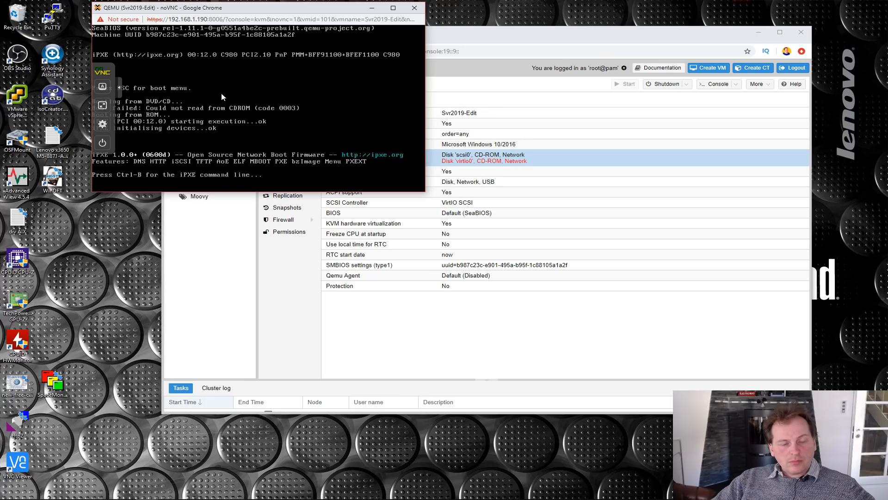
- Try to shut down the Svr2019-Edit VM with the noVNC power commands during its network boot
left_click(103, 142)
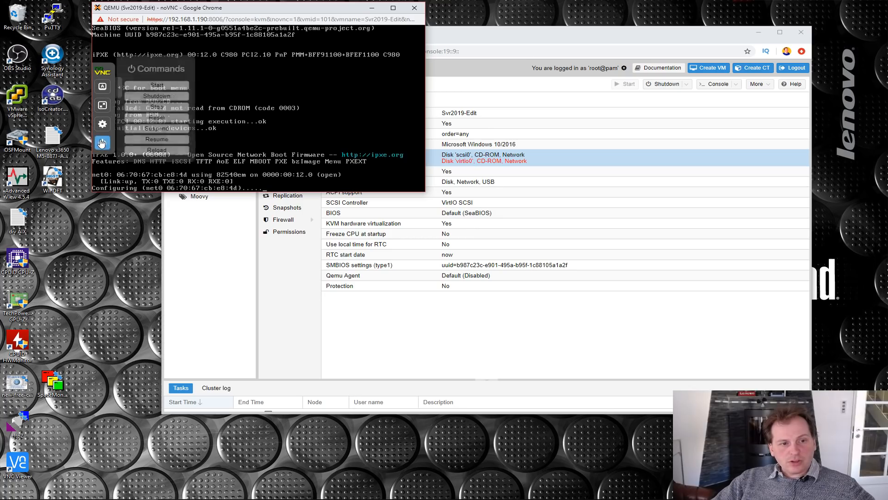
left_click(167, 98)
left_click(309, 69)
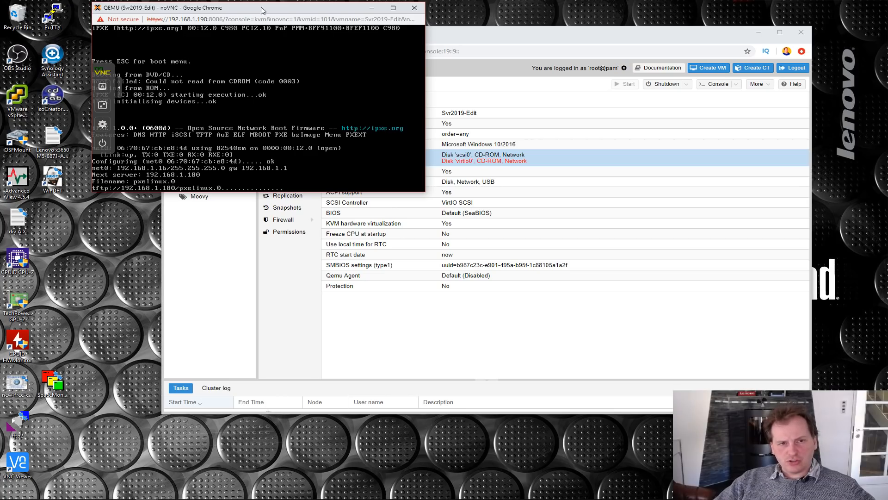
- Restart the VM from its console, enter the SeaBIOS boot menu and boot from the Virtio disk, option 3
left_click_drag(261, 10, 301, 22)
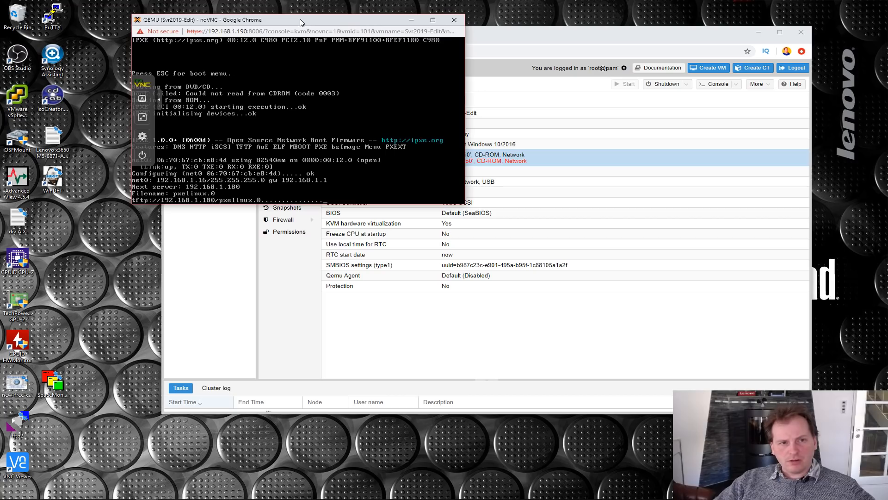
left_click(141, 156)
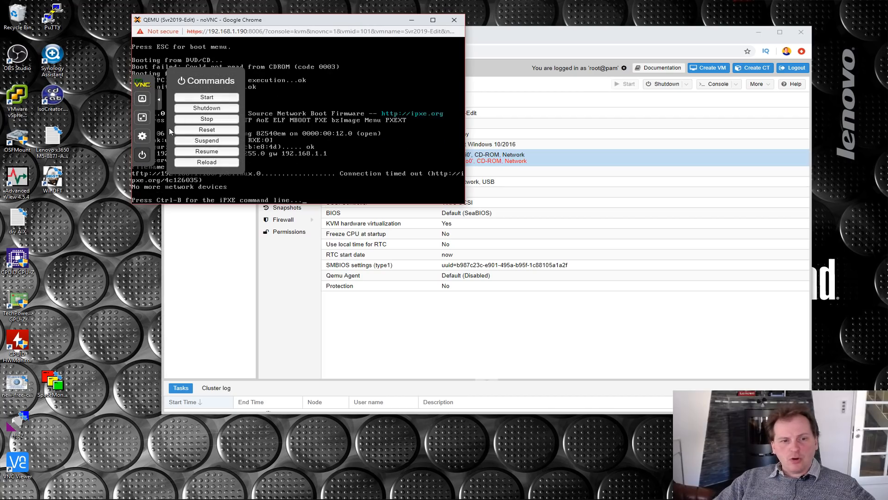
left_click(364, 179)
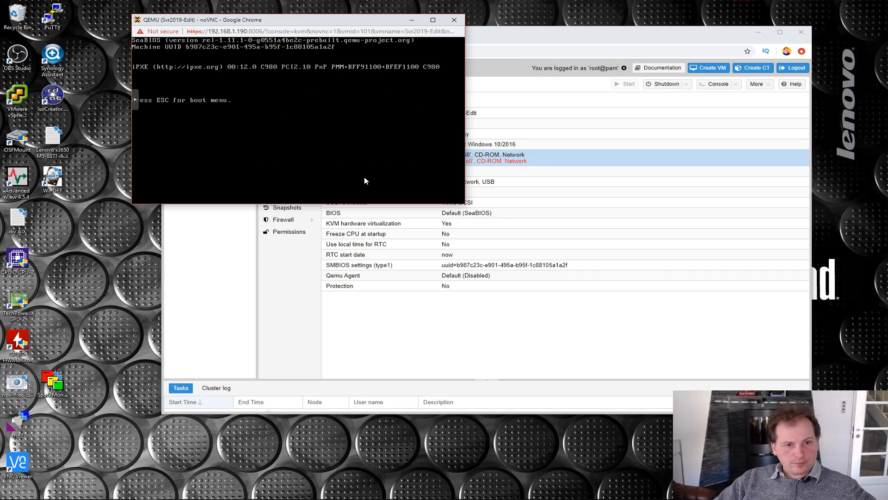
key("Escape")
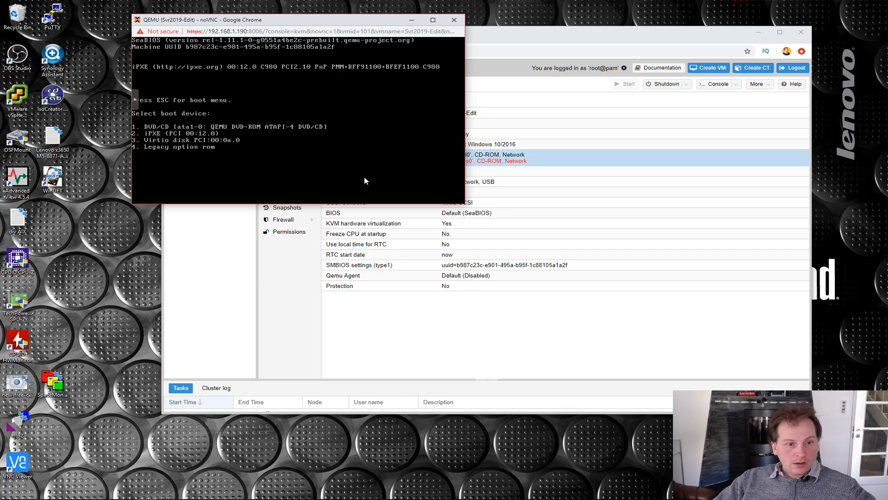
key("3")
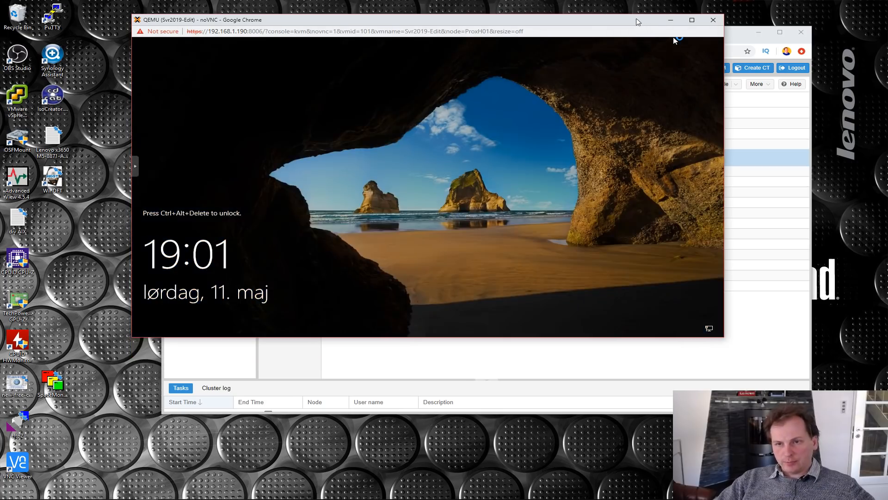
- Unlock Windows in the VM, check the Display adapters in Device Manager and minimise that window
left_click_drag(636, 22, 626, 15)
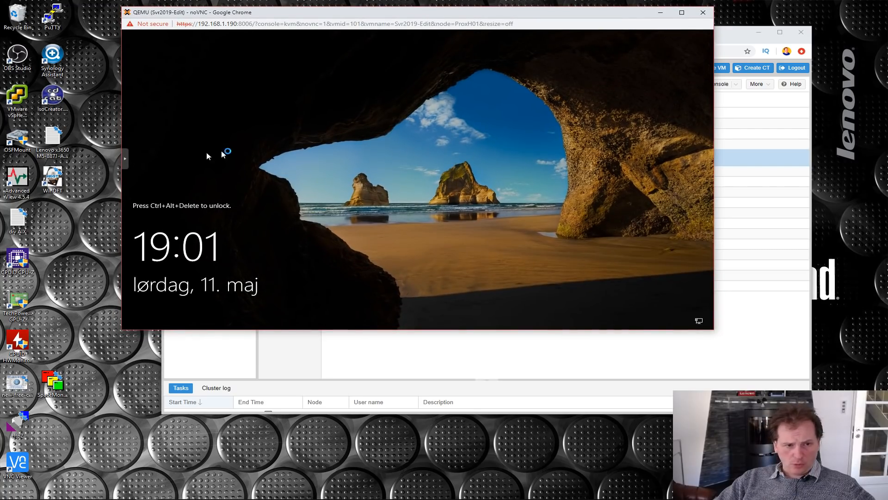
left_click(126, 159)
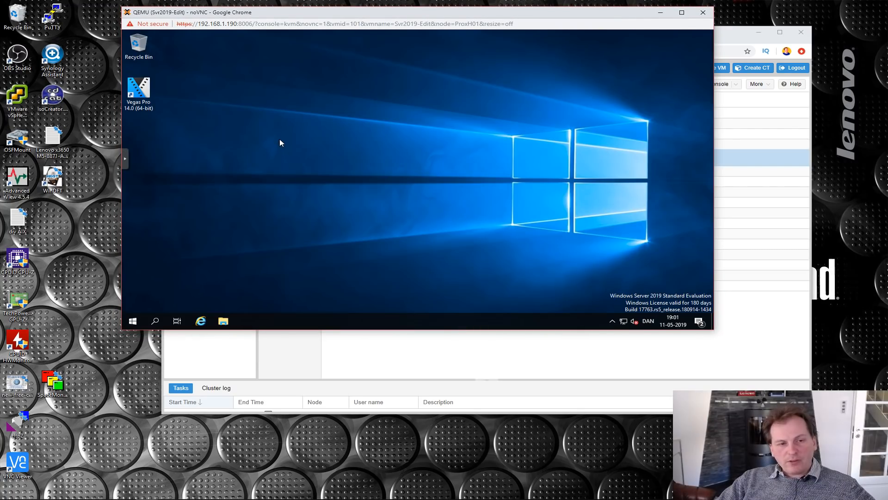
right_click(132, 323)
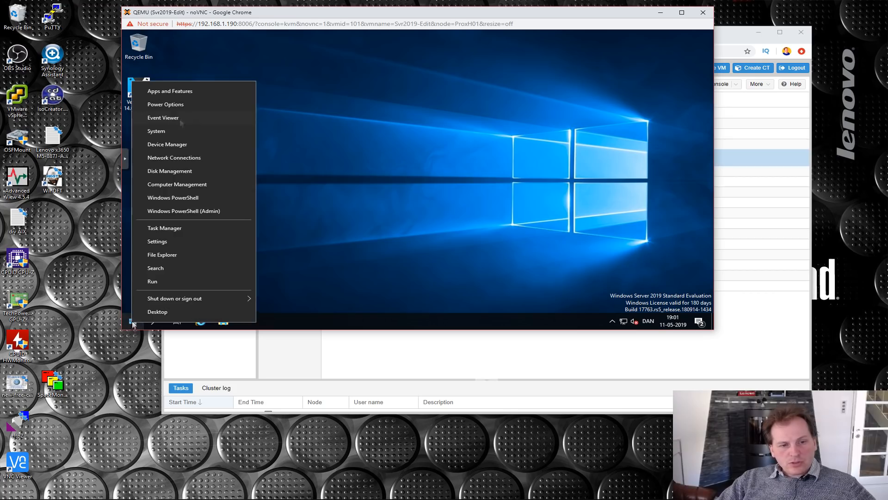
left_click(168, 145)
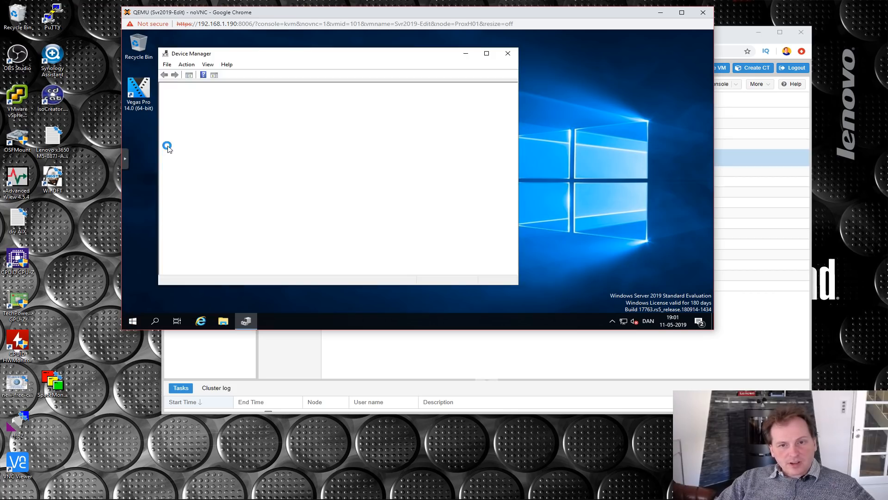
left_click(173, 109)
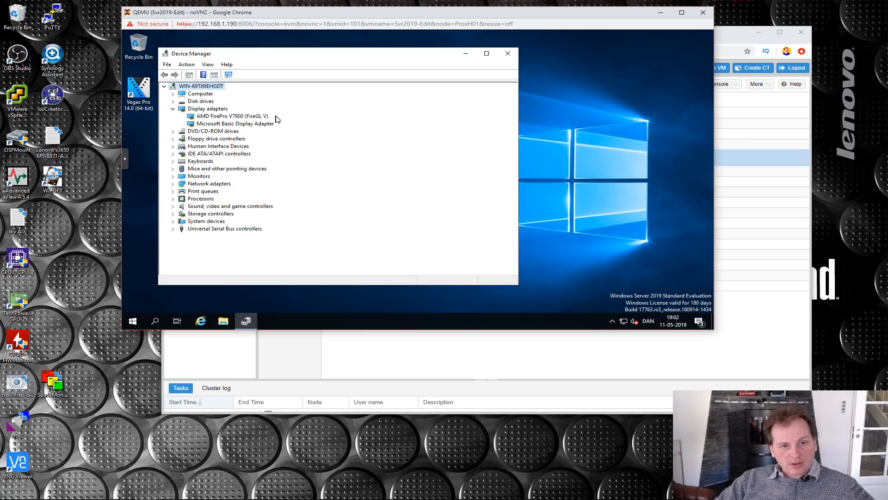
left_click(466, 54)
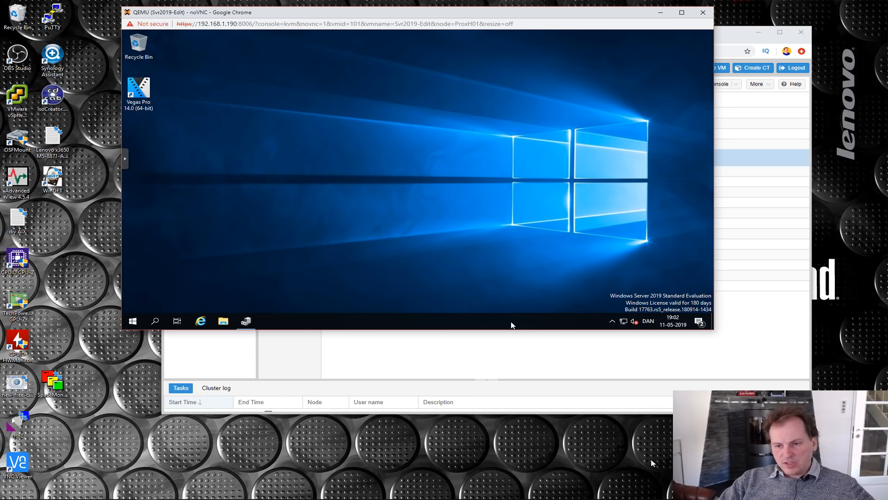
- Dismiss the VEGAS Pro 16 upgrade offer inside the VM with "Do not show this message again" enabled
left_click_drag(365, 12, 385, 30)
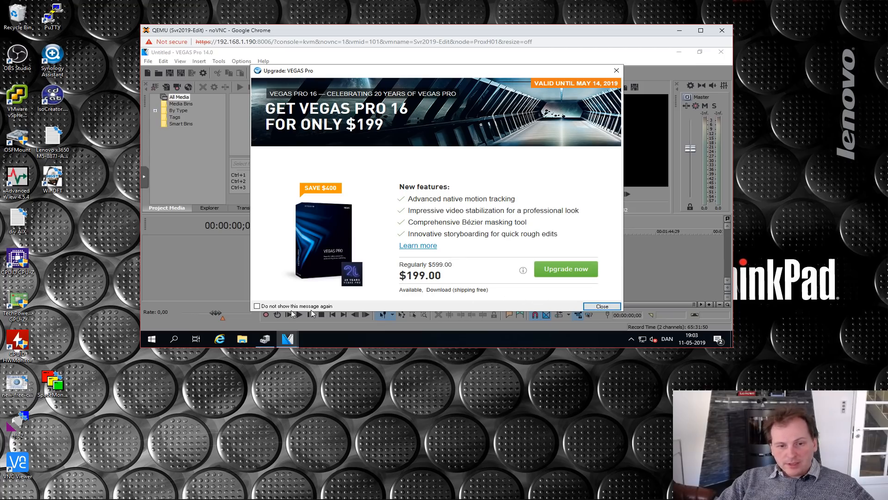
left_click(257, 307)
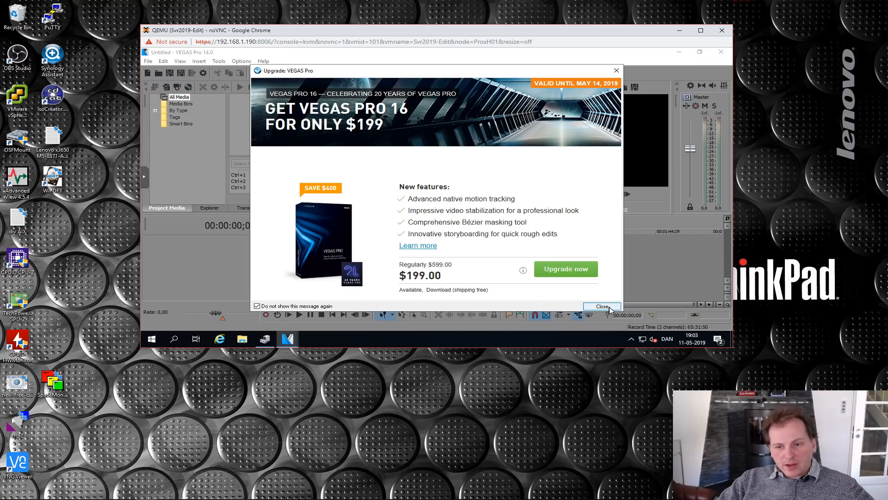
left_click(602, 307)
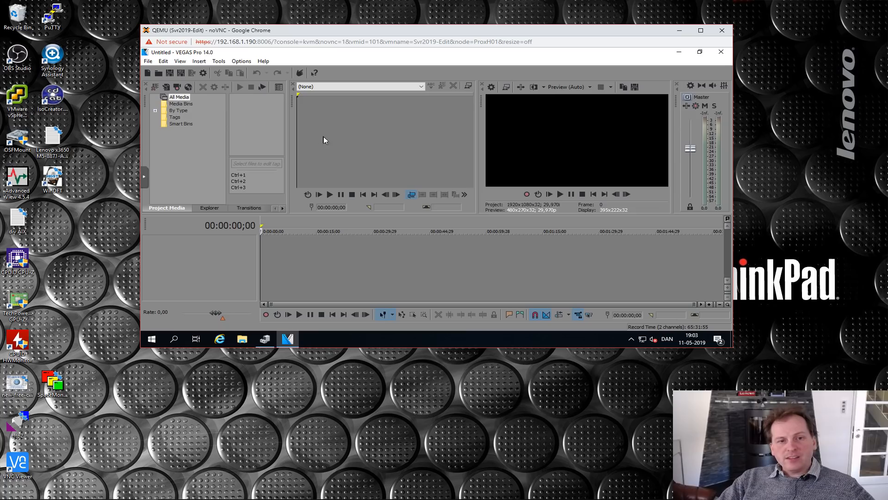
- Examine the choices for GPU acceleration of video processing in VEGAS Pro's Video preferences and switch to the Display preferences
left_click(241, 61)
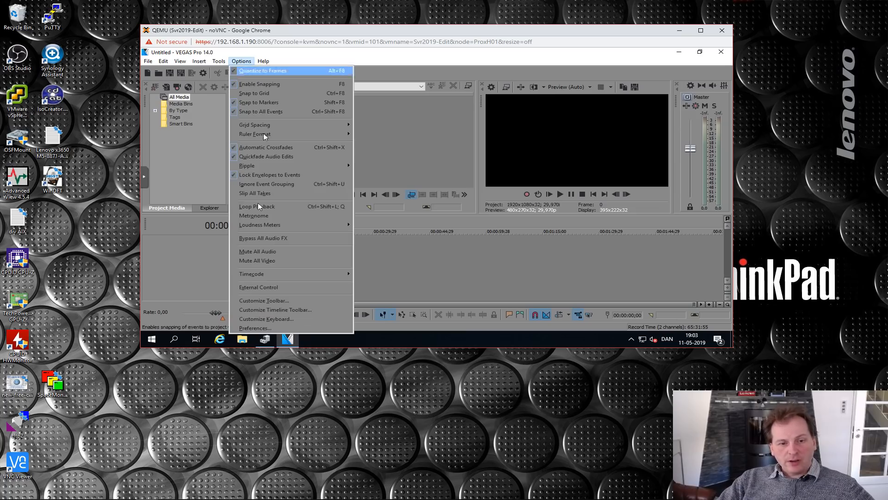
left_click(263, 328)
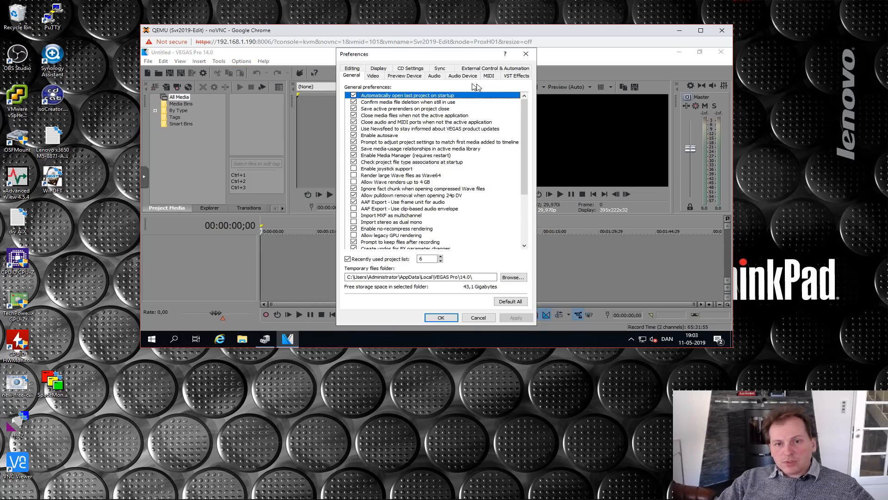
left_click(374, 76)
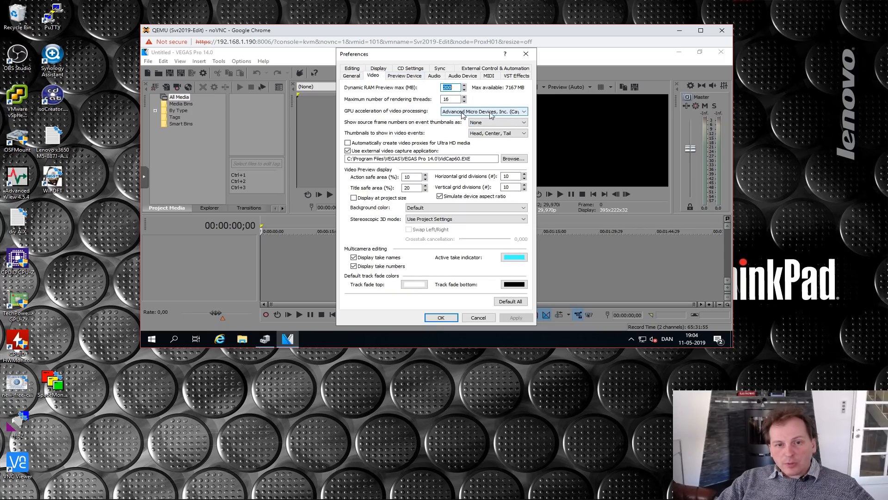
left_click(463, 113)
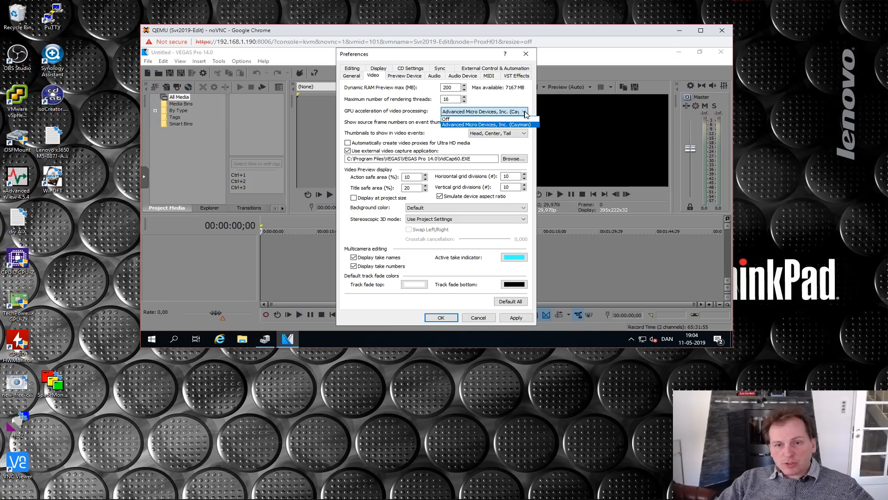
left_click(471, 114)
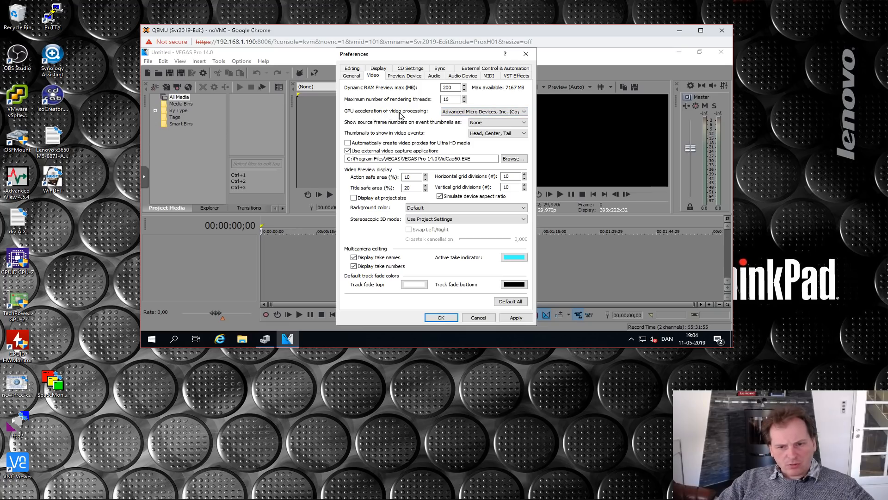
left_click(379, 68)
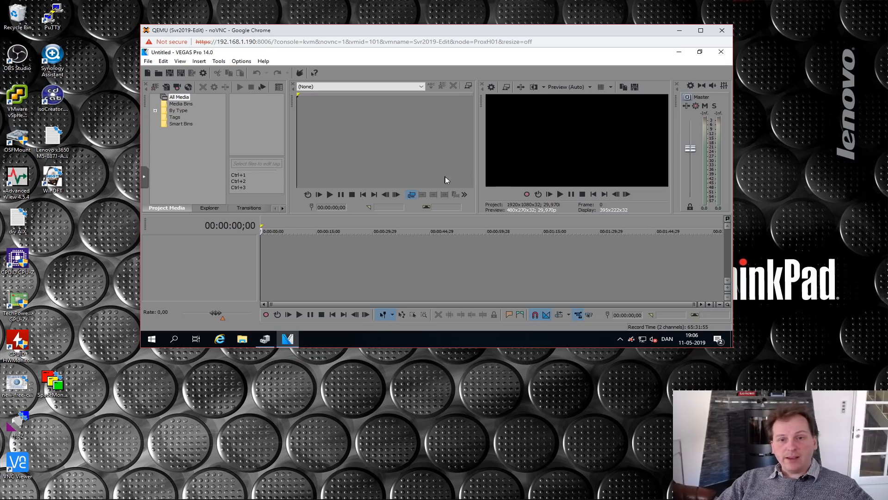
- Reopen VEGAS Pro's Preferences and review the Video settings again
left_click(241, 61)
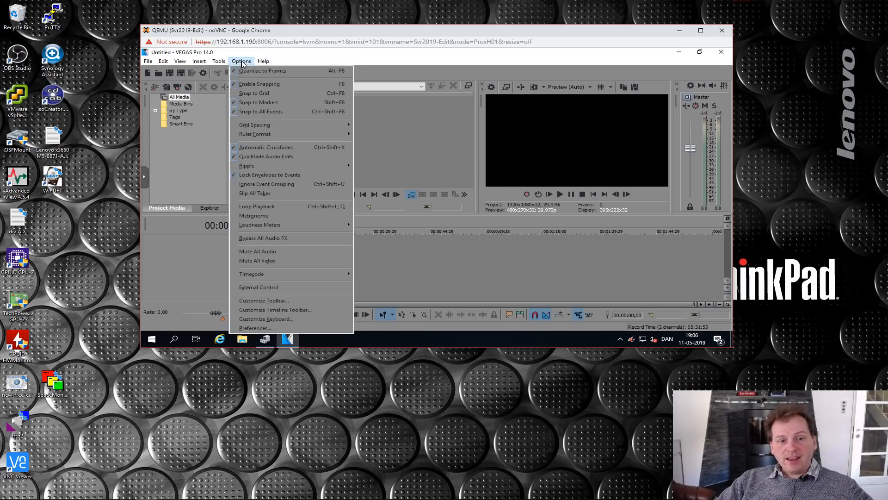
left_click(257, 328)
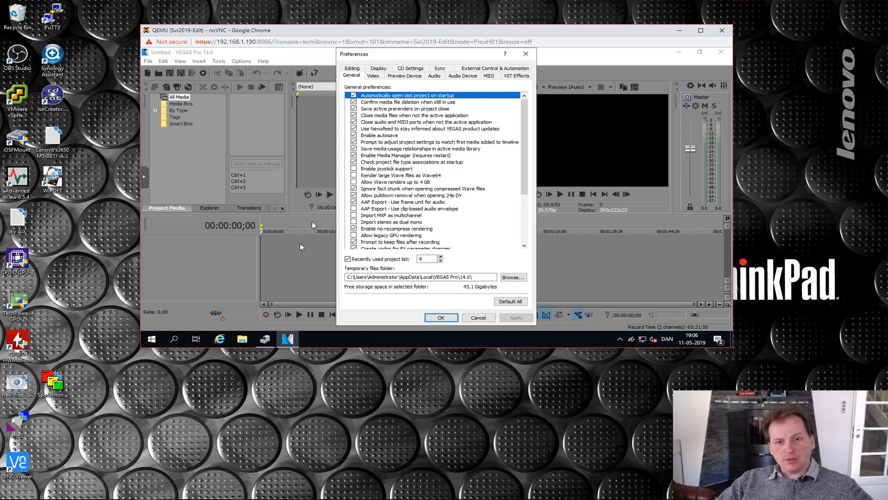
left_click(372, 75)
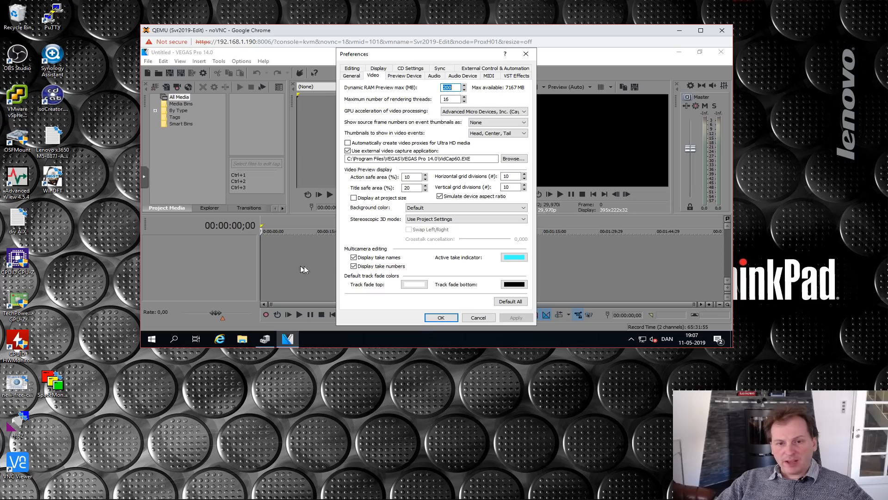
left_click(409, 190)
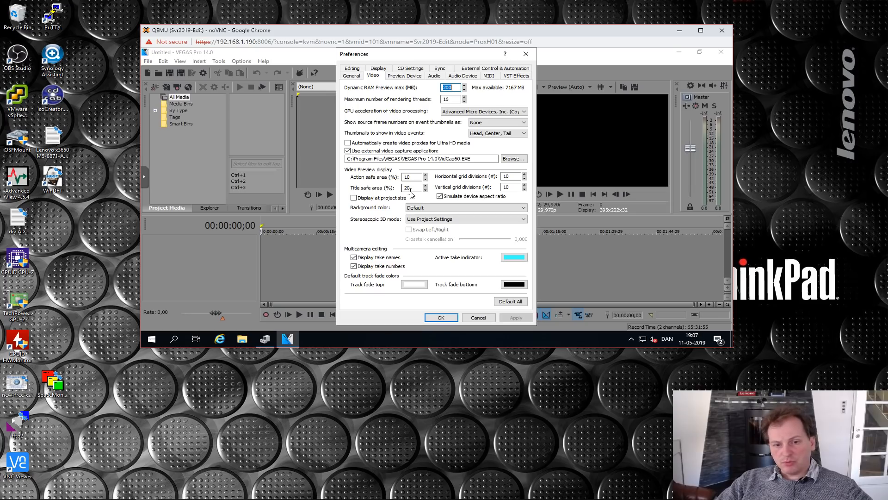